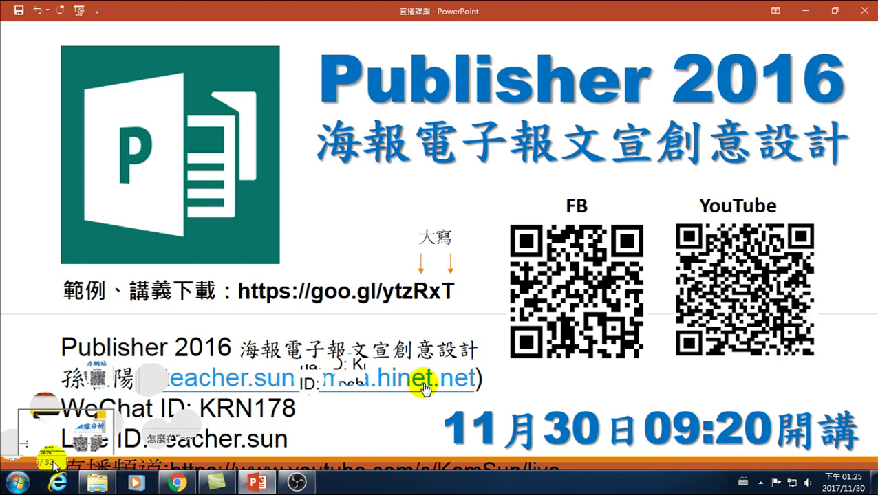
# Launch PowerPoint 2016 from the Start menu and create a blank presentation
pyautogui.click(19, 484)
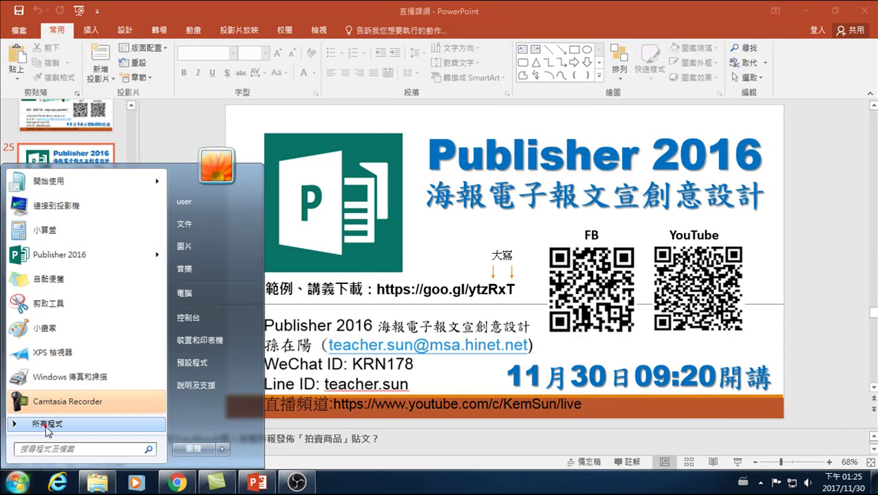
pyautogui.click(47, 426)
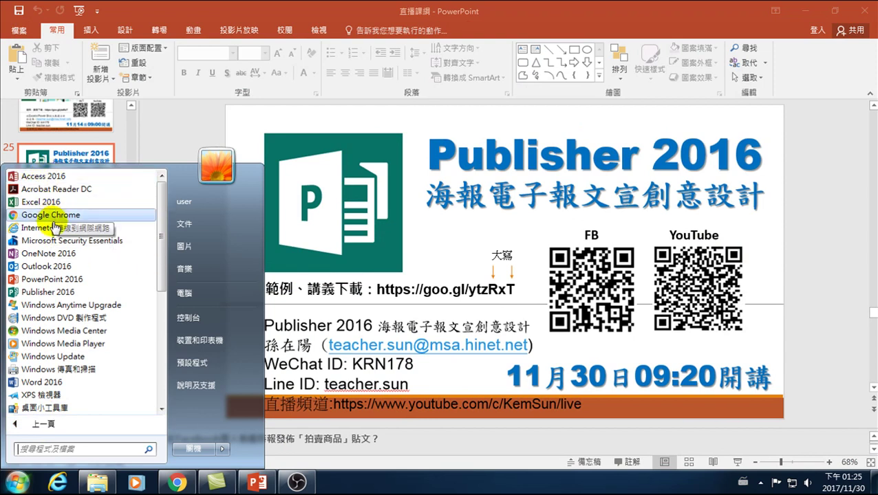
pyautogui.click(39, 279)
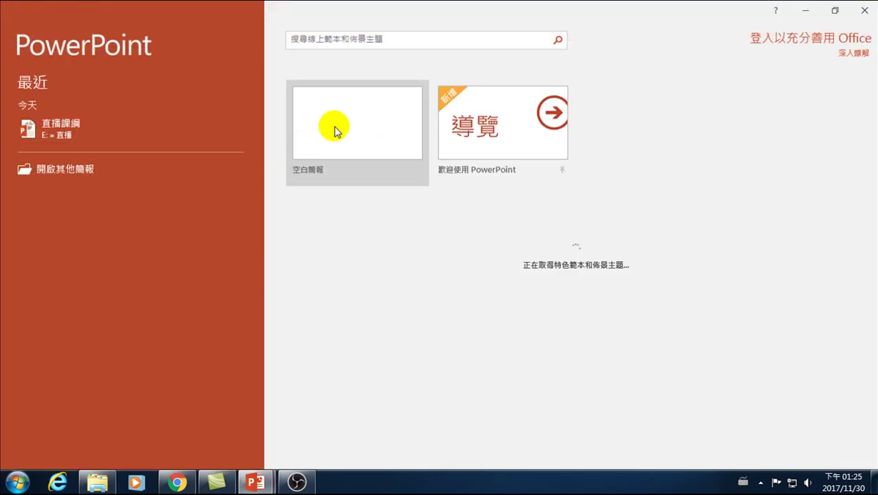
pyautogui.click(337, 128)
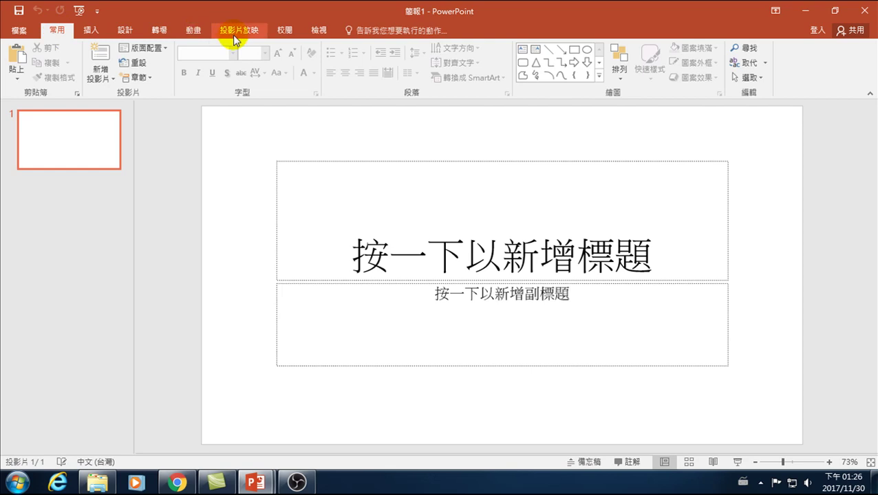
# Set a custom slide size of 90 cm wide by 115 cm tall in portrait
pyautogui.click(124, 30)
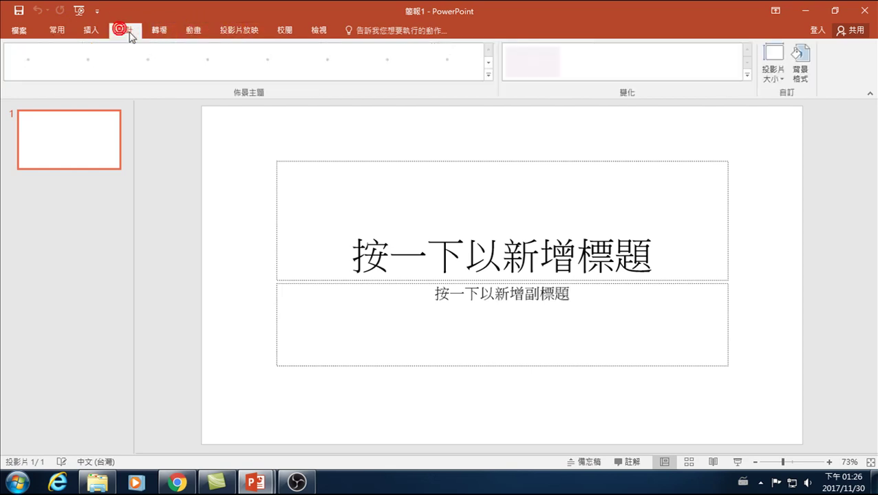
pyautogui.click(772, 71)
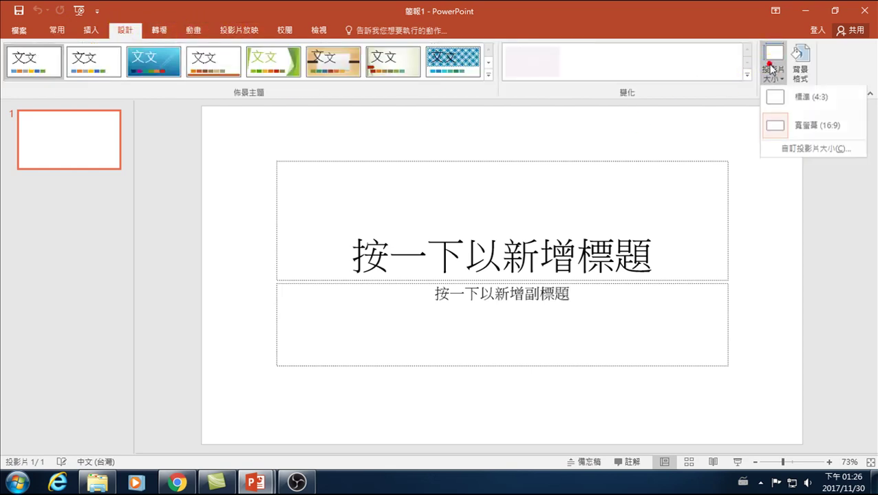
pyautogui.click(819, 155)
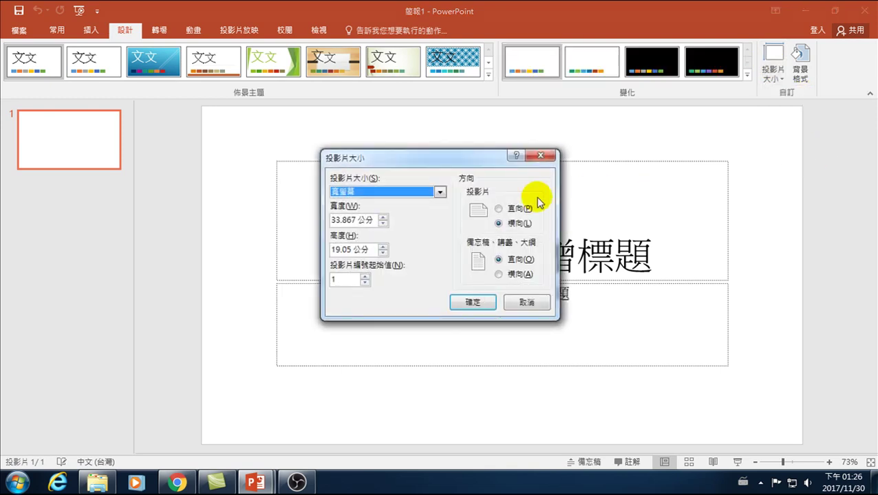
pyautogui.click(396, 193)
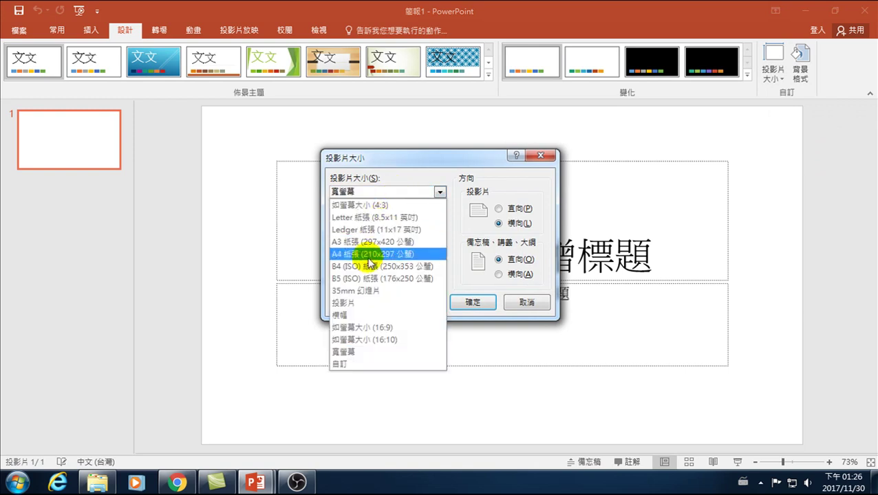
pyautogui.click(344, 365)
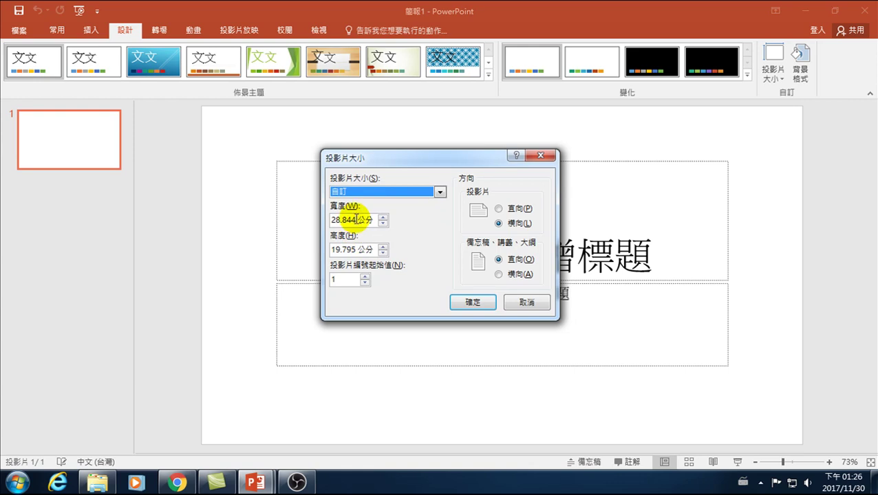
pyautogui.moveTo(355, 219); pyautogui.dragTo(303, 219)
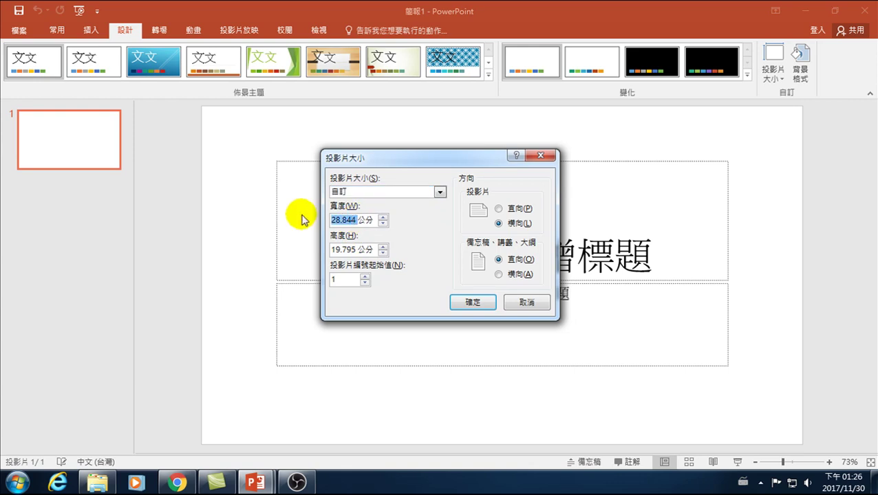
pyautogui.write('90')
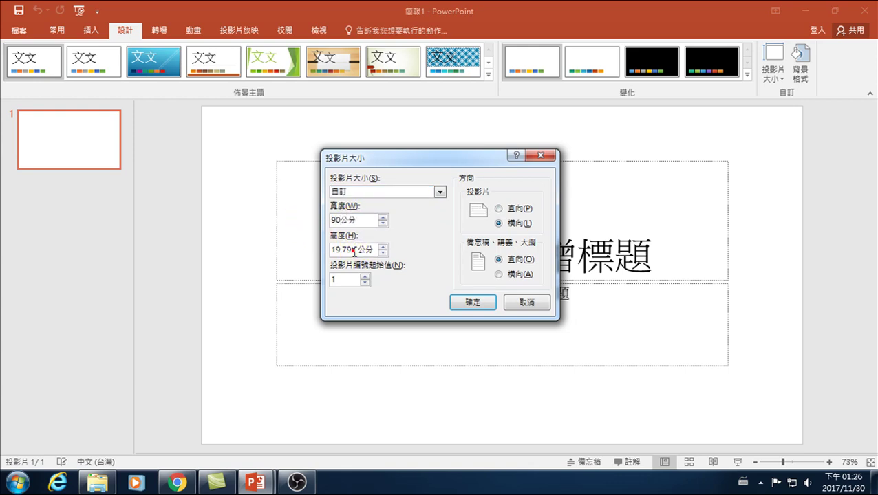
pyautogui.moveTo(354, 250); pyautogui.dragTo(298, 249)
pyautogui.write('115')
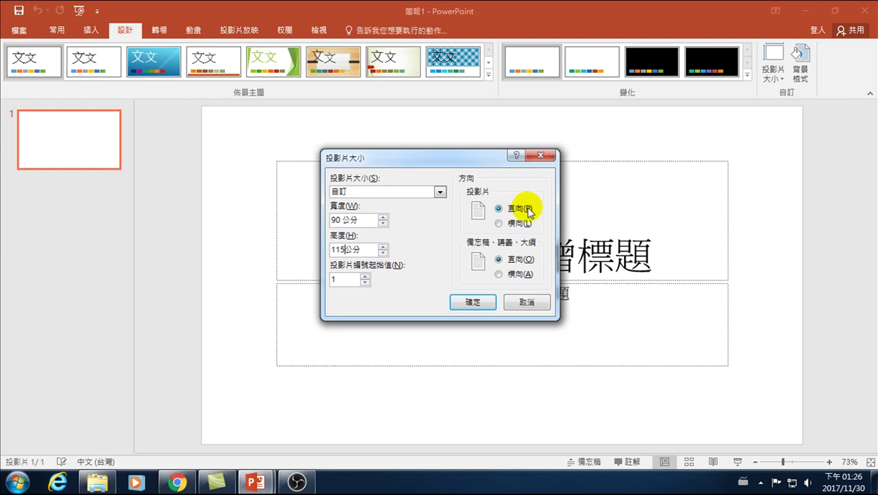
pyautogui.click(472, 304)
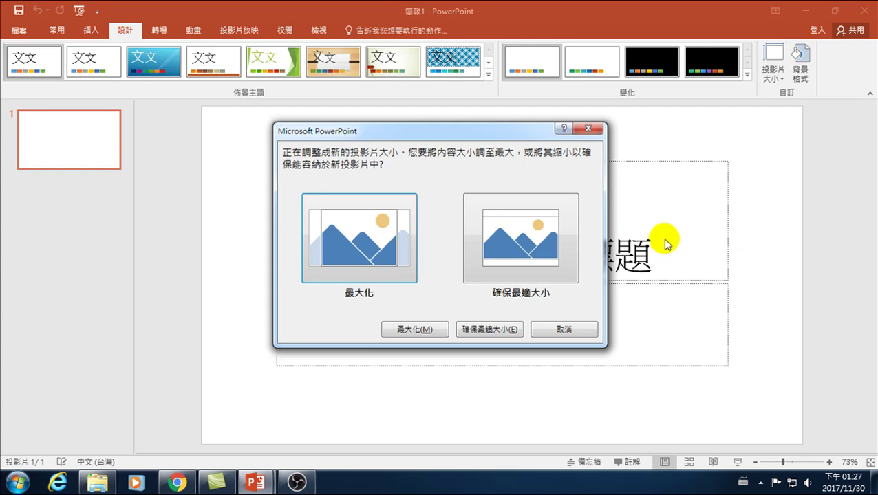
# Move the scaling prompt aside and choose Ensure Fit for the new page size
pyautogui.moveTo(427, 129); pyautogui.dragTo(203, 181)
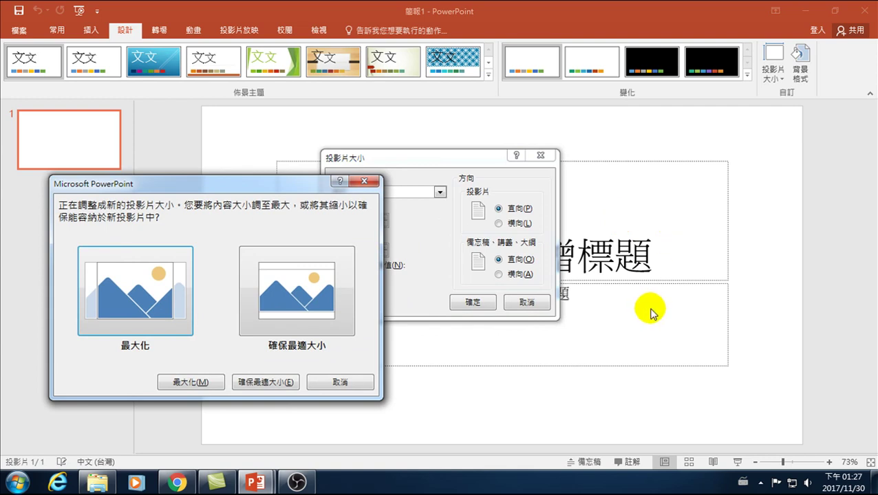
pyautogui.click(301, 300)
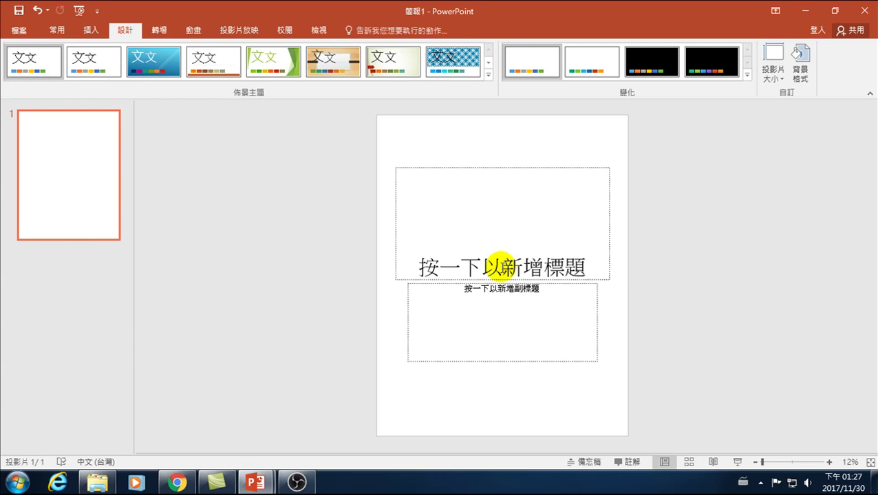
# Place the cursor in the empty title placeholder and show the Home formatting options
pyautogui.click(506, 264)
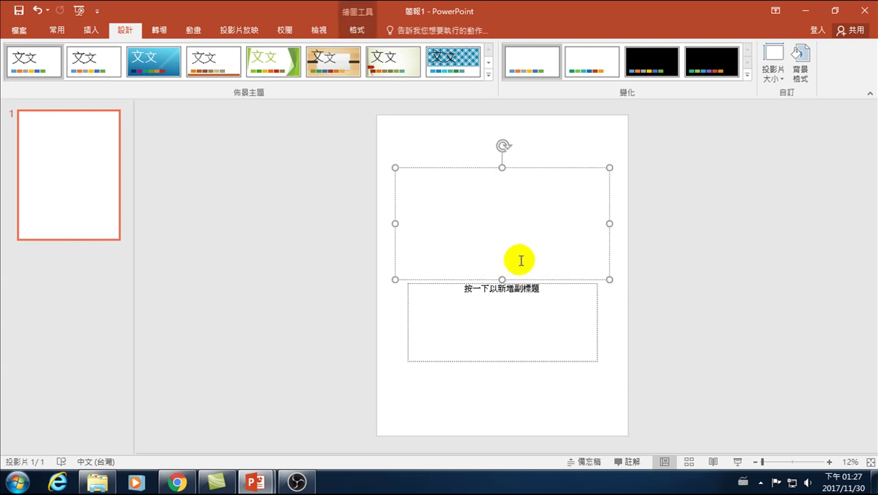
pyautogui.click(58, 31)
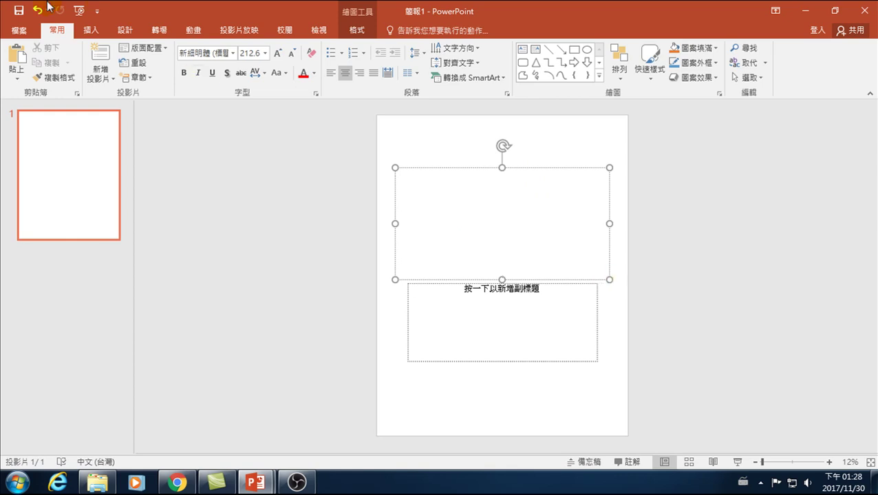
# Create a second blank presentation from File > New
pyautogui.click(26, 32)
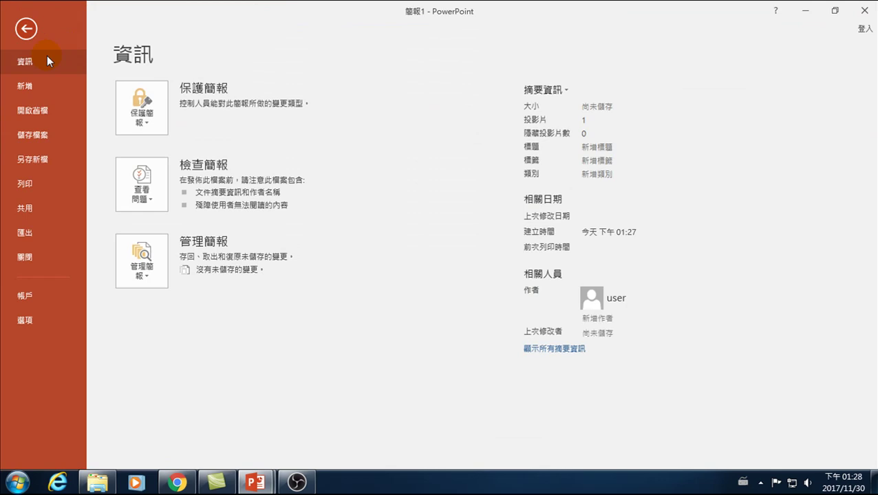
pyautogui.click(25, 86)
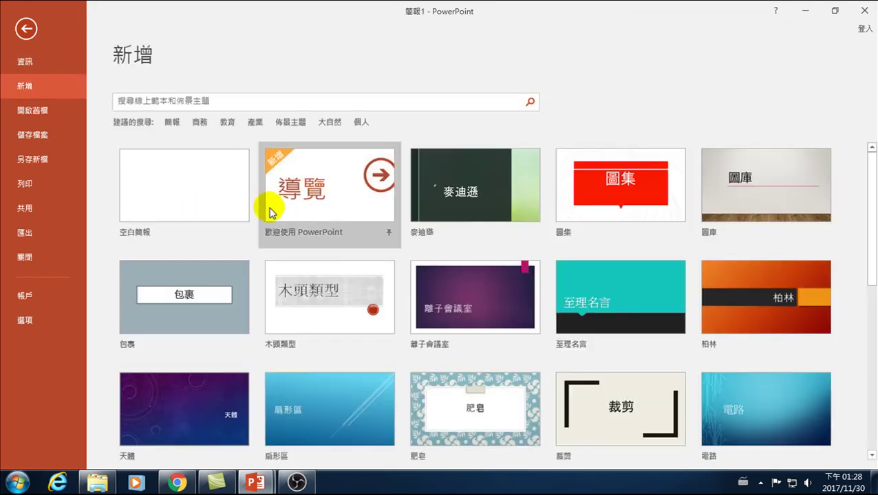
pyautogui.click(185, 192)
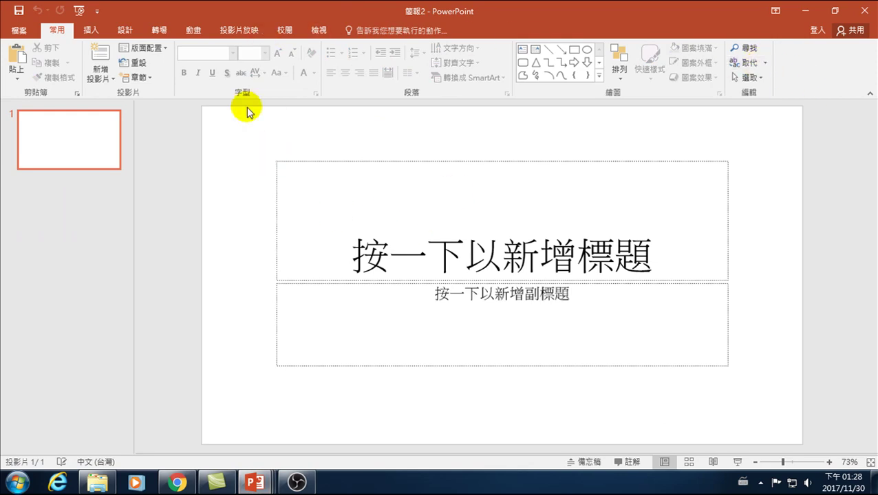
# Draw a blue oval circle at the top left of the title slide
pyautogui.click(98, 31)
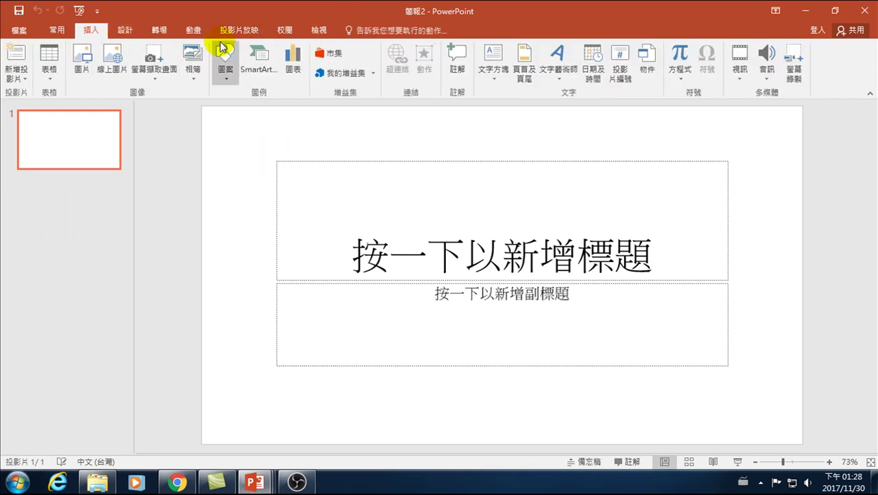
pyautogui.click(225, 61)
pyautogui.click(282, 107)
pyautogui.moveTo(228, 134)
pyautogui.mouseDown()
pyautogui.moveTo(367, 269)
pyautogui.moveTo(337, 242)
pyautogui.mouseUp()
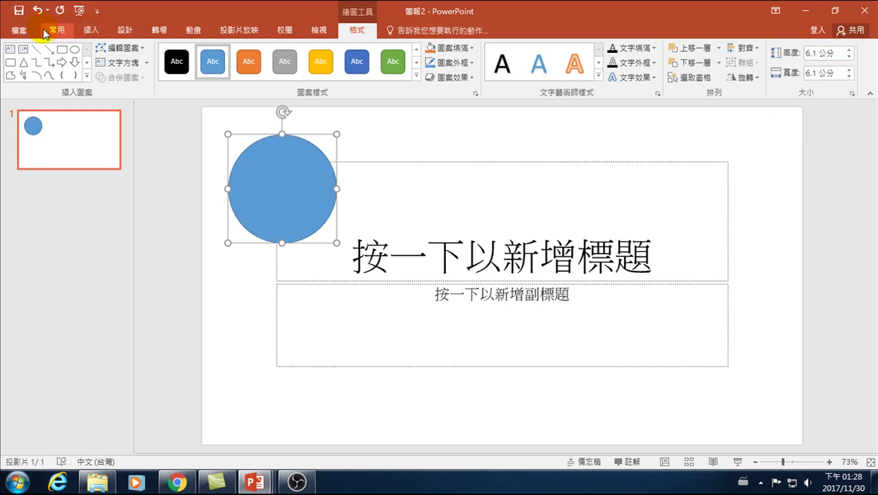
pyautogui.click(127, 31)
# Set this slide to 90 × 115 cm portrait and scale its content with Ensure Fit
pyautogui.click(773, 72)
pyautogui.click(815, 151)
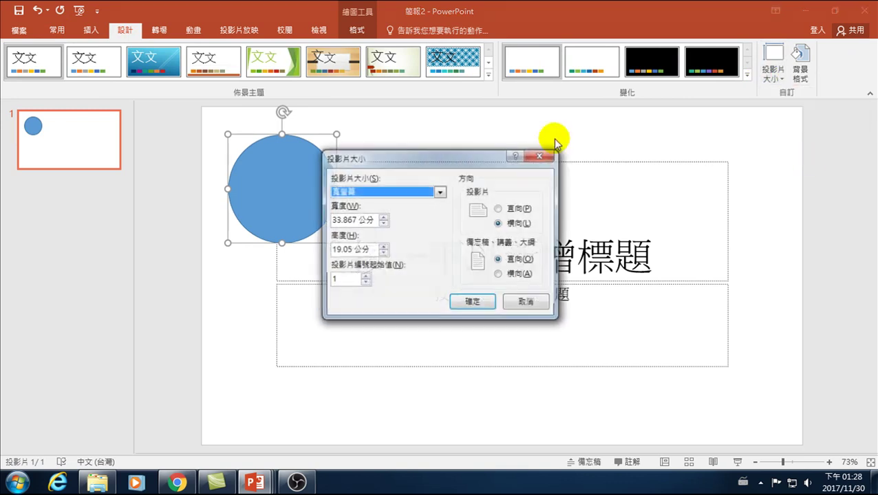
pyautogui.doubleClick(357, 220)
pyautogui.write('90')
pyautogui.press('Tab')
pyautogui.write('101')
pyautogui.write('5')
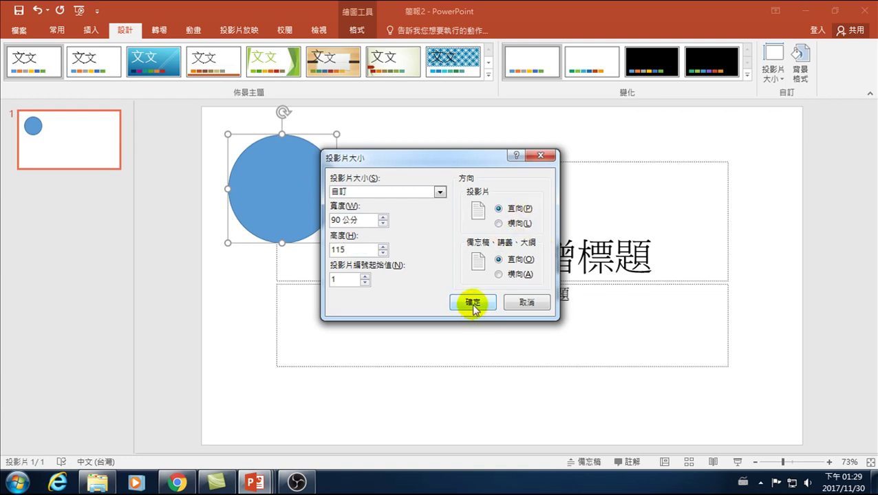
pyautogui.click(473, 304)
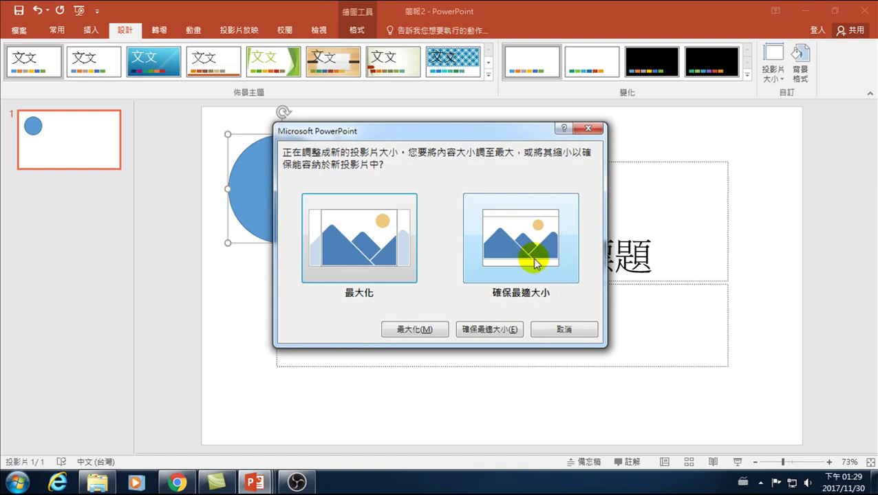
pyautogui.click(526, 251)
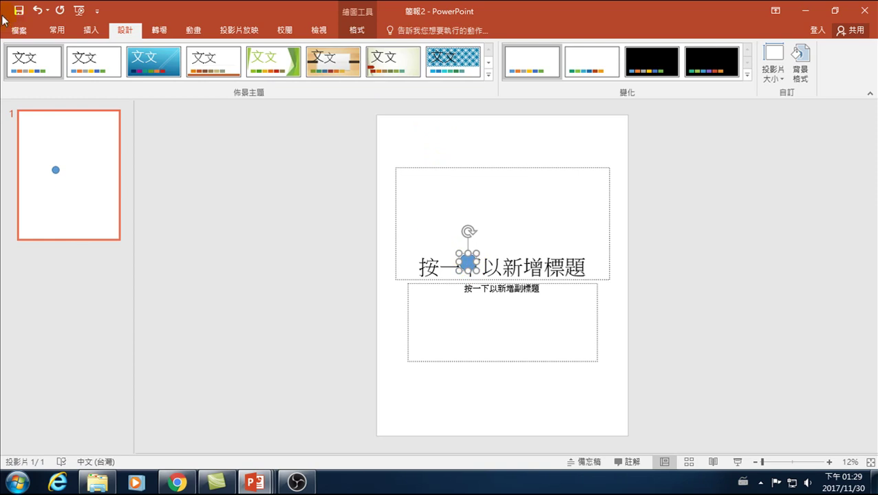
pyautogui.click(57, 30)
# Check the circle's size on the Format tab, then close the second presentation without saving
pyautogui.click(355, 30)
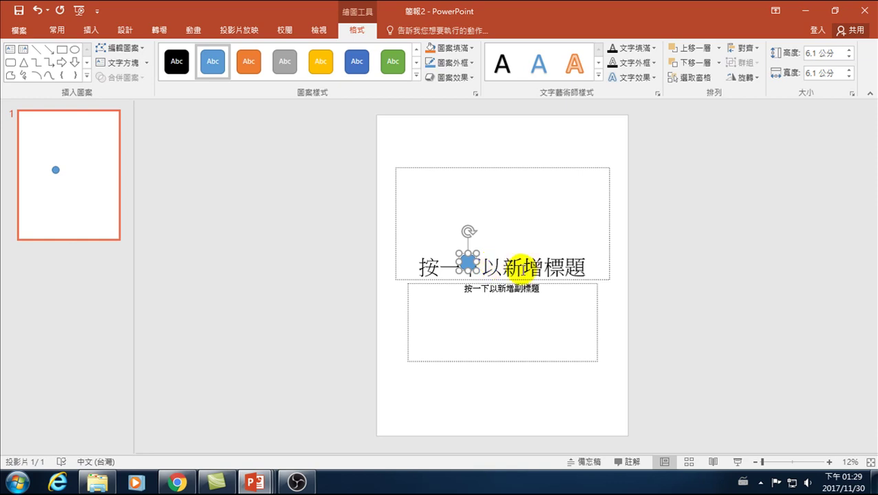
pyautogui.click(861, 8)
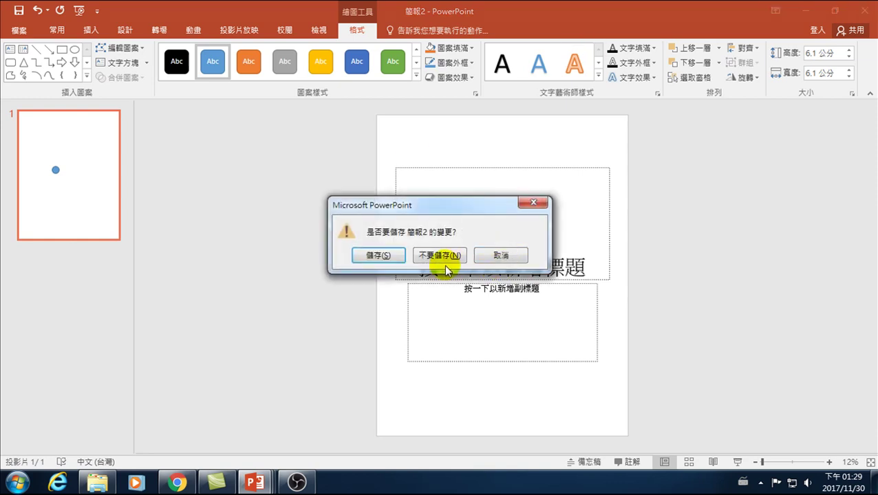
pyautogui.click(447, 256)
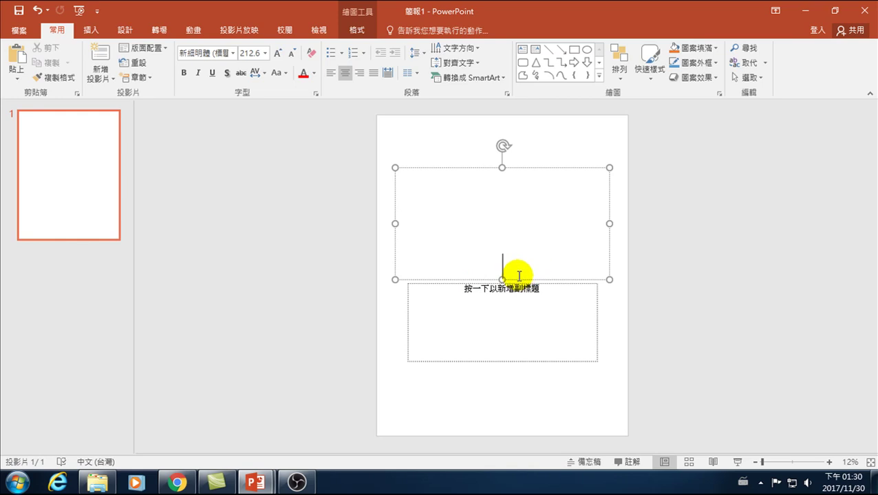
# Type the title 臺北市政府公訓處菜單 using the Chinese IME, then shrink the title box upward
pyautogui.hotkey('ctrl', 'space')
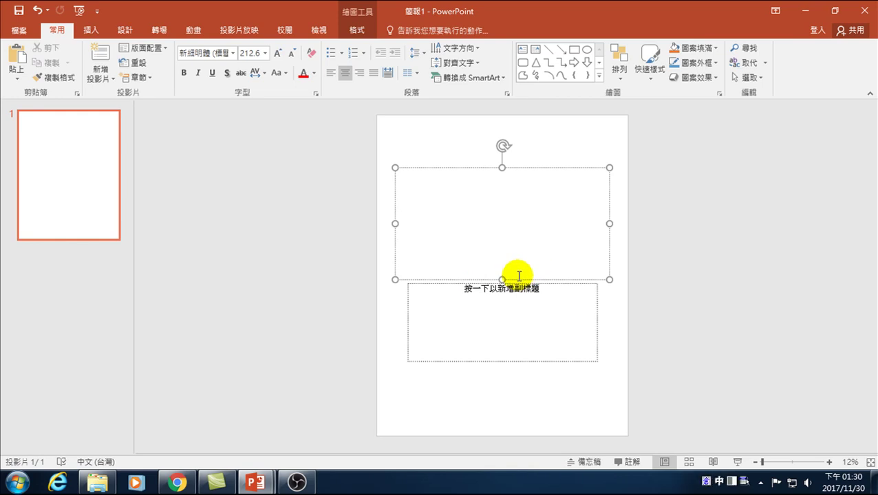
pyautogui.write('gr')
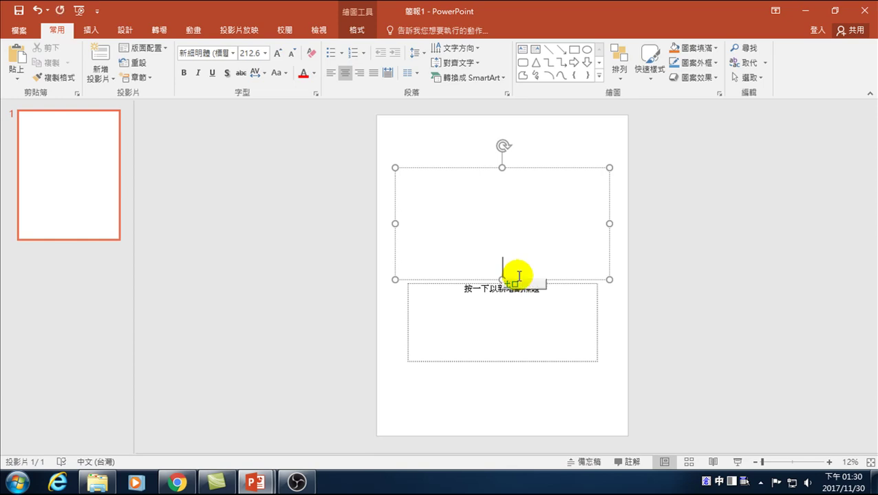
pyautogui.write('g 1lmp ')
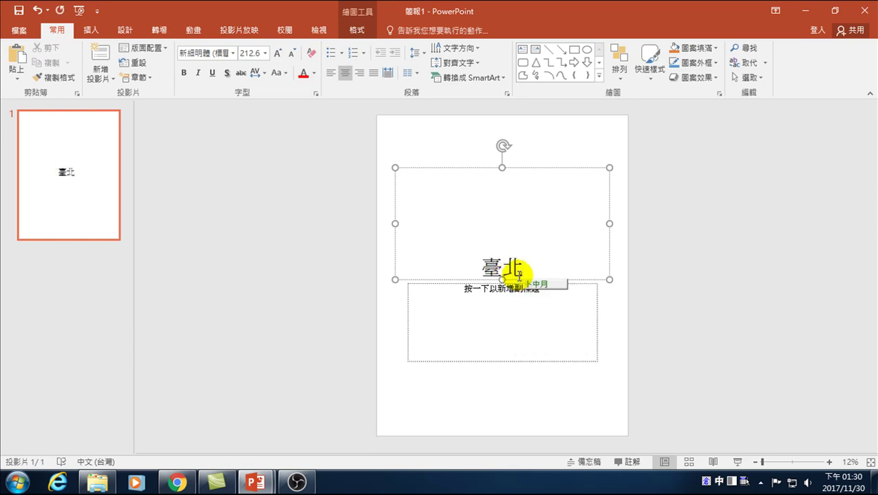
pyautogui.write('ylb mok')
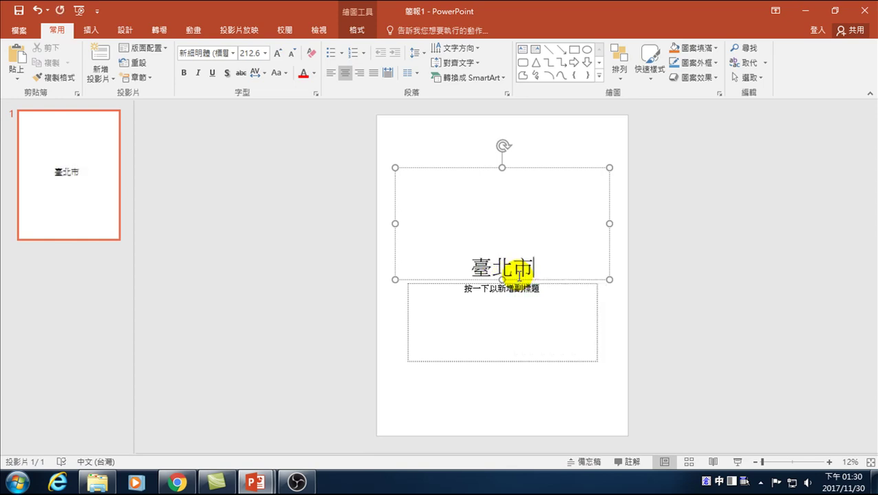
pyautogui.write(' iodi ')
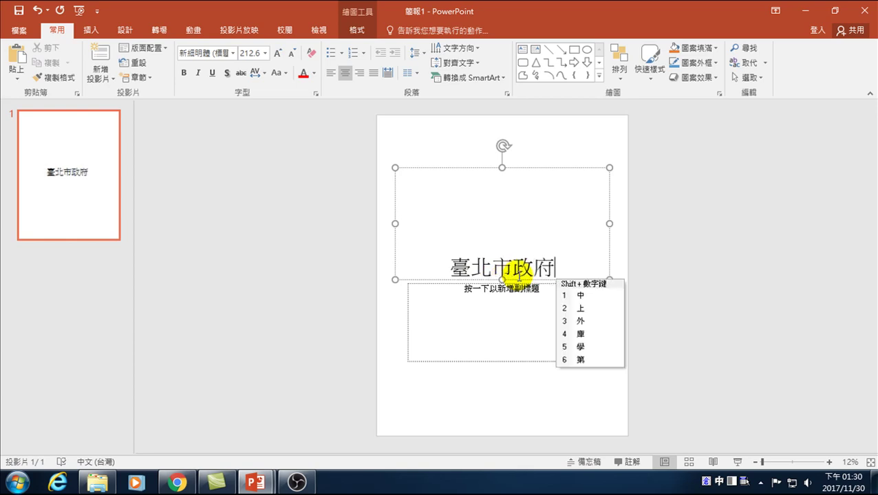
pyautogui.write('ye')
pyautogui.press('space')
pyautogui.press('BackSpace')
pyautogui.press('BackSpace')
pyautogui.write('iodi ')
pyautogui.write('ci yrlll ')
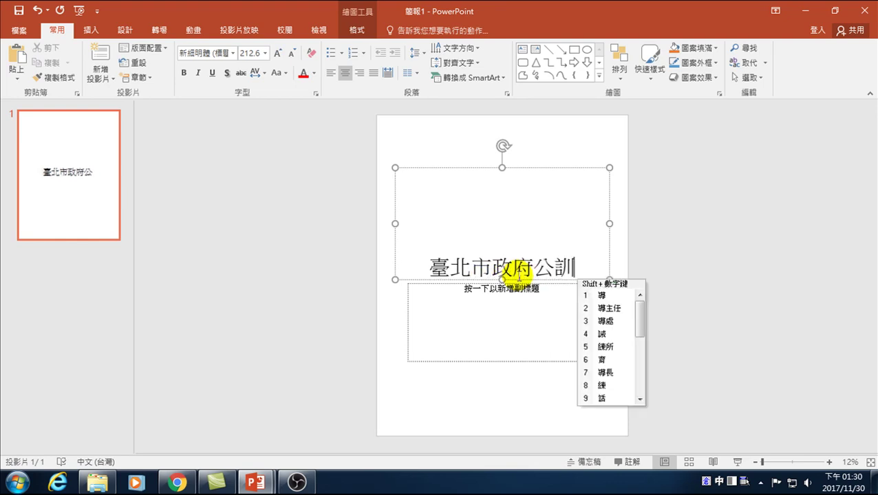
pyautogui.write('yphen ')
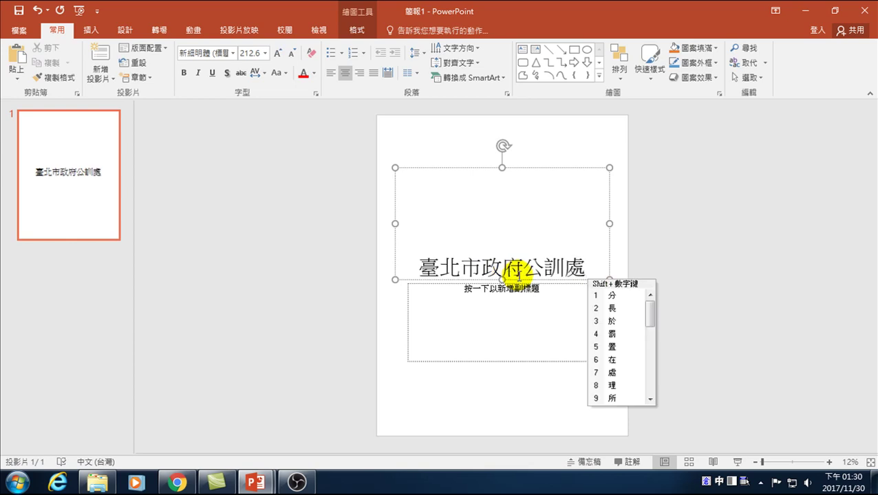
pyautogui.write('t')
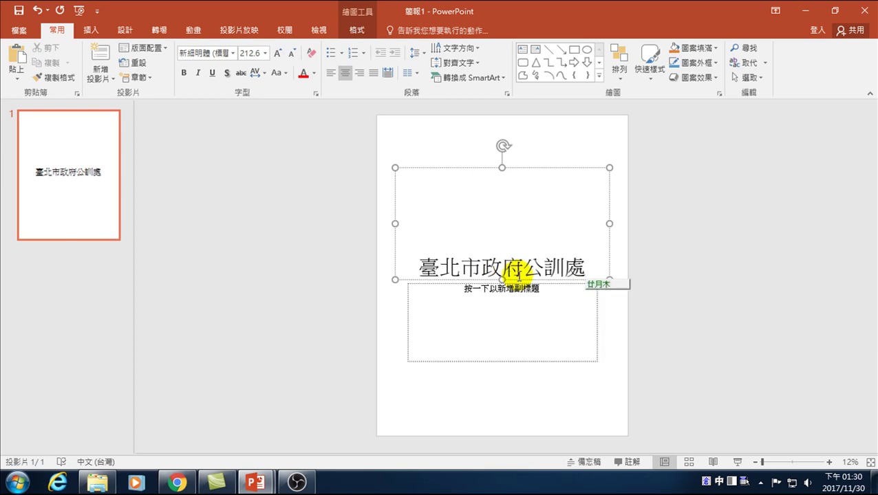
pyautogui.write('bd rrwj')
pyautogui.hotkey('ctrl', 'space')
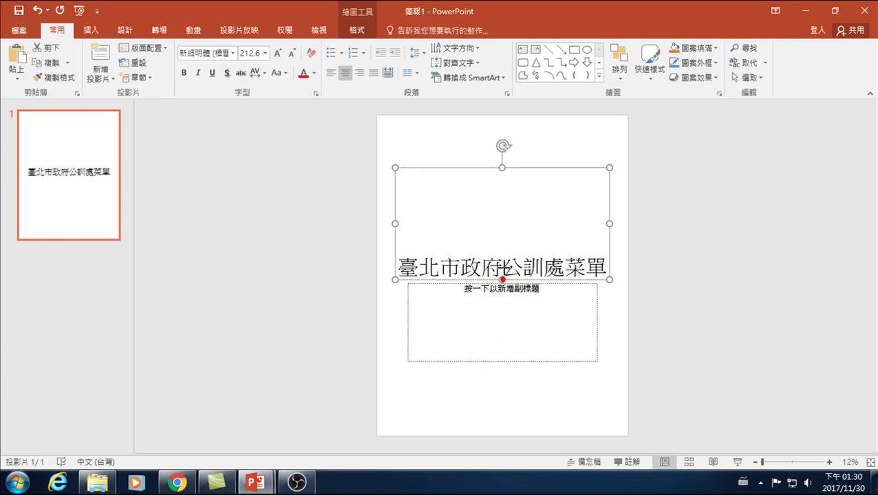
pyautogui.moveTo(503, 279); pyautogui.dragTo(508, 195)
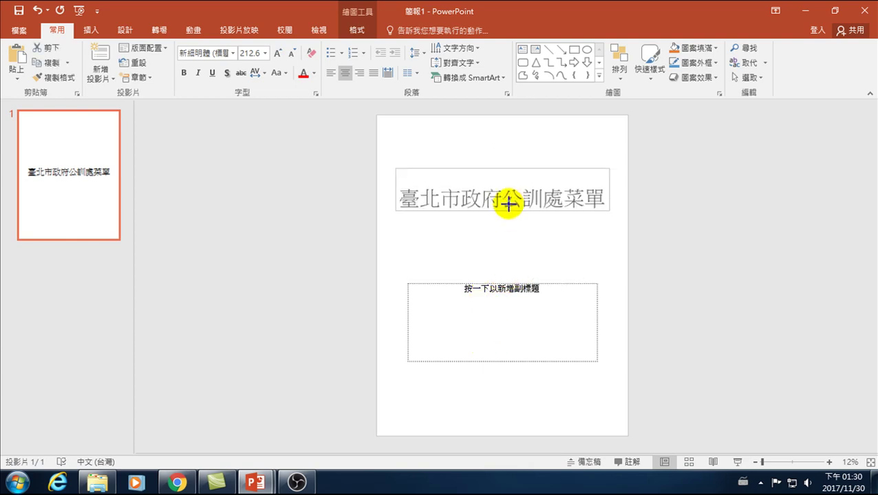
# Stretch the subtitle box up to just under the title and further down the page
pyautogui.click(501, 286)
pyautogui.moveTo(499, 228); pyautogui.dragTo(500, 201)
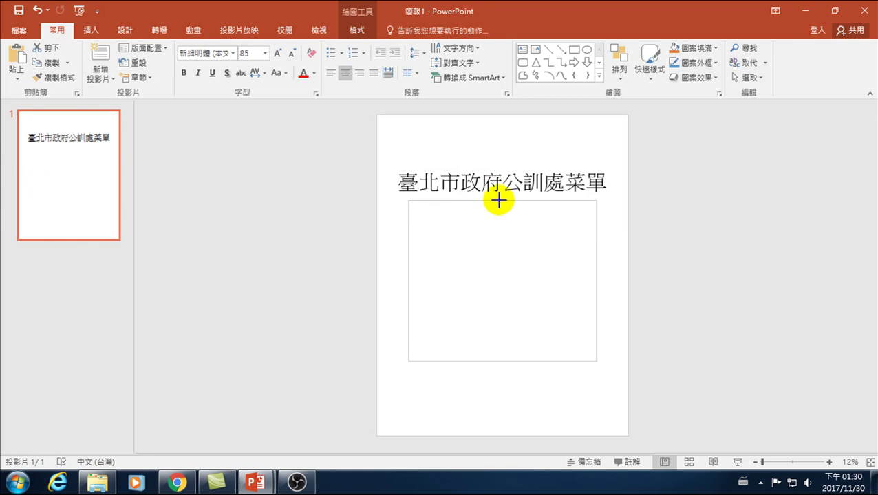
pyautogui.moveTo(506, 362); pyautogui.dragTo(506, 386)
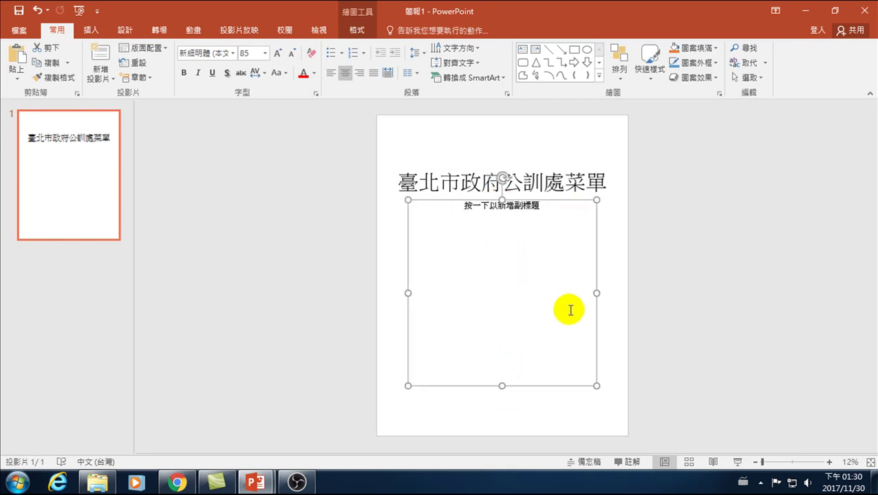
pyautogui.click(639, 169)
pyautogui.click(580, 181)
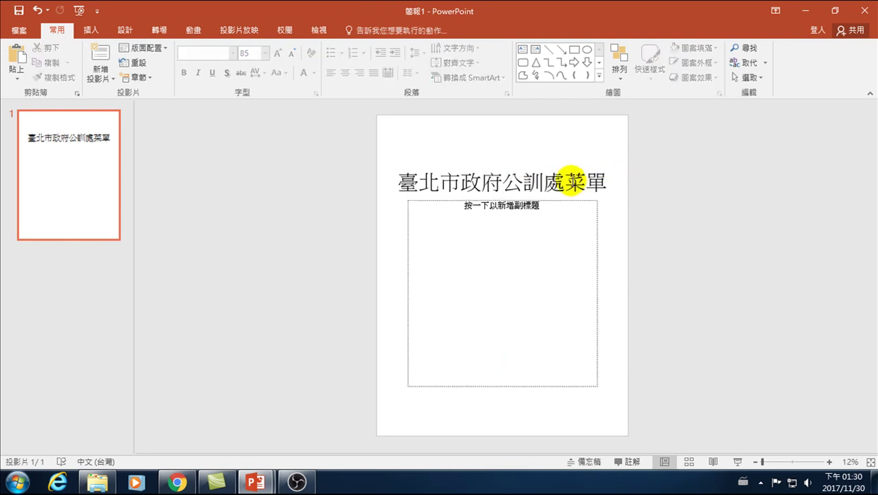
pyautogui.click(517, 228)
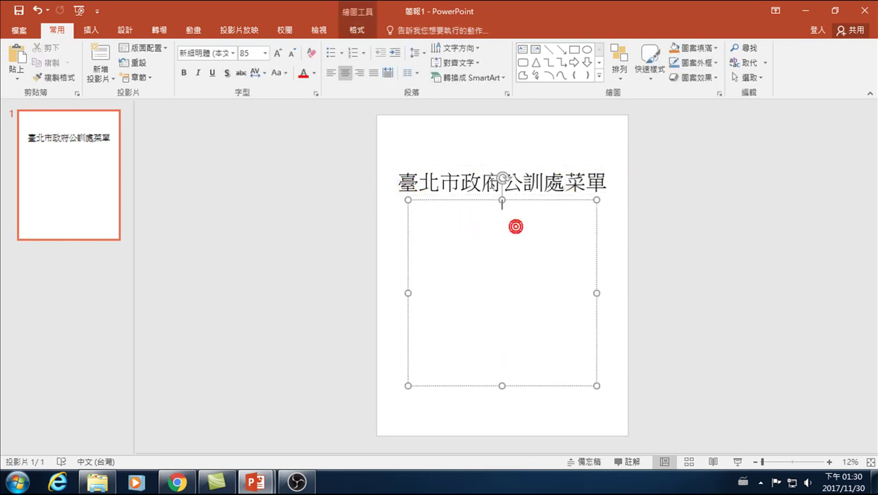
pyautogui.click(485, 178)
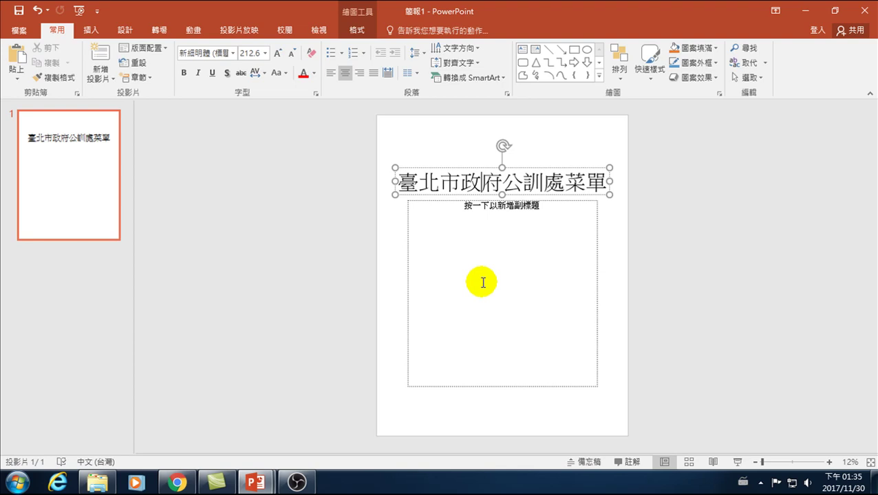
# Expand the complete Themes gallery on the Design tab
pyautogui.click(124, 32)
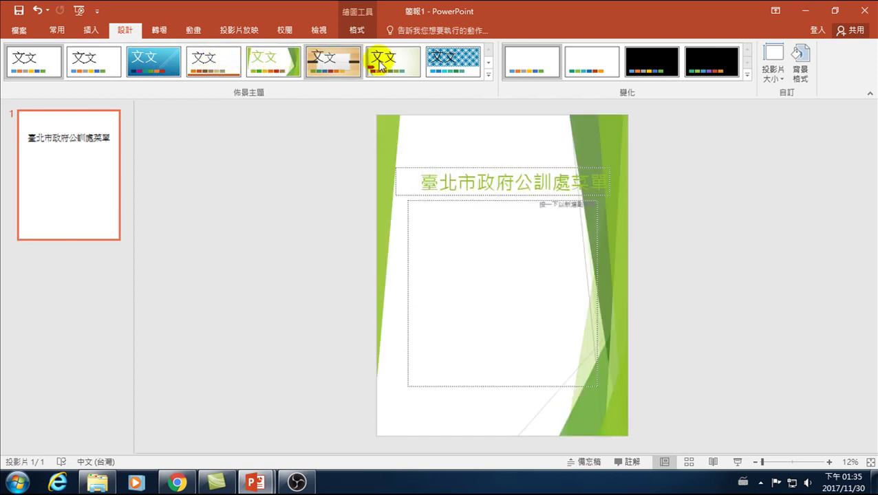
pyautogui.click(488, 74)
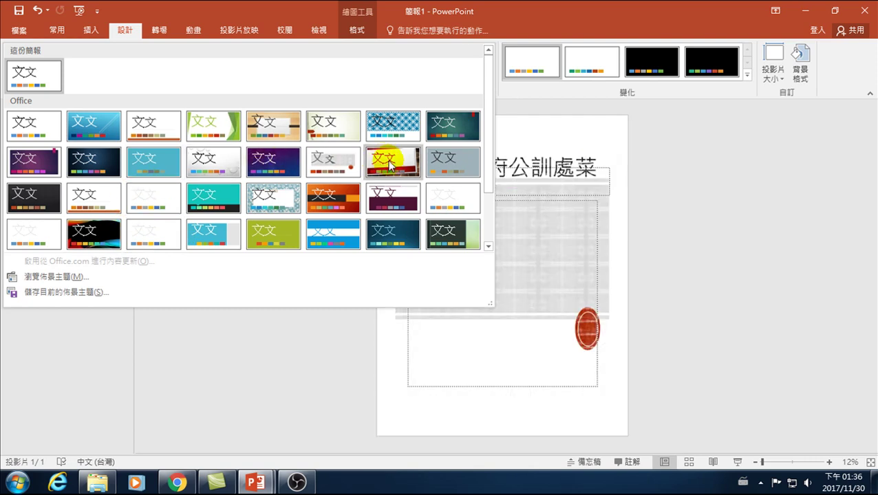
# Apply the wood-textured 有機 (Organic) theme to the poster
pyautogui.moveTo(490, 166); pyautogui.dragTo(490, 235)
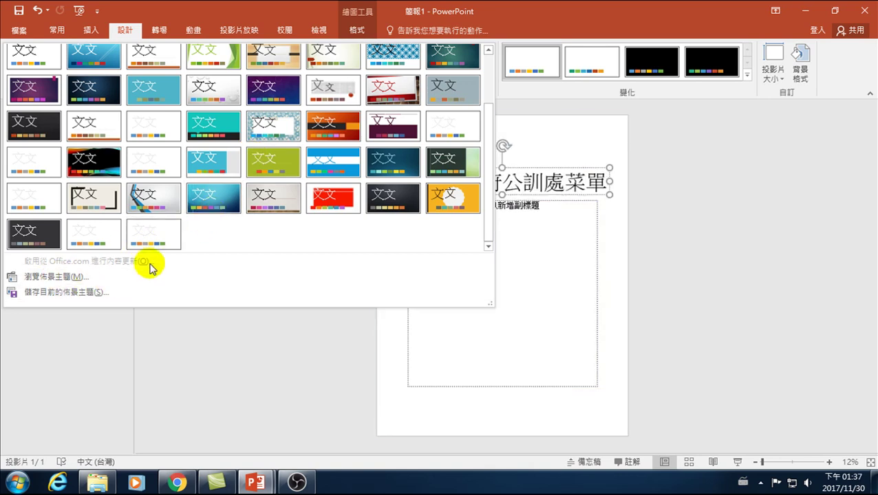
pyautogui.scroll(2, 244, 156)
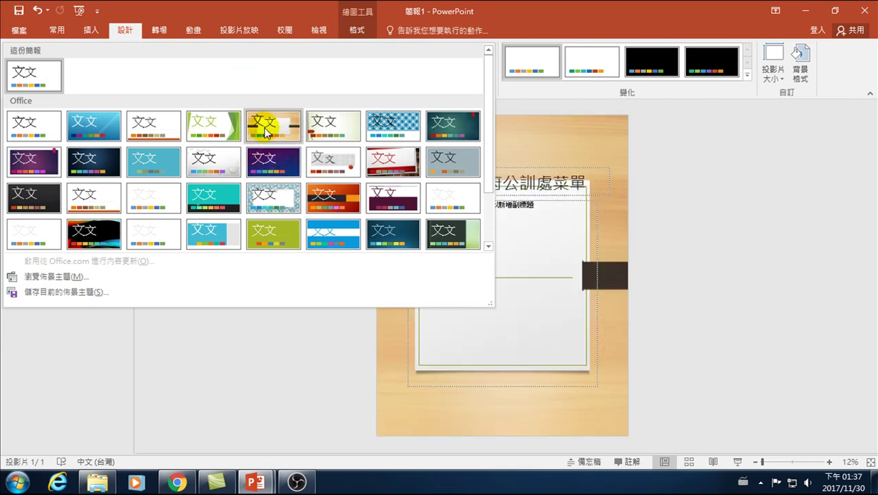
pyautogui.click(270, 124)
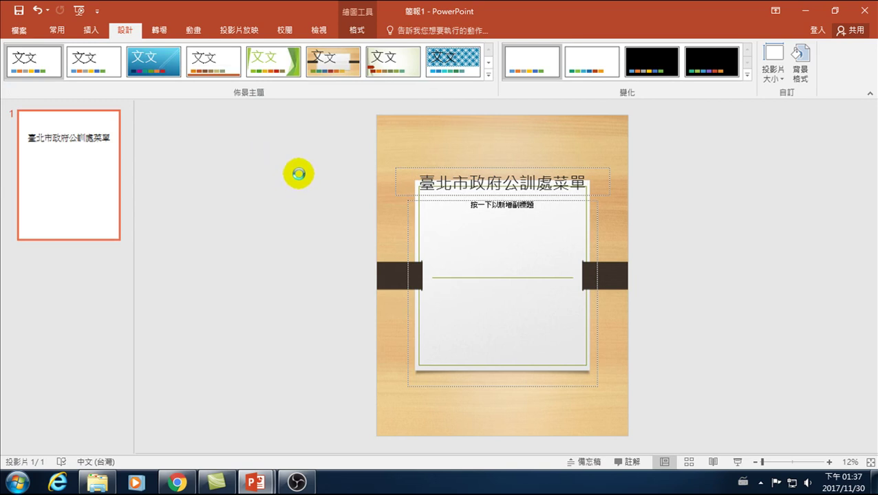
# Move the title higher and make it bold with a text shadow
pyautogui.click(463, 188)
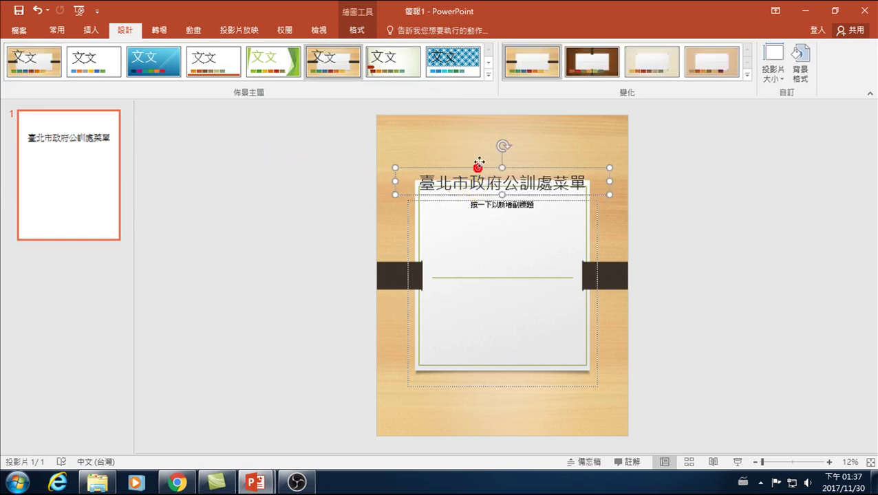
pyautogui.moveTo(479, 168); pyautogui.dragTo(480, 154)
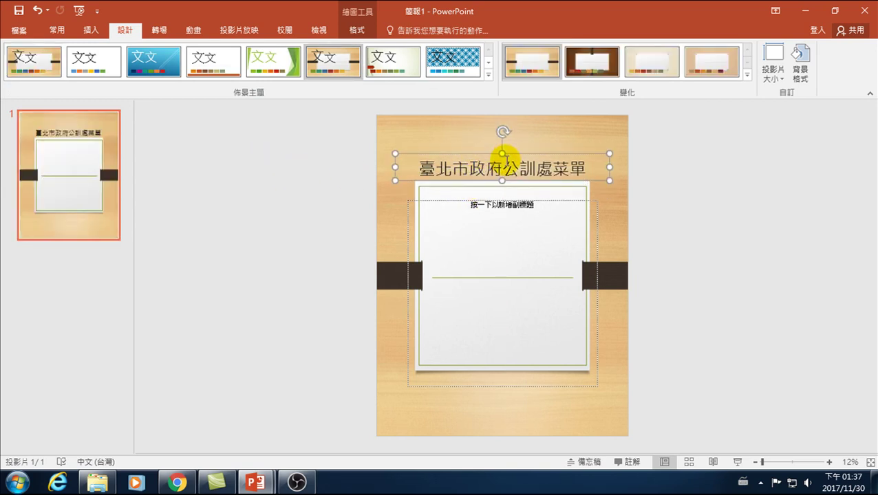
pyautogui.click(57, 30)
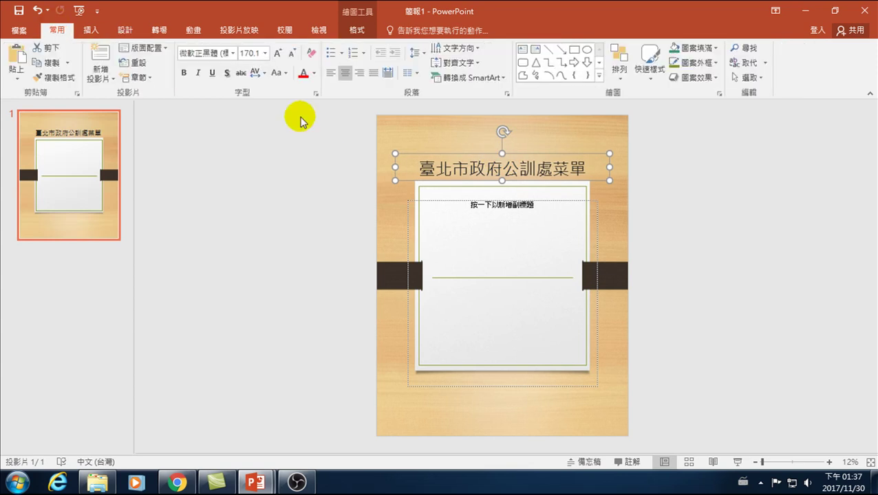
pyautogui.click(184, 73)
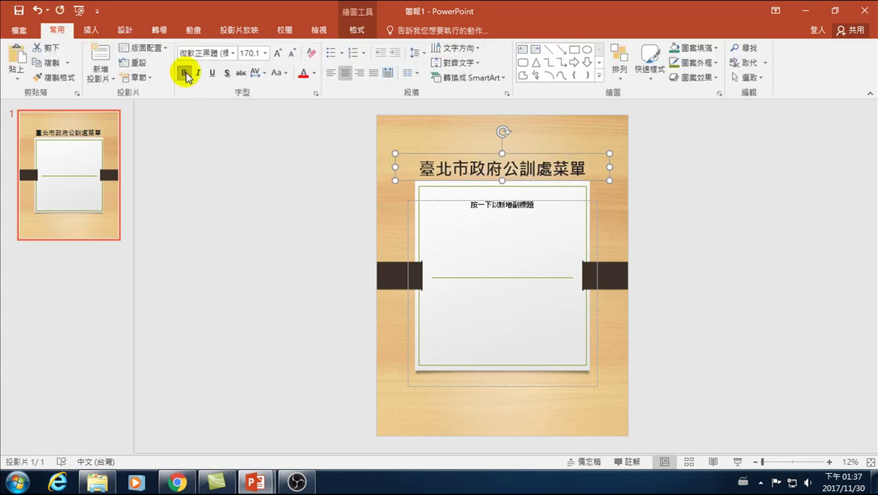
pyautogui.click(227, 73)
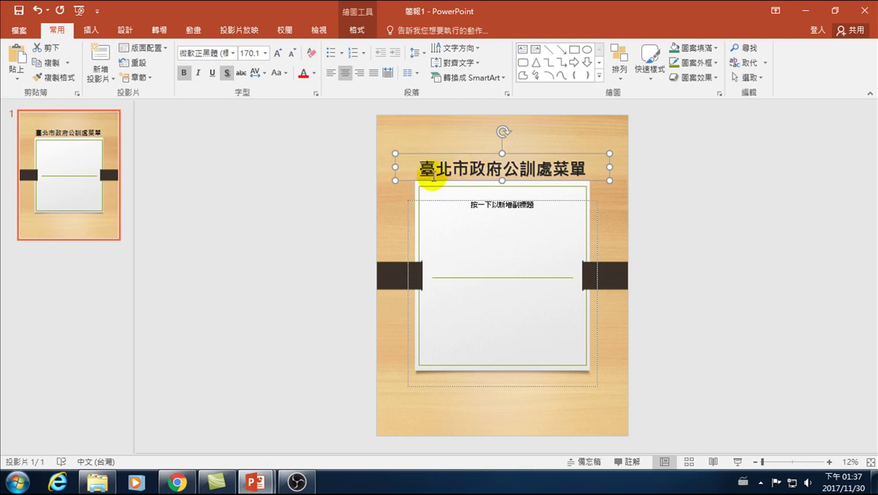
# Colour the title text dark navy blue
pyautogui.click(313, 72)
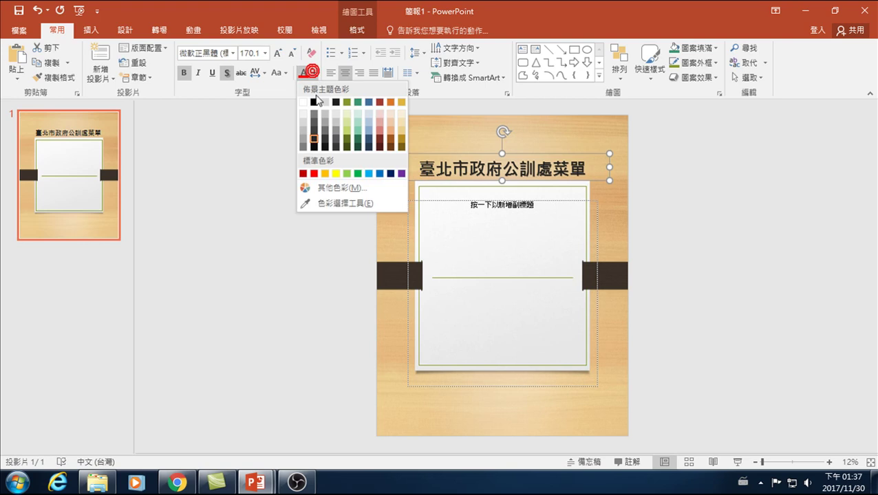
pyautogui.click(380, 174)
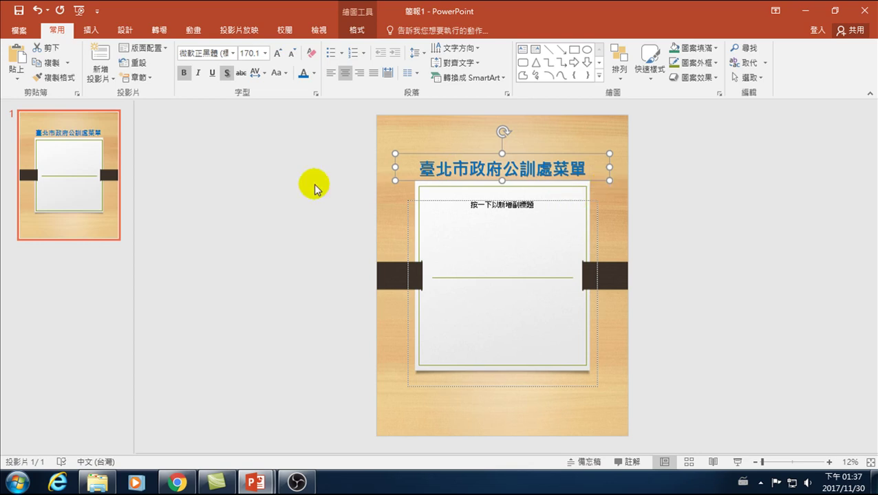
pyautogui.click(315, 77)
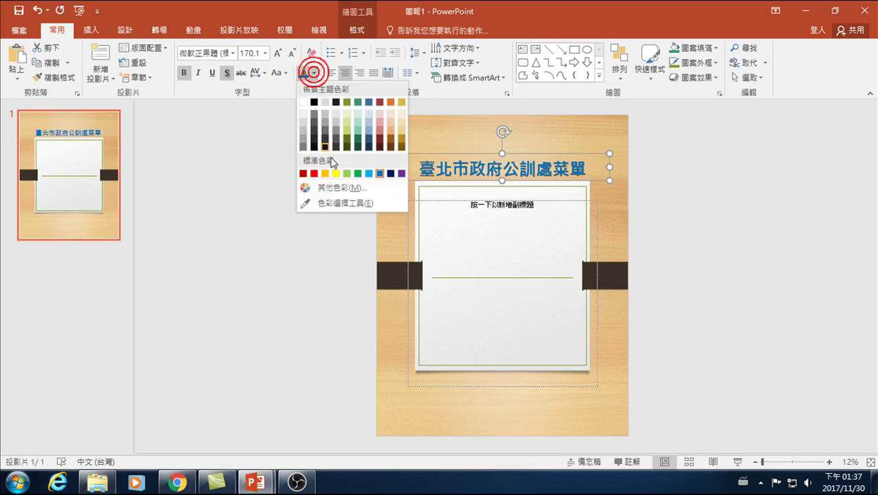
pyautogui.click(389, 174)
pyautogui.click(710, 176)
# Set the title font size to 170 pt
pyautogui.click(486, 168)
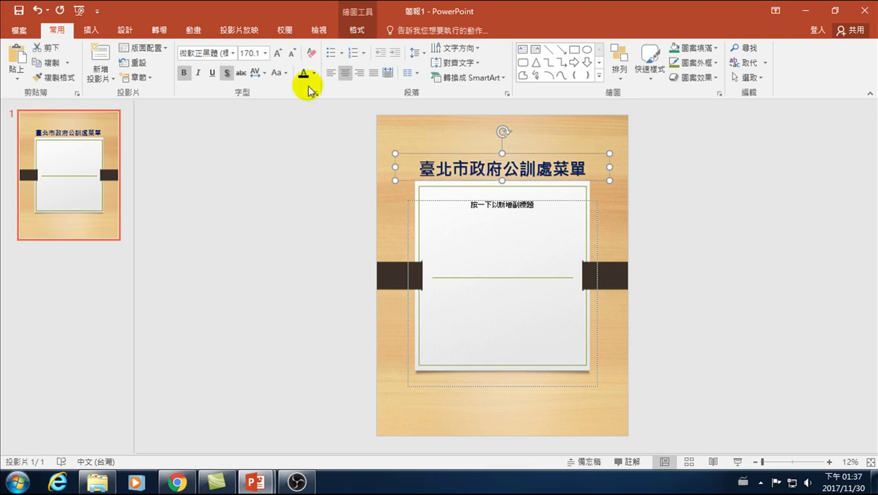
pyautogui.click(278, 53)
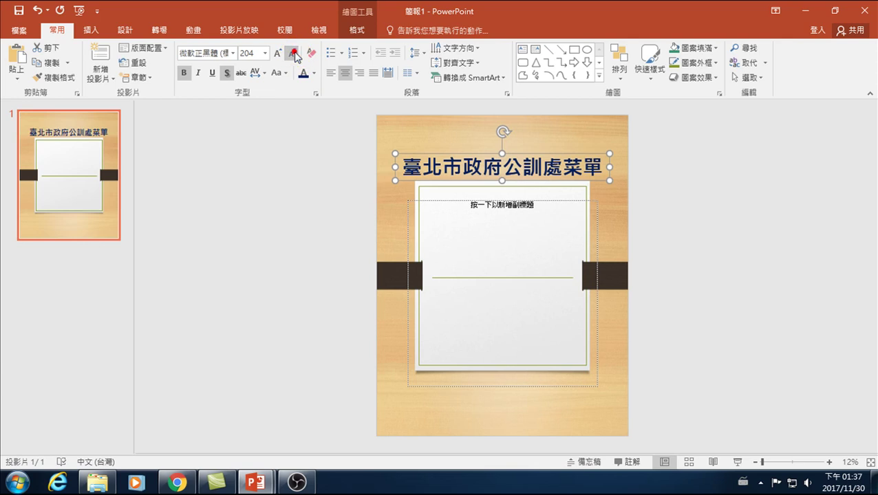
pyautogui.click(292, 53)
pyautogui.click(710, 181)
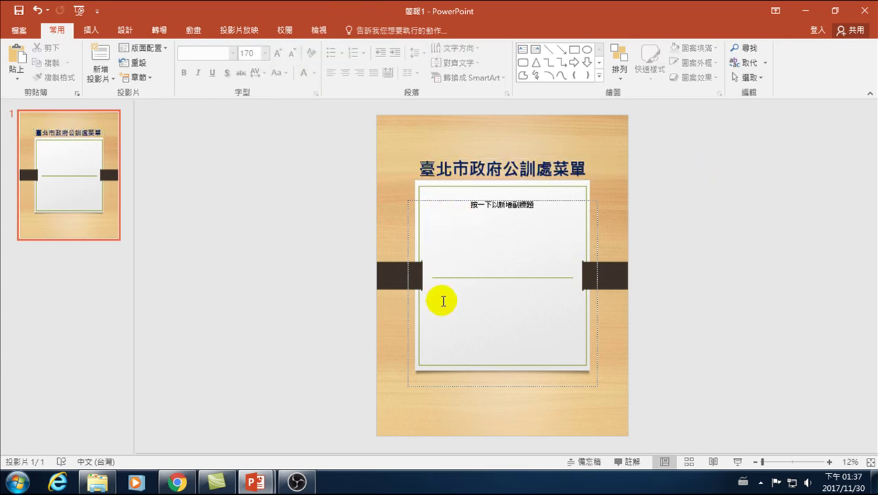
# Reposition and widen the subtitle box to fit the white card
pyautogui.click(492, 387)
pyautogui.moveTo(501, 407); pyautogui.dragTo(502, 406)
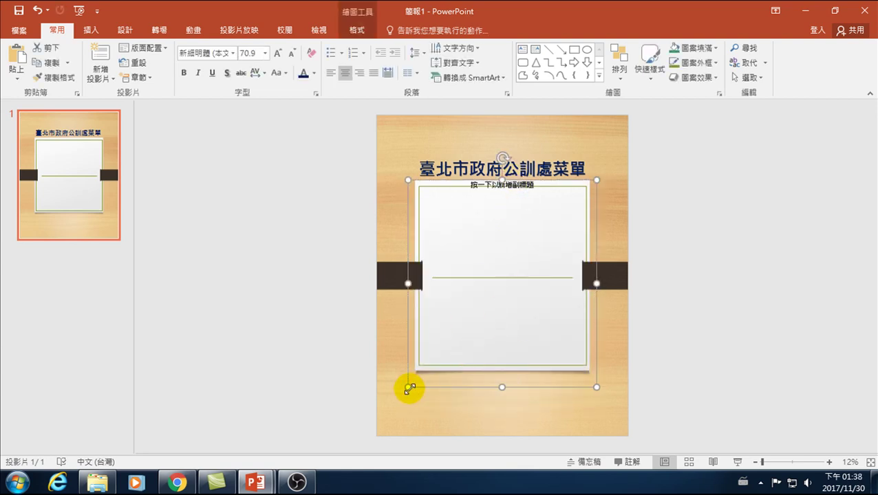
pyautogui.click(407, 386)
pyautogui.moveTo(415, 374); pyautogui.dragTo(585, 370)
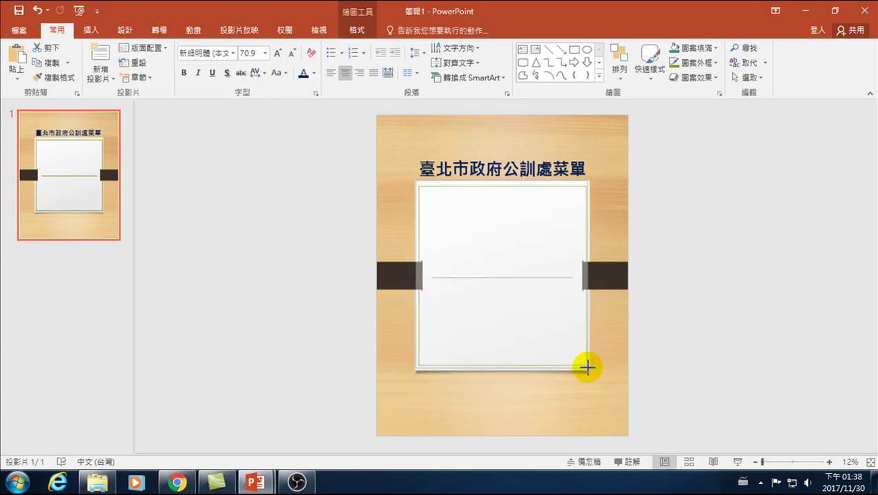
pyautogui.moveTo(585, 371); pyautogui.dragTo(589, 366)
pyautogui.click(726, 303)
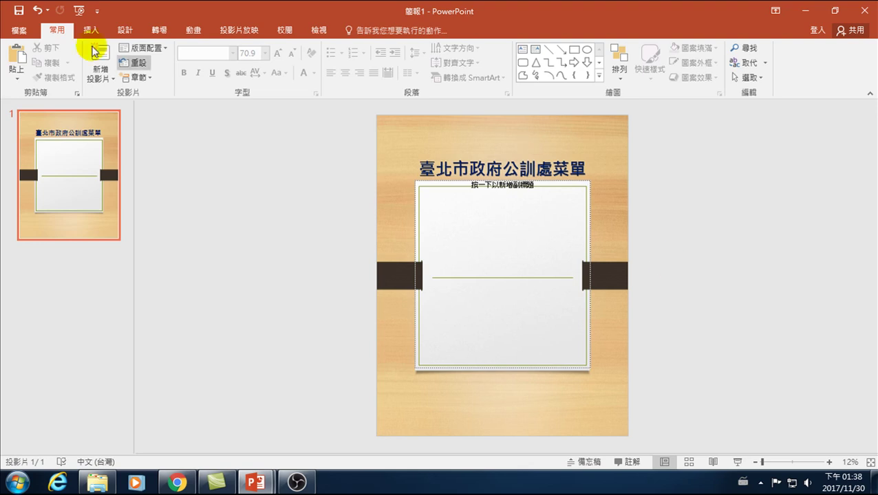
# Stretch the subtitle box down past the bottom of the frame
pyautogui.click(125, 31)
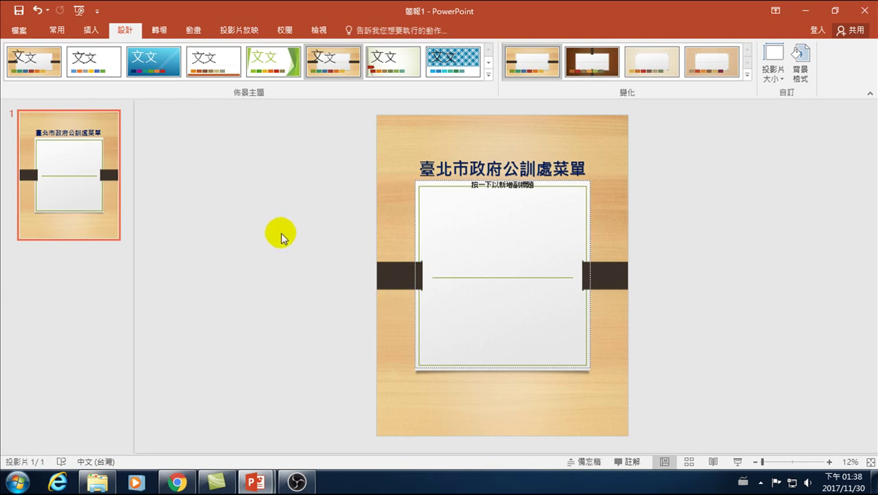
pyautogui.click(417, 190)
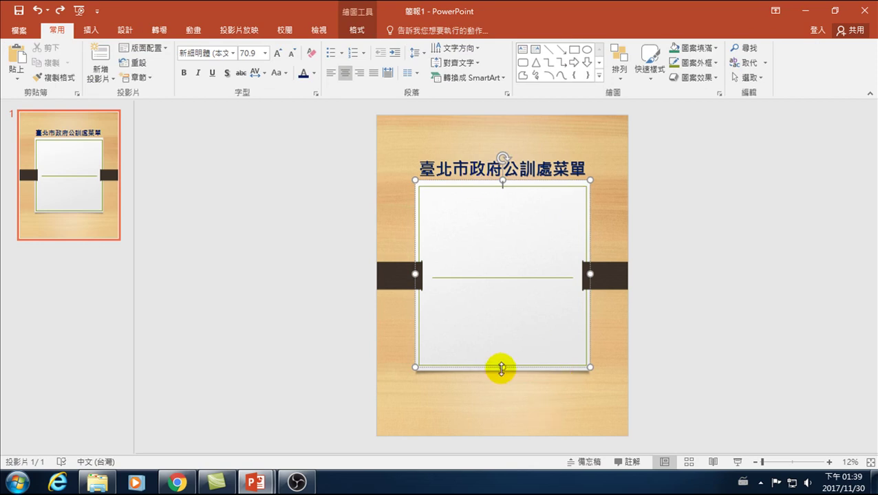
pyautogui.moveTo(503, 367); pyautogui.dragTo(494, 396)
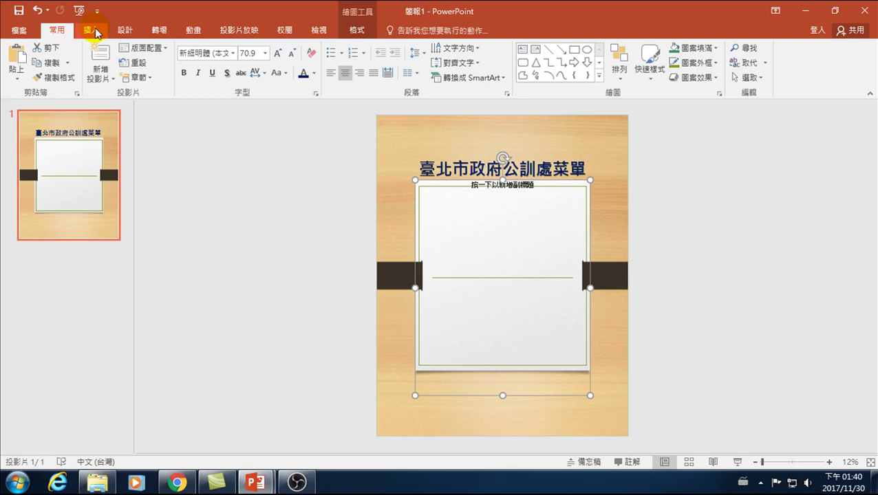
# Convert the subtitle box to the 彎曲圖片半透明文字 picture SmartArt layout
pyautogui.click(59, 31)
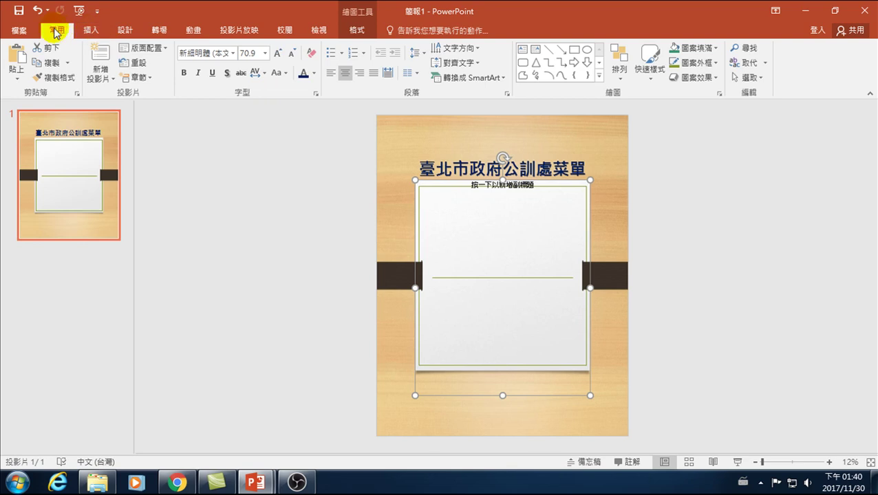
pyautogui.click(481, 81)
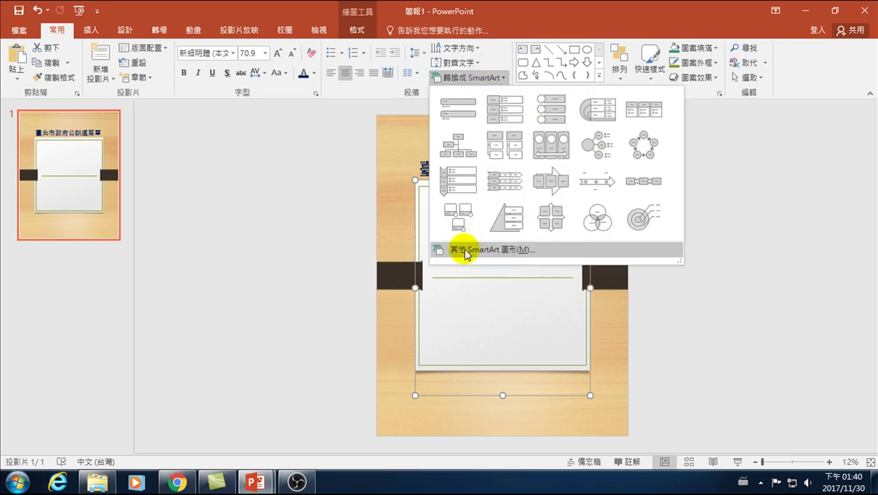
pyautogui.click(485, 253)
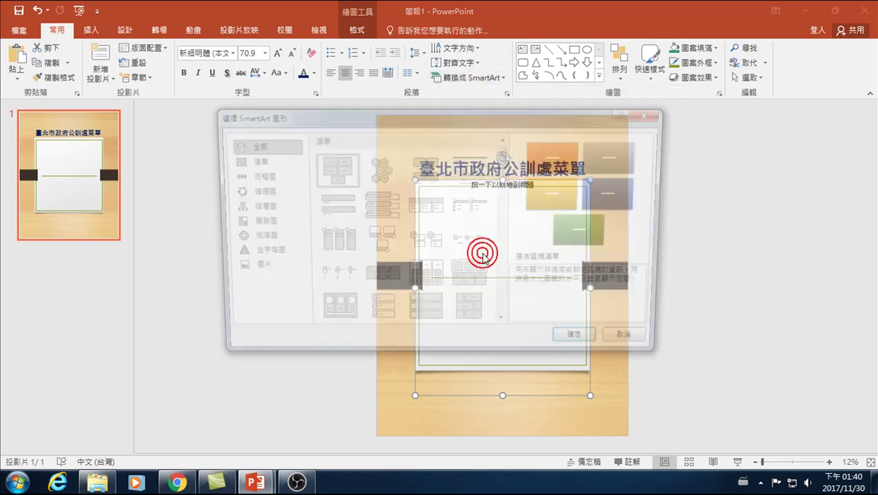
pyautogui.click(255, 274)
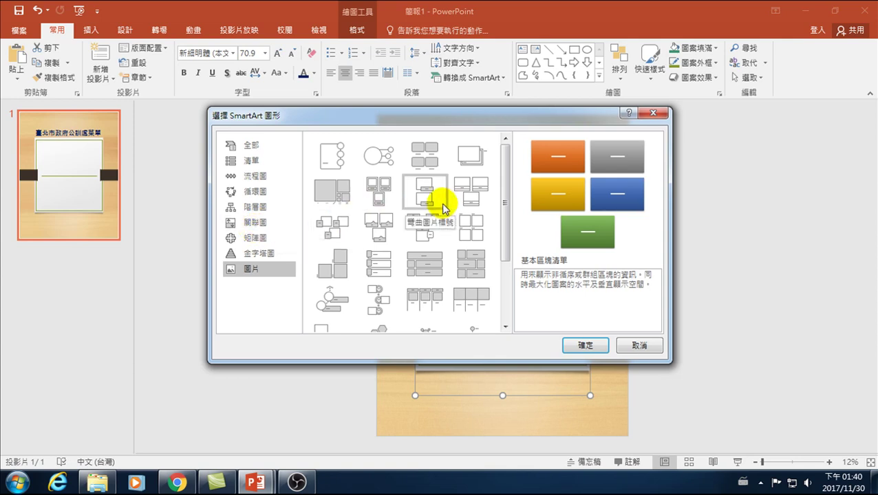
pyautogui.moveTo(506, 186)
pyautogui.mouseDown()
pyautogui.moveTo(509, 211)
pyautogui.moveTo(506, 165)
pyautogui.mouseUp()
pyautogui.click(468, 189)
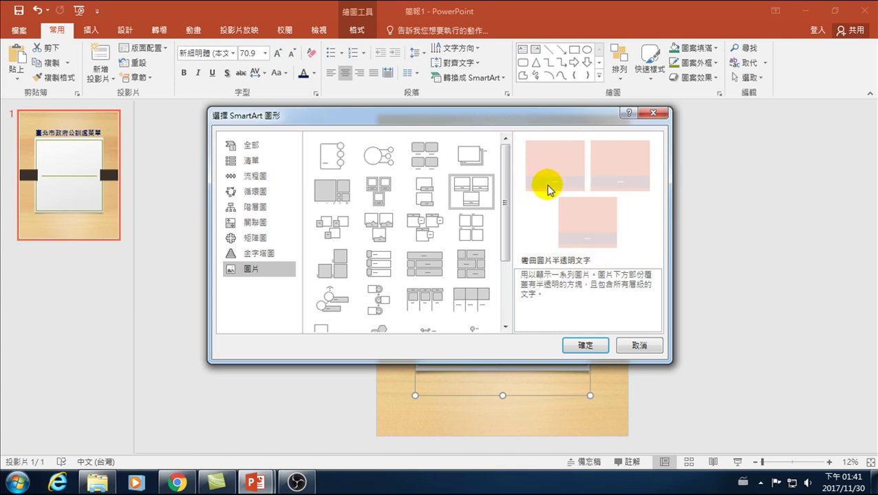
pyautogui.click(583, 345)
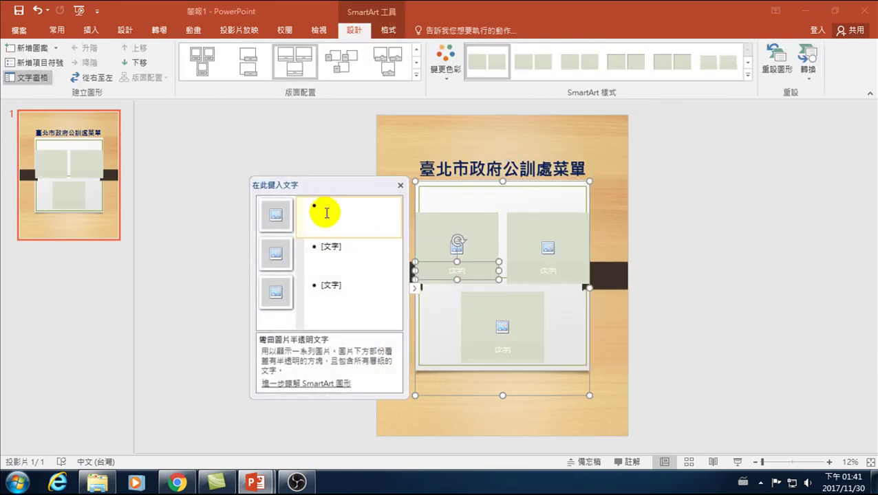
# Label the first three SmartArt items aaa, bbb and Ccc
pyautogui.hotkey('ctrl', 'space')
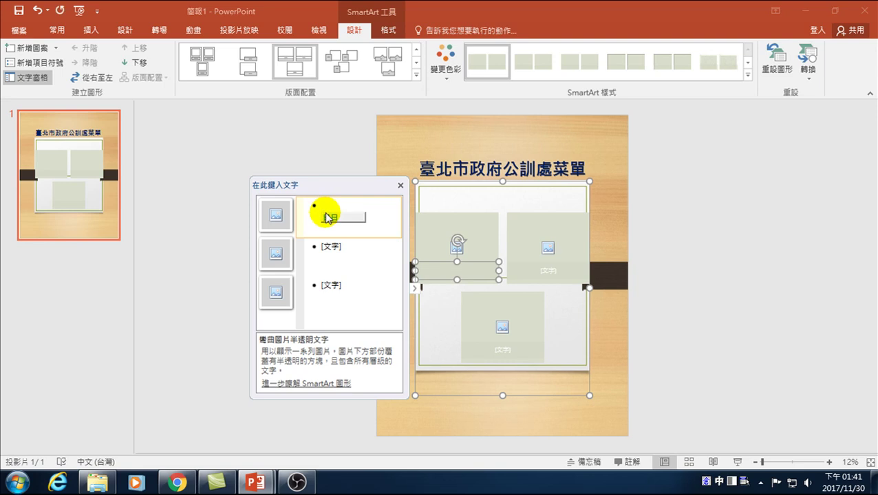
pyautogui.hotkey('ctrl', 'space')
pyautogui.write('aaa')
pyautogui.click(358, 260)
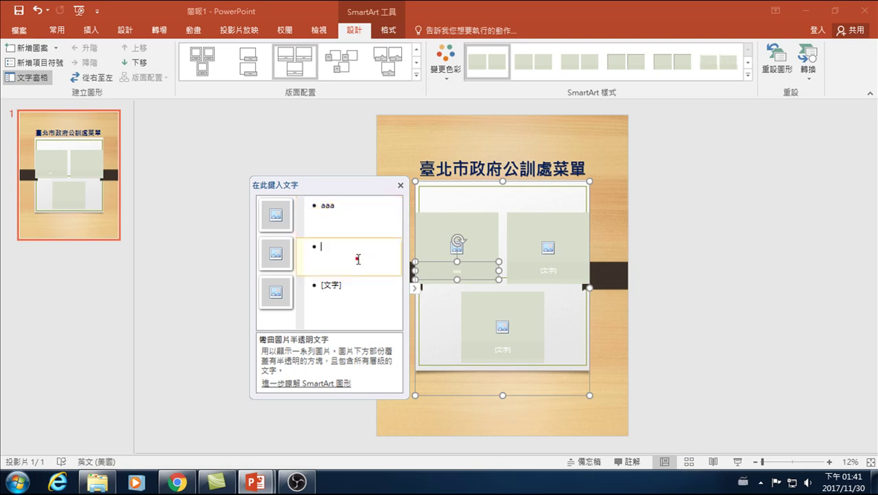
pyautogui.write('bbb')
pyautogui.click(351, 286)
pyautogui.write('dcc')
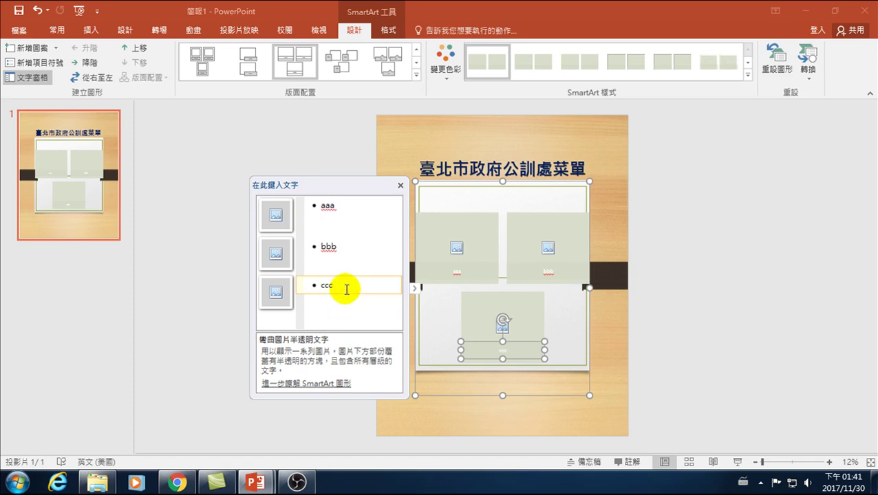
# Add three more SmartArt items labelled Ddd, Eee and fff
pyautogui.press('Return')
pyautogui.write('ddd')
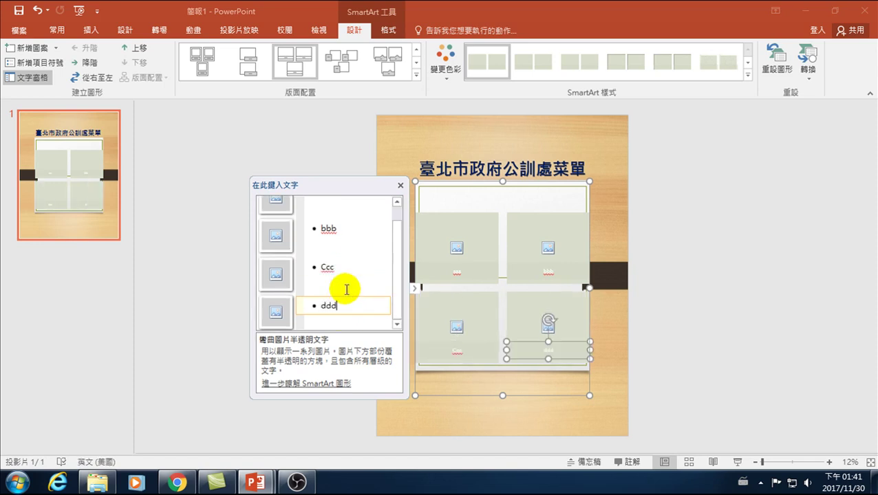
pyautogui.press('Return')
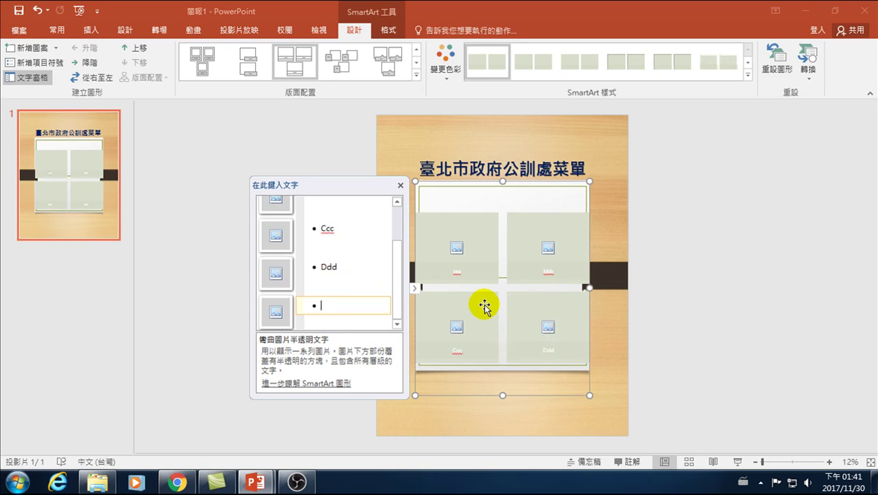
pyautogui.write('e')
pyautogui.press('Return')
pyautogui.write('fff')
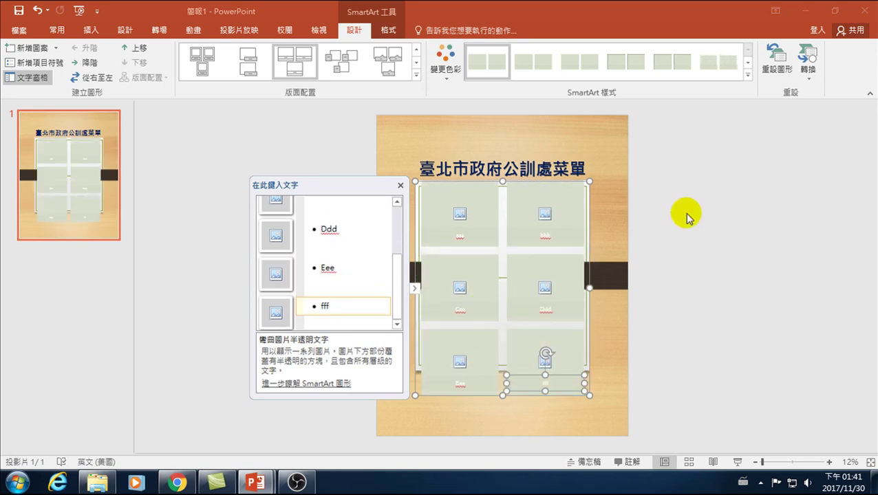
pyautogui.click(768, 223)
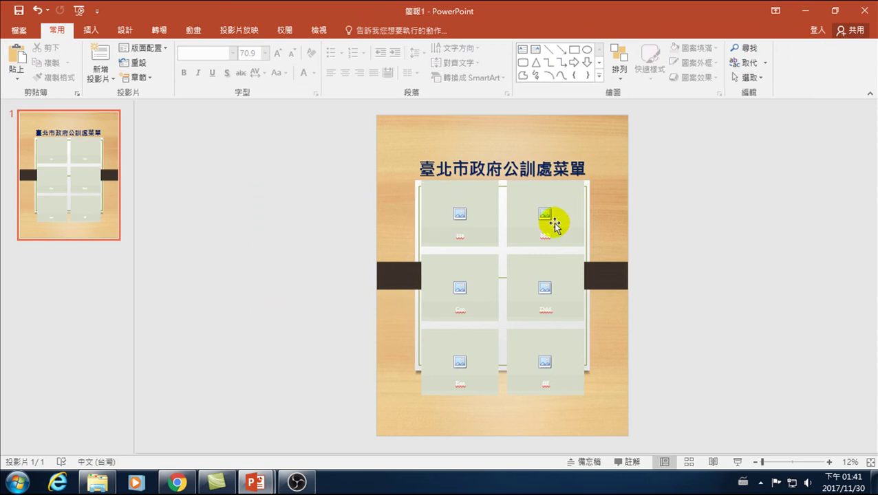
# Search web images for 中餐 and insert a dish photo into the first cell
pyautogui.click(460, 214)
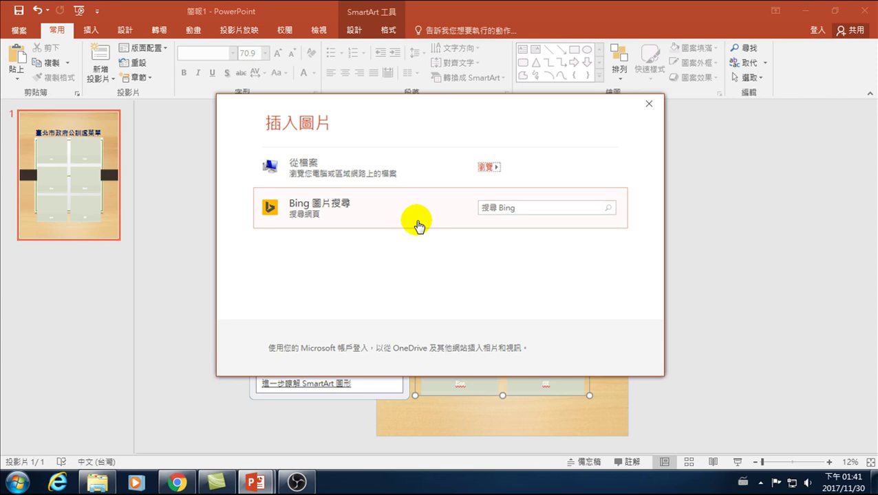
pyautogui.click(506, 207)
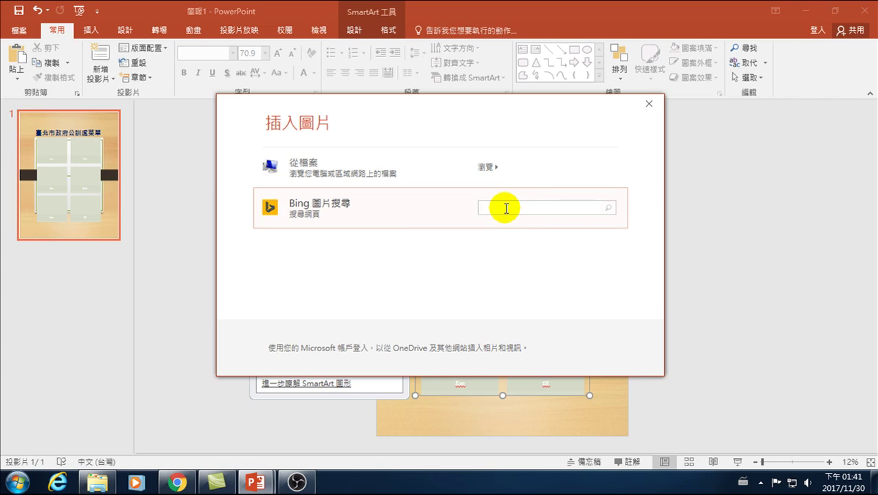
pyautogui.hotkey('ctrl', 'shift')
pyautogui.write('l')
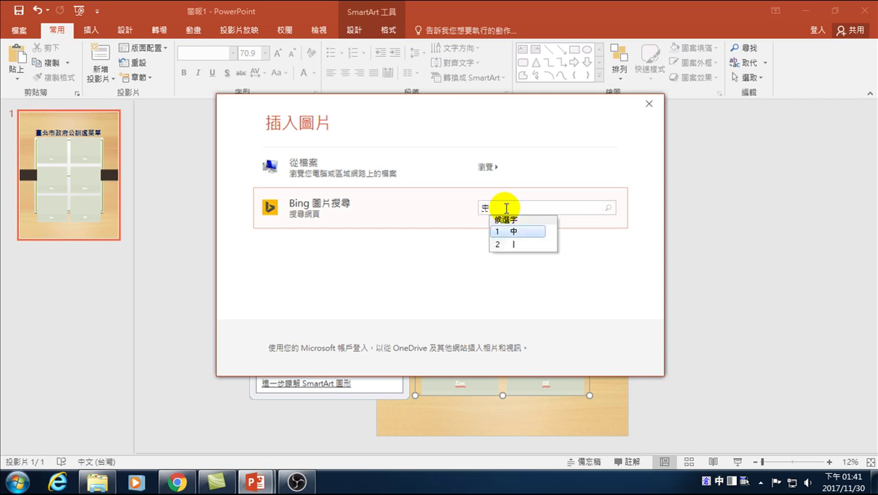
pyautogui.press('space')
pyautogui.write('yv')
pyautogui.press('space')
pyautogui.press('1')
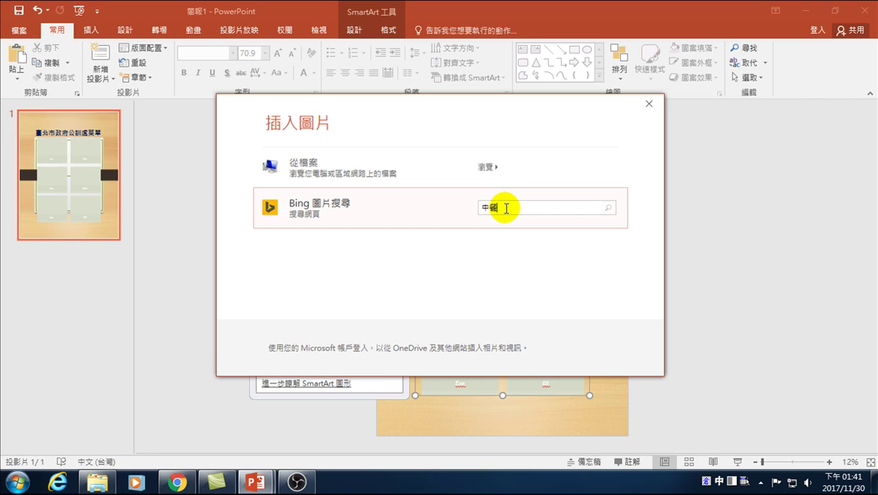
pyautogui.press('Return')
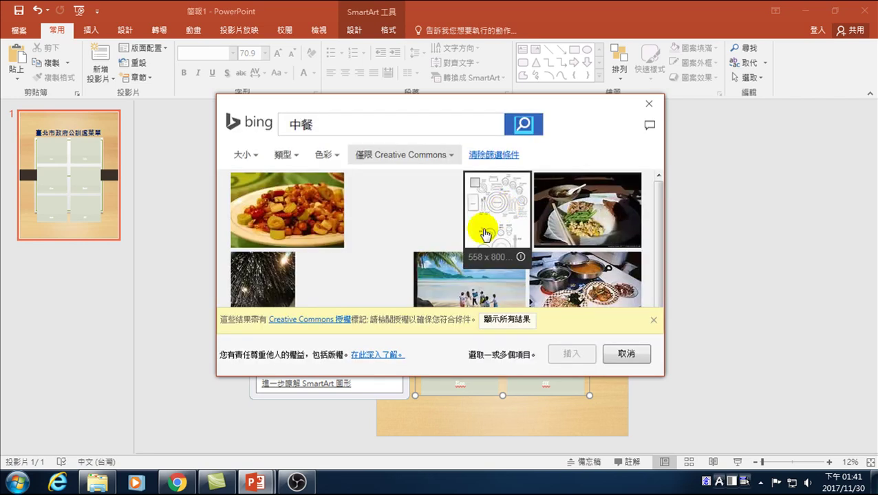
pyautogui.click(242, 184)
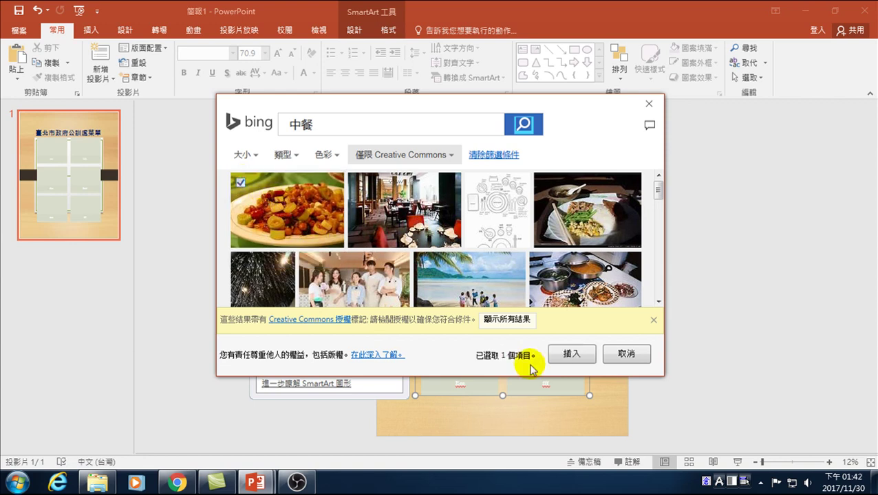
pyautogui.click(571, 354)
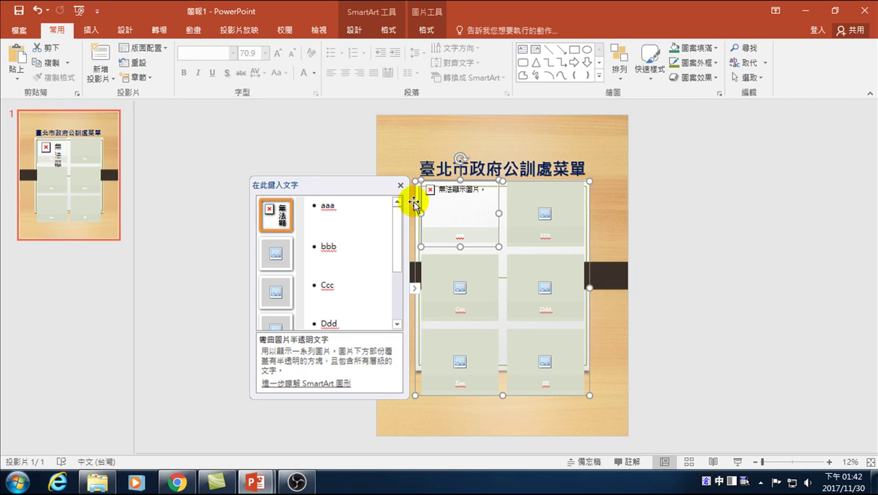
# Delete the broken picture and reinsert a sliced-meat dish photo from a new 中餐 search
pyautogui.press('Delete')
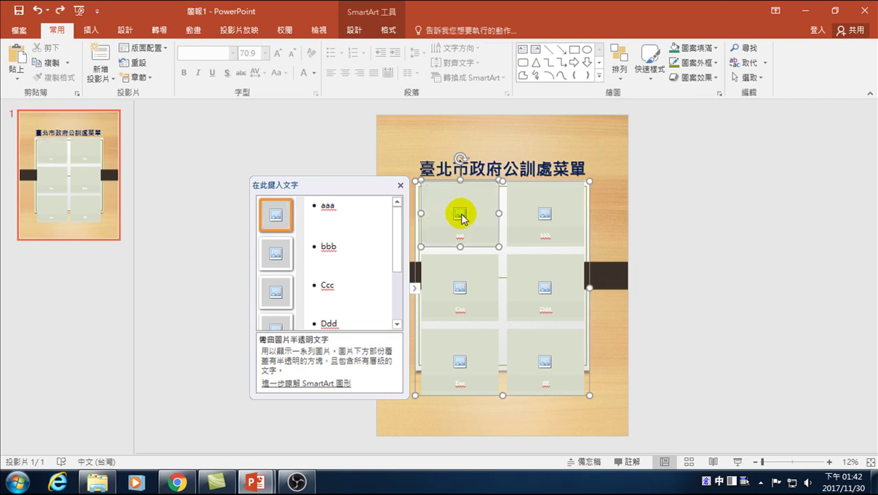
pyautogui.click(460, 213)
pyautogui.click(534, 208)
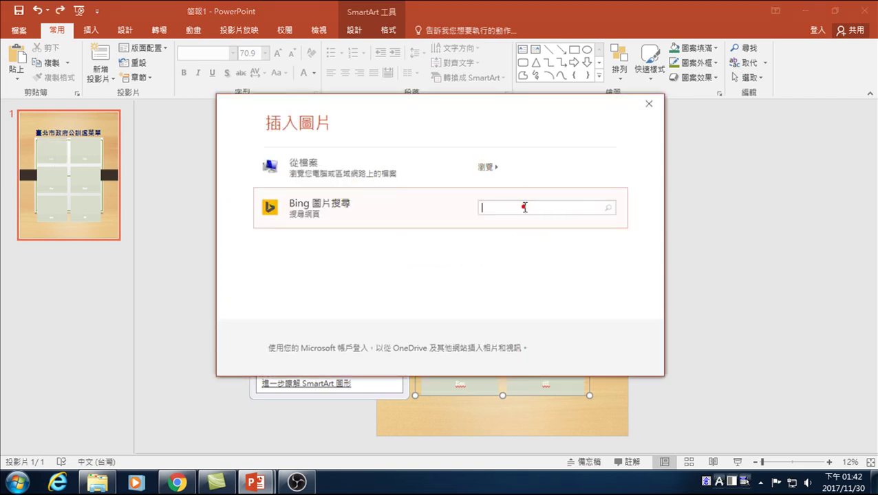
pyautogui.write('中餐')
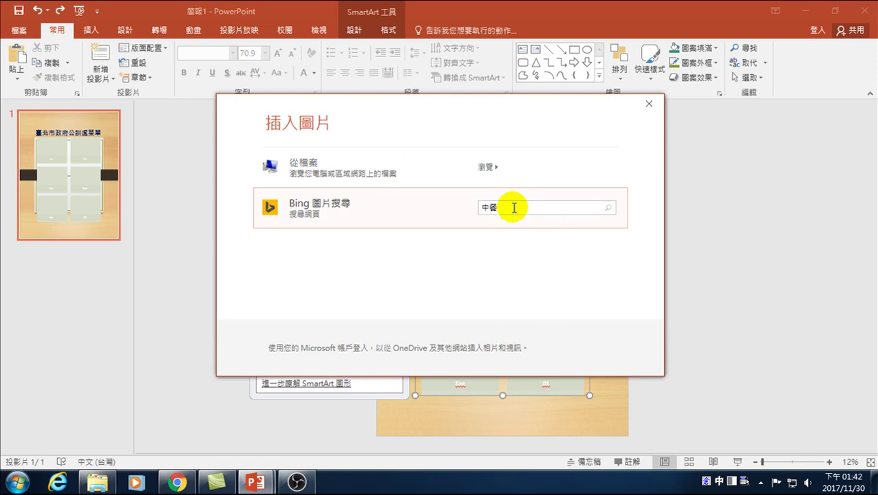
pyautogui.press('Return')
pyautogui.scroll(-2, 575, 226)
pyautogui.scroll(-2, 551, 241)
pyautogui.scroll(-2, 523, 262)
pyautogui.scroll(-2, 496, 282)
pyautogui.scroll(-2, 482, 278)
pyautogui.scroll(-2, 468, 275)
pyautogui.scroll(-2, 461, 274)
pyautogui.scroll(1, 461, 274)
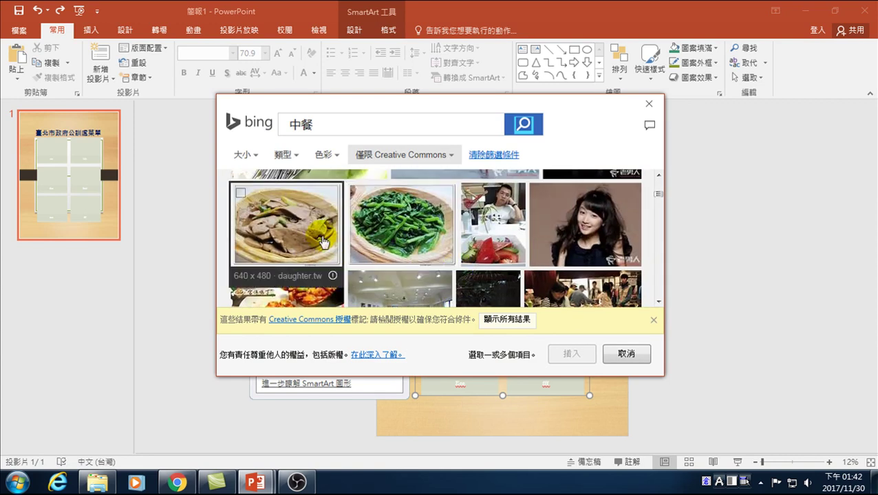
pyautogui.click(240, 193)
pyautogui.click(565, 353)
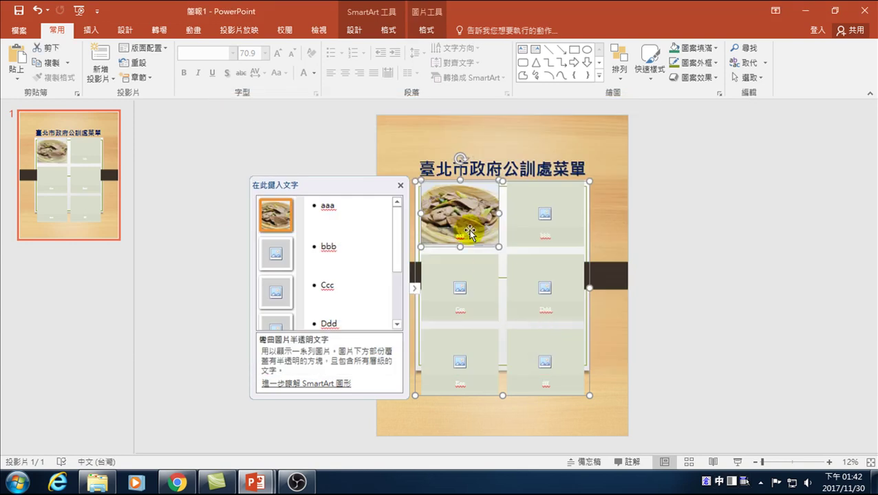
pyautogui.click(544, 215)
# Search web images for 中餐 for the second SmartArt cell
pyautogui.click(516, 206)
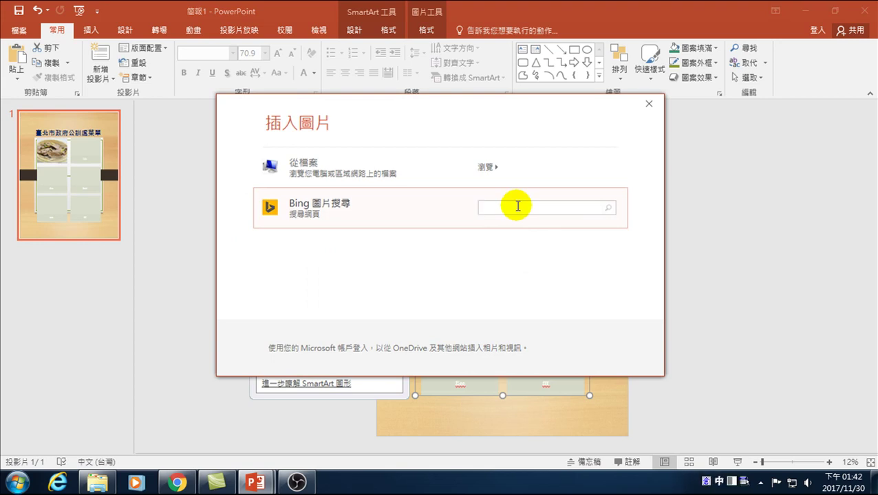
pyautogui.write('h')
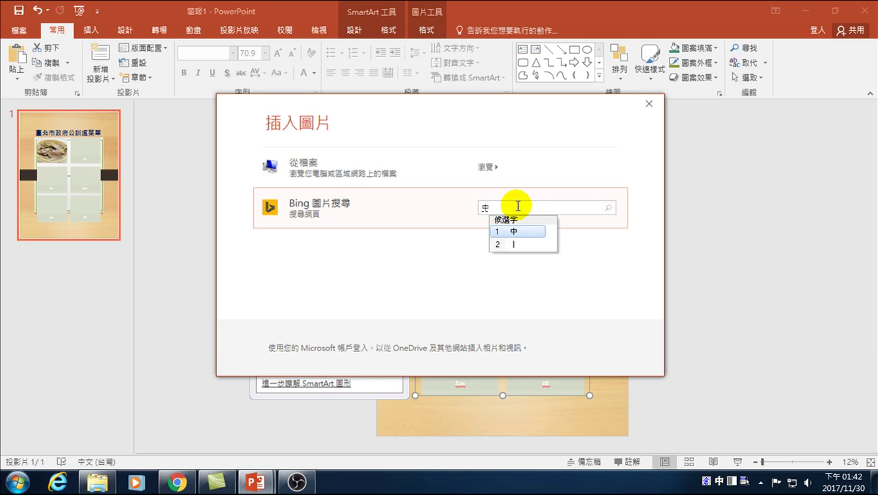
pyautogui.write('1ye')
pyautogui.press('space')
pyautogui.press('1')
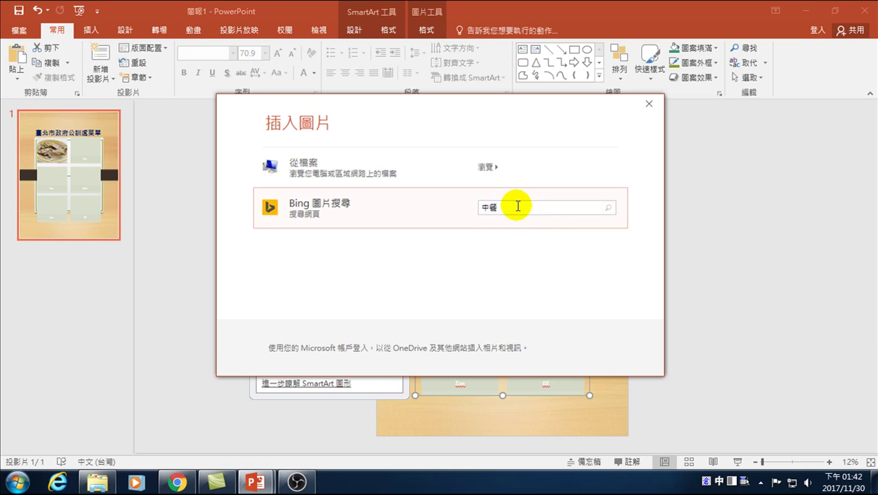
pyautogui.press('Return')
# Insert the stir-fried greens photo into the second cell bbb
pyautogui.scroll(-2, 447, 246)
pyautogui.scroll(-3, 447, 246)
pyautogui.scroll(-3, 447, 246)
pyautogui.scroll(-2, 430, 252)
pyautogui.scroll(-3, 431, 253)
pyautogui.scroll(-3, 432, 259)
pyautogui.scroll(1, 400, 228)
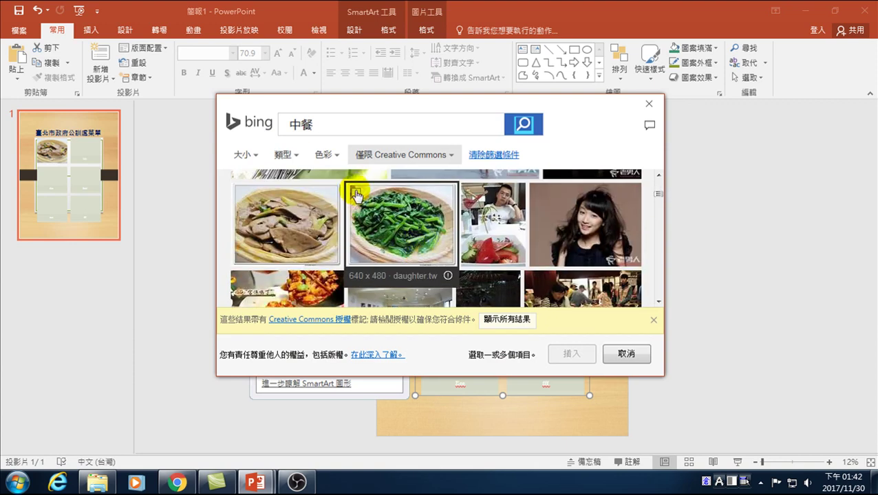
pyautogui.click(354, 192)
pyautogui.click(571, 353)
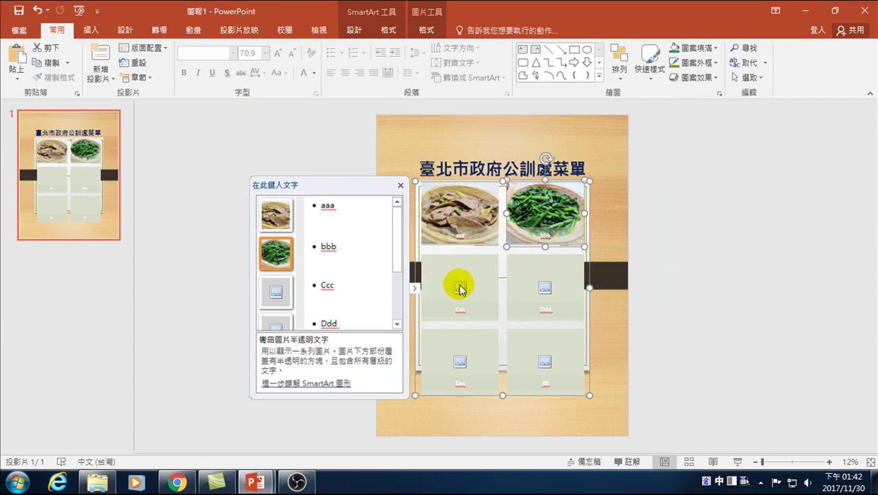
# Replace the first caption aaa with 雞肝
pyautogui.click(343, 204)
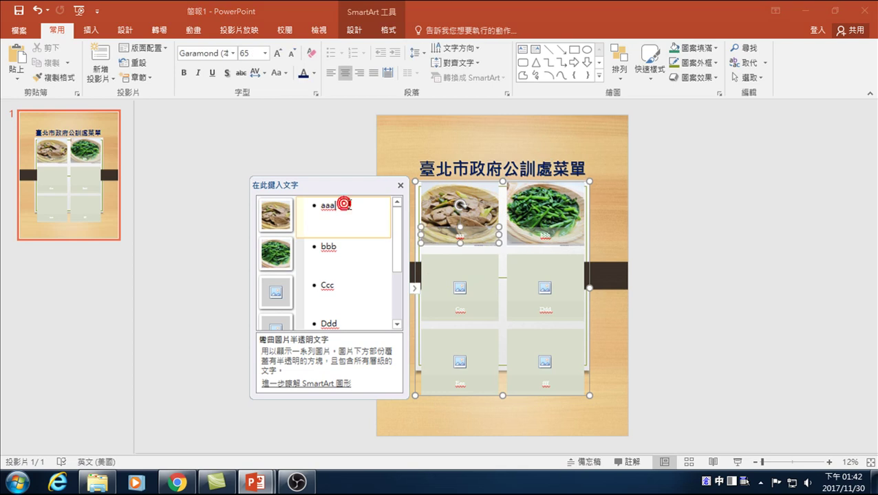
pyautogui.press('BackSpace')
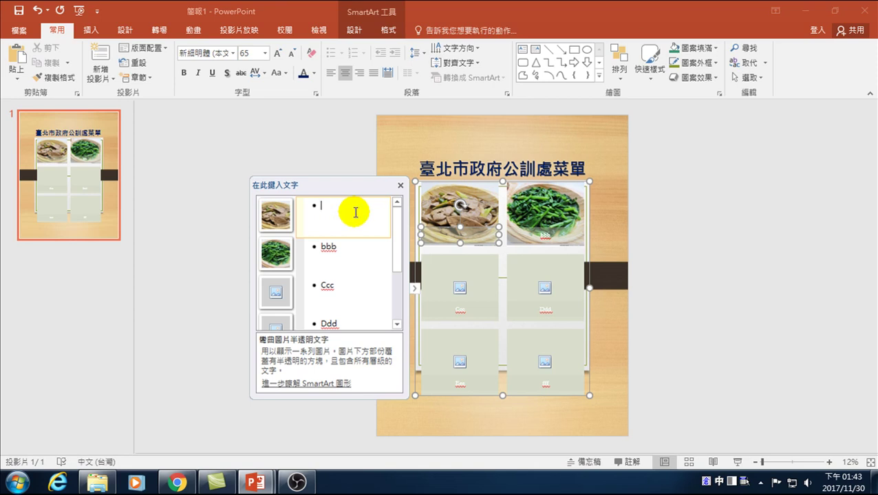
pyautogui.write('麵肝')
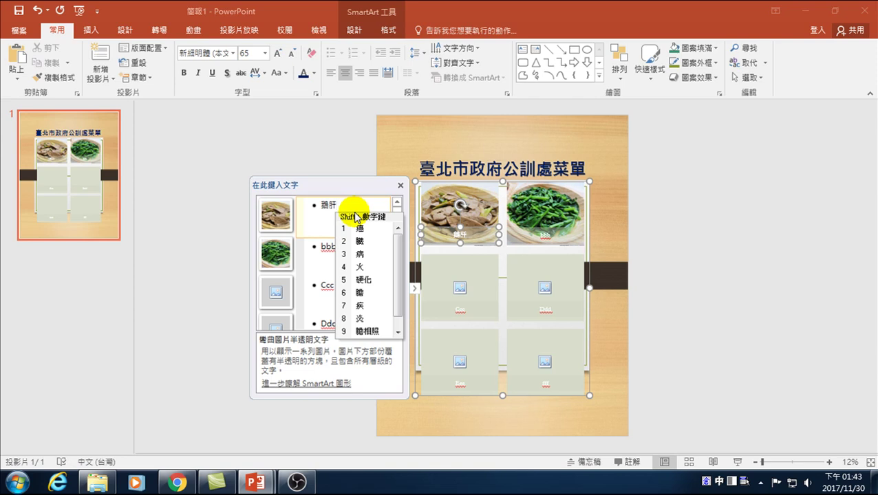
pyautogui.press('Escape')
# Replace the second caption bbb with 青菜
pyautogui.click(338, 246)
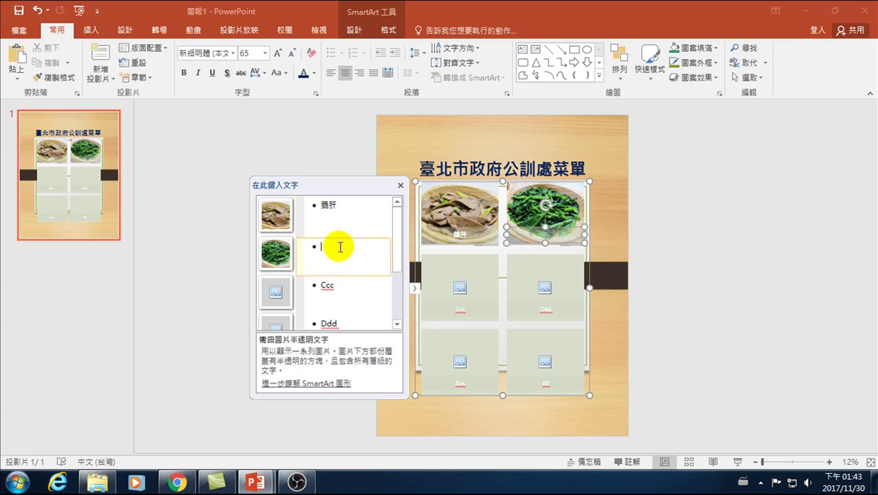
pyautogui.write('qb')
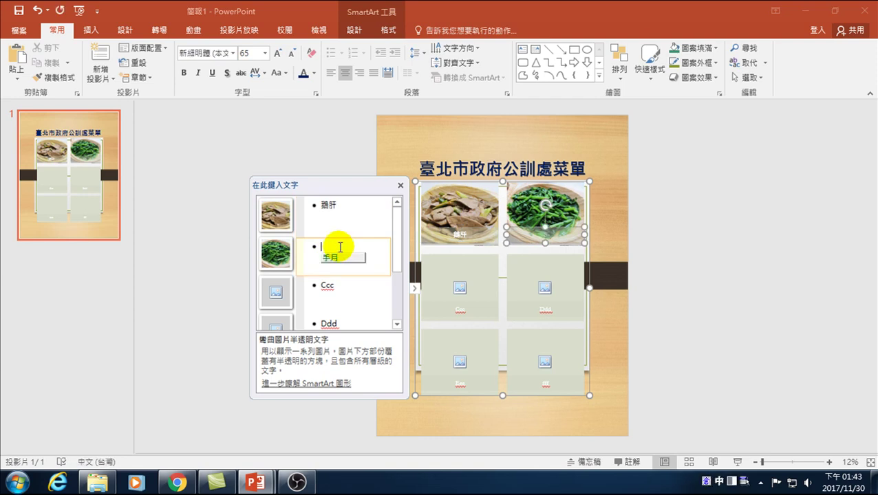
pyautogui.press('space')
pyautogui.write('1td')
pyautogui.press('space')
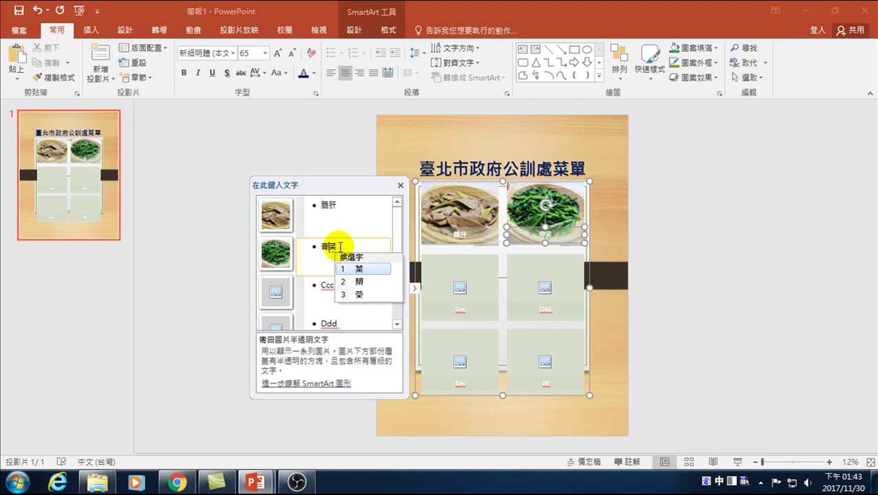
pyautogui.press('Return')
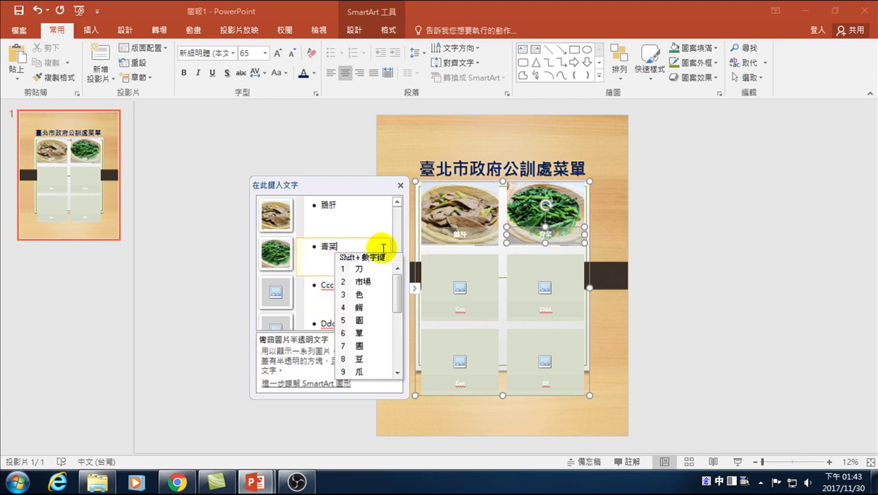
# Start a picture search for the third cell, then cancel without inserting anything
pyautogui.click(317, 278)
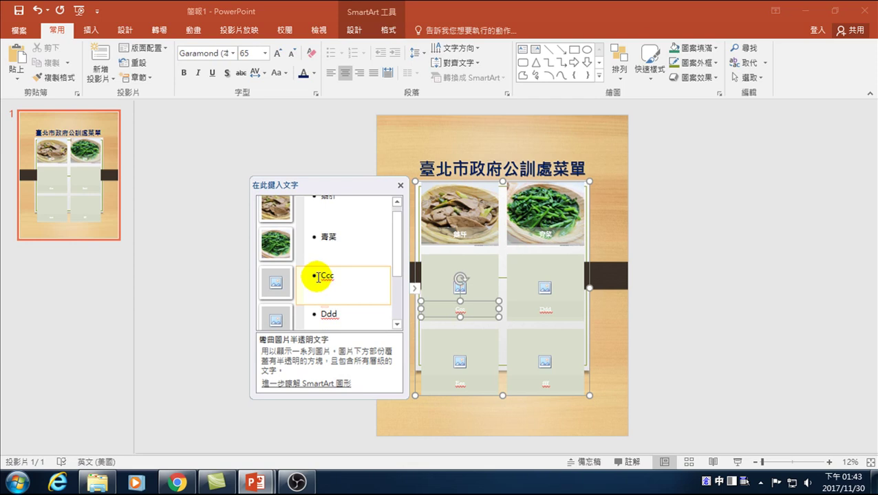
pyautogui.click(481, 285)
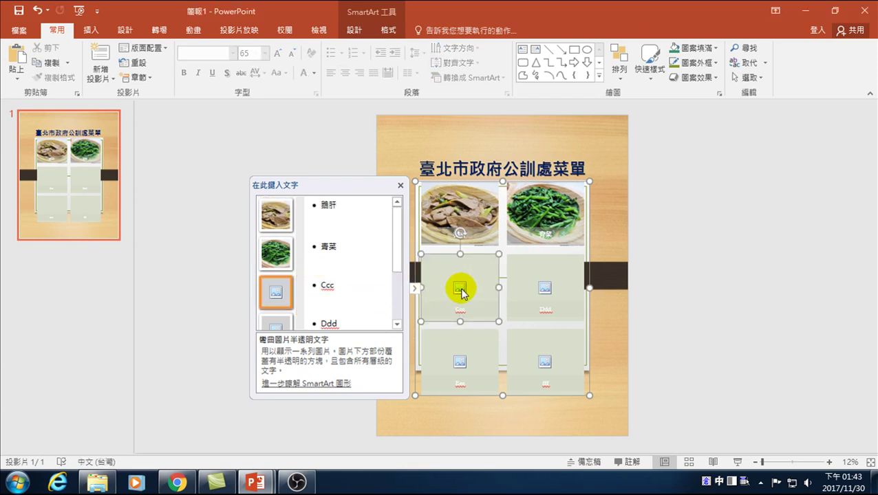
pyautogui.click(459, 288)
pyautogui.click(517, 209)
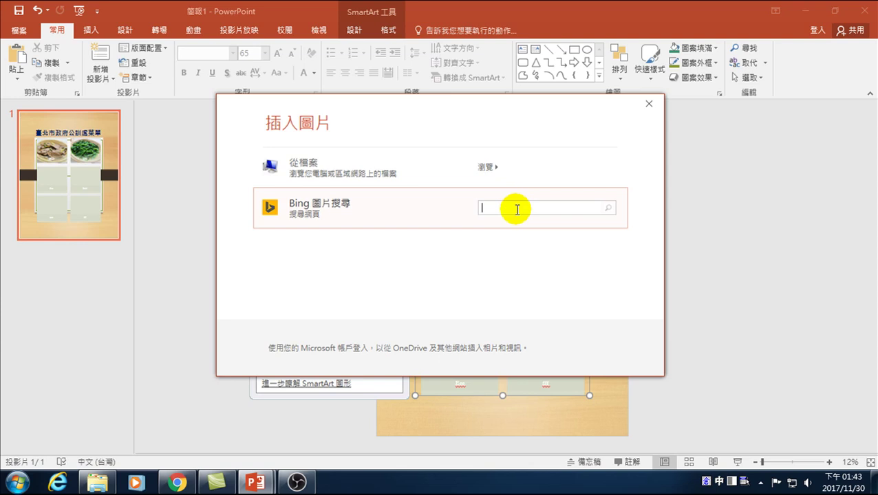
pyautogui.click(649, 104)
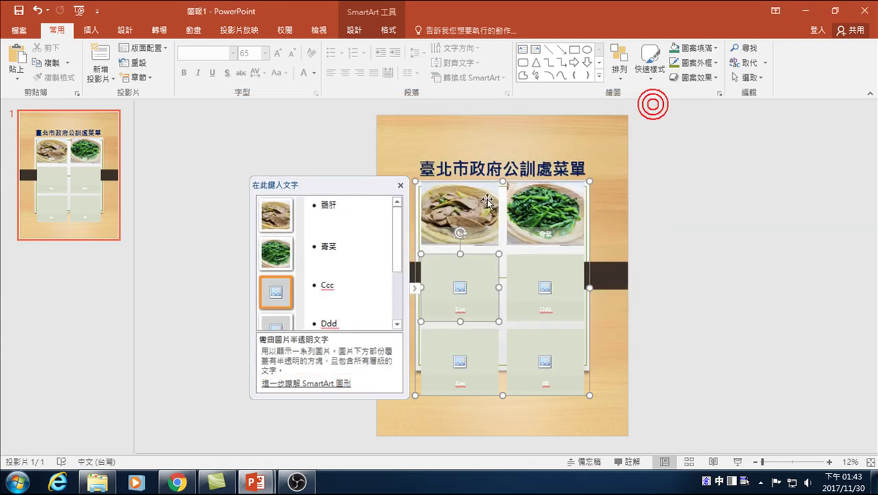
# Shorten the SmartArt grid and nudge its right edge so it sits higher
pyautogui.click(752, 197)
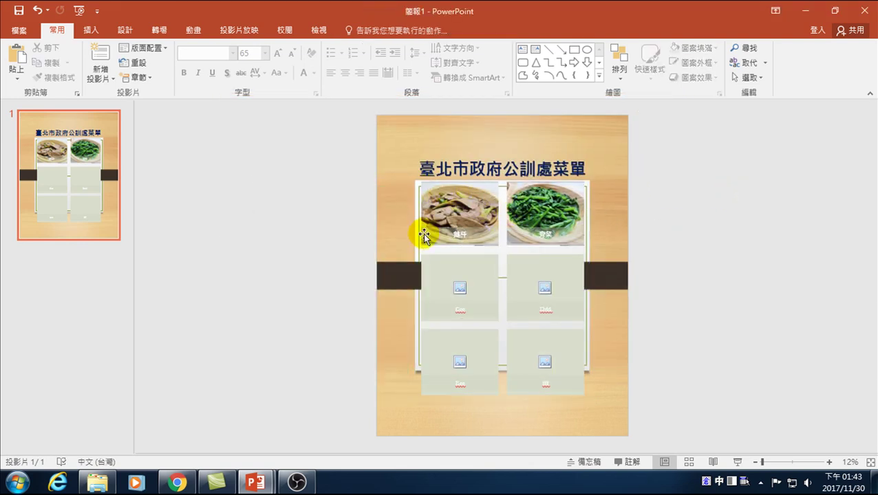
pyautogui.click(499, 353)
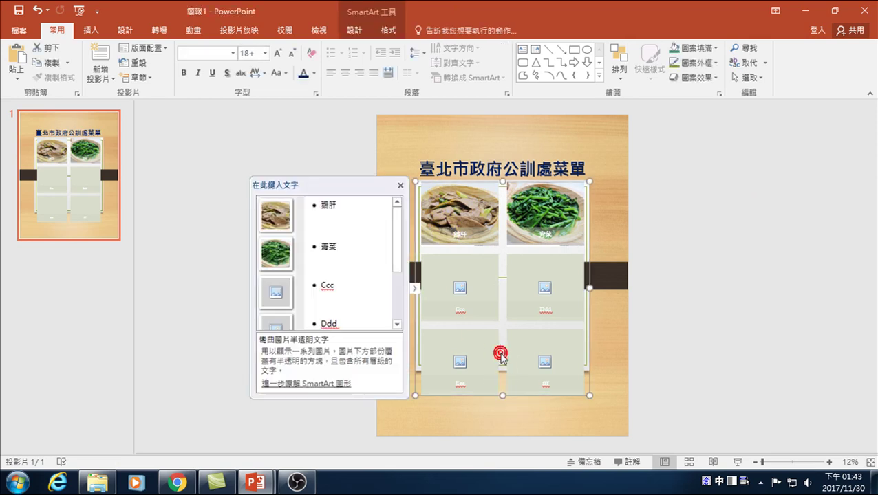
pyautogui.moveTo(504, 395); pyautogui.dragTo(503, 370)
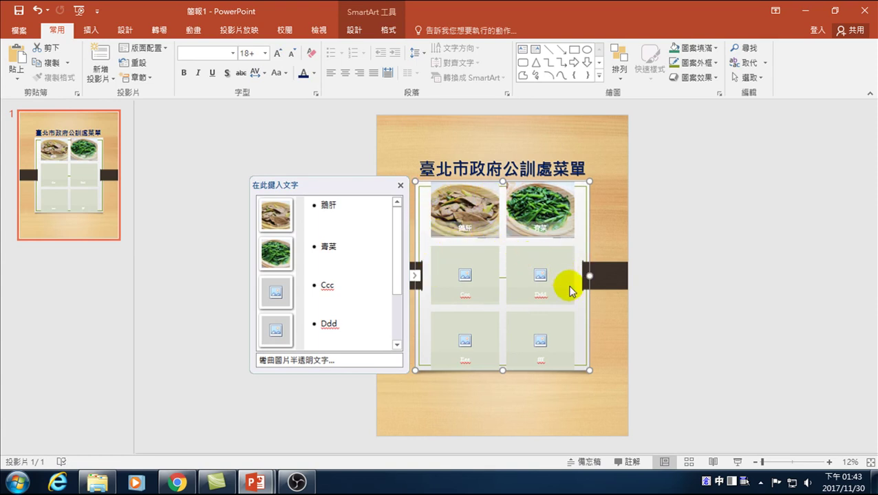
pyautogui.moveTo(589, 276); pyautogui.dragTo(585, 277)
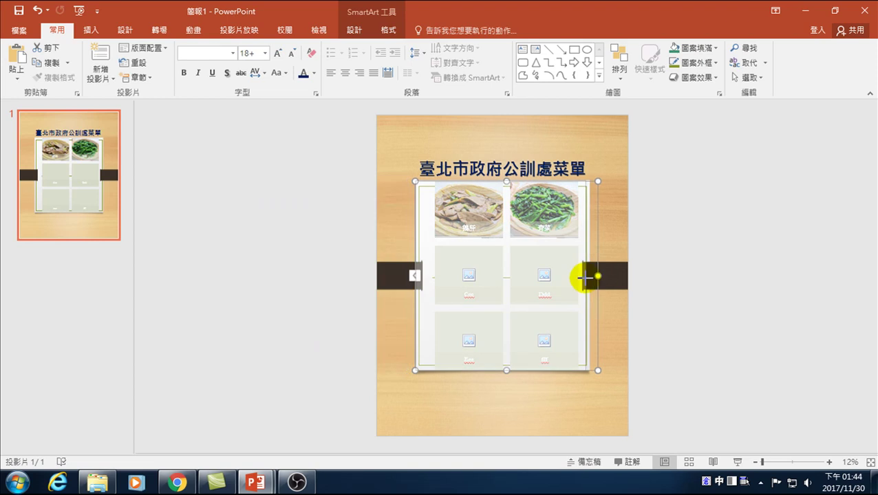
pyautogui.moveTo(595, 276); pyautogui.dragTo(590, 277)
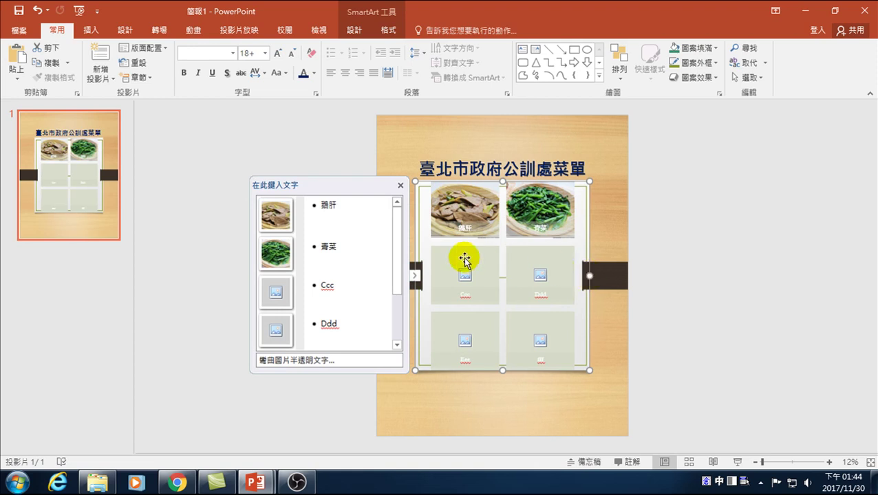
pyautogui.click(793, 255)
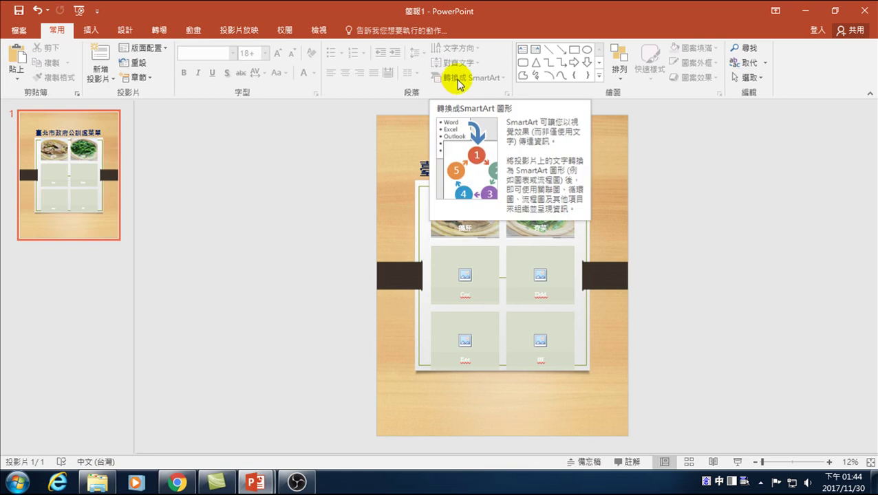
# Insert a fried shrimp photo from a 中餐 web image search into the third cell
pyautogui.click(730, 234)
pyautogui.click(465, 275)
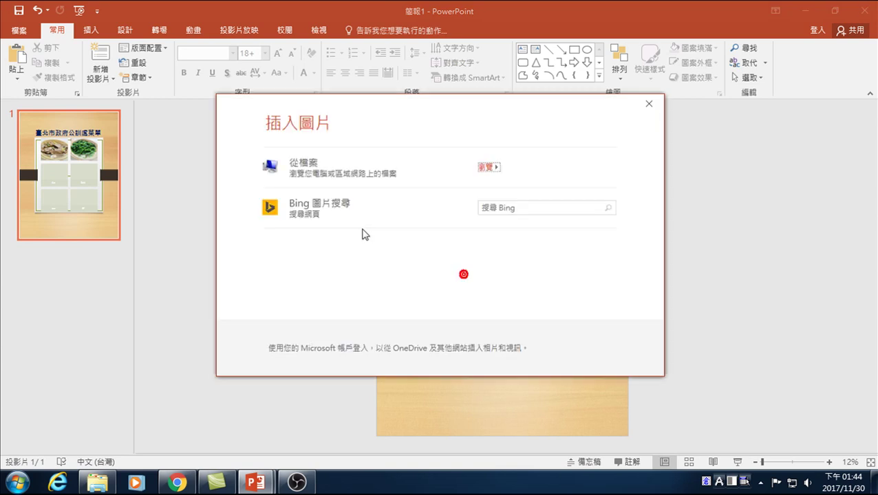
pyautogui.click(533, 212)
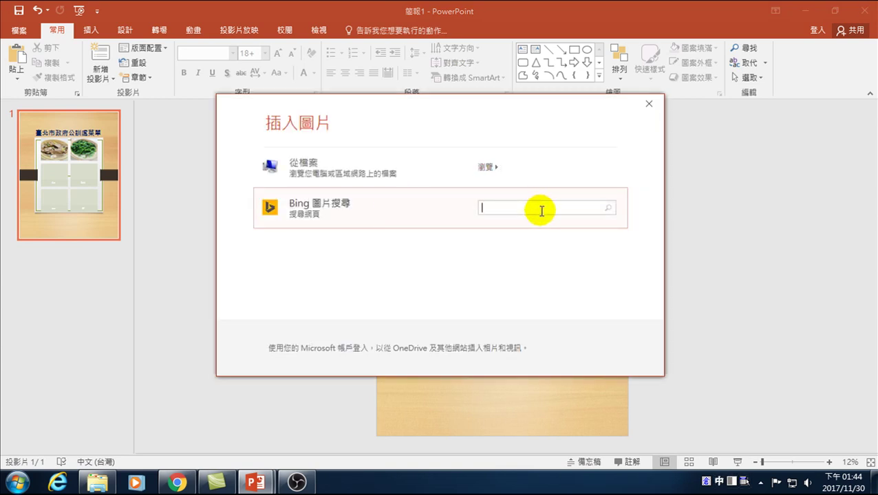
pyautogui.write('木')
pyautogui.press('BackSpace')
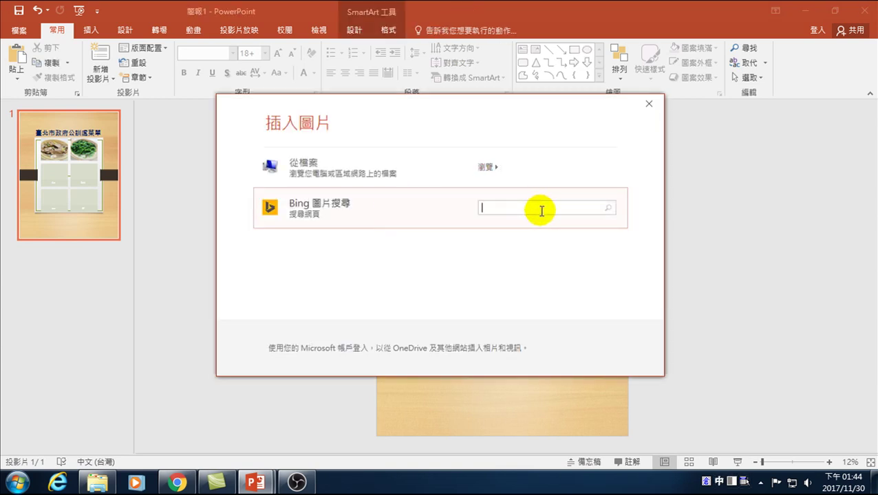
pyautogui.write('中餐')
pyautogui.press('Return')
pyautogui.press('Return')
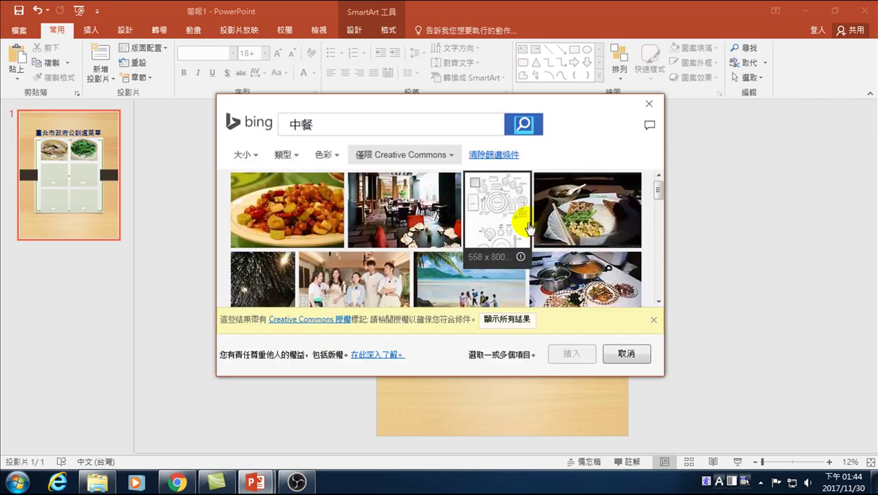
pyautogui.scroll(-3, 525, 227)
pyautogui.scroll(-2, 513, 262)
pyautogui.scroll(-3, 510, 270)
pyautogui.scroll(-3, 506, 269)
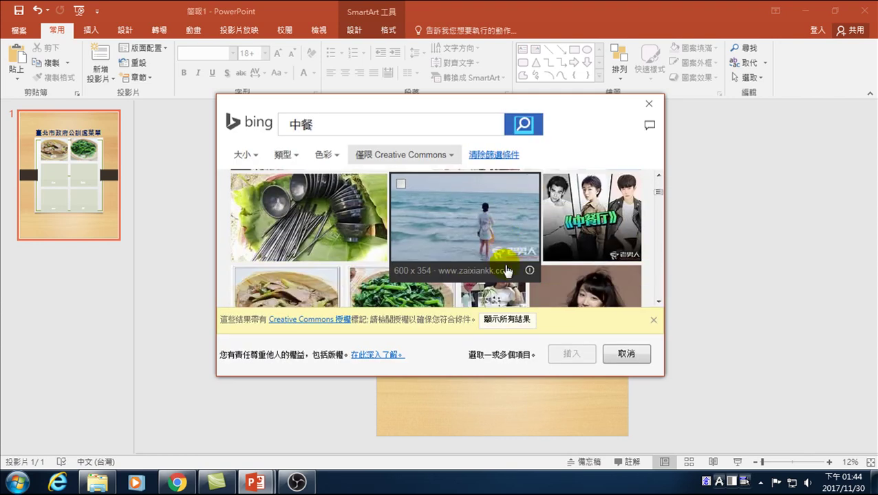
pyautogui.scroll(-3, 504, 271)
pyautogui.scroll(-1, 305, 227)
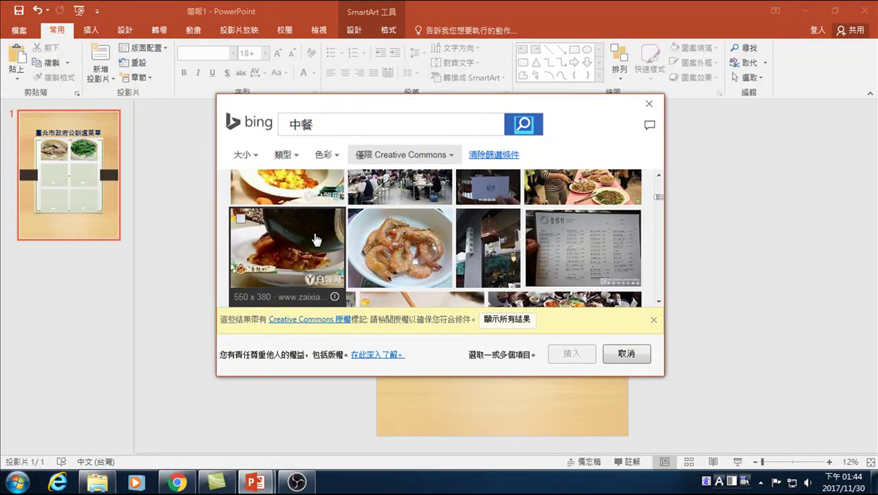
pyautogui.click(357, 218)
pyautogui.click(570, 354)
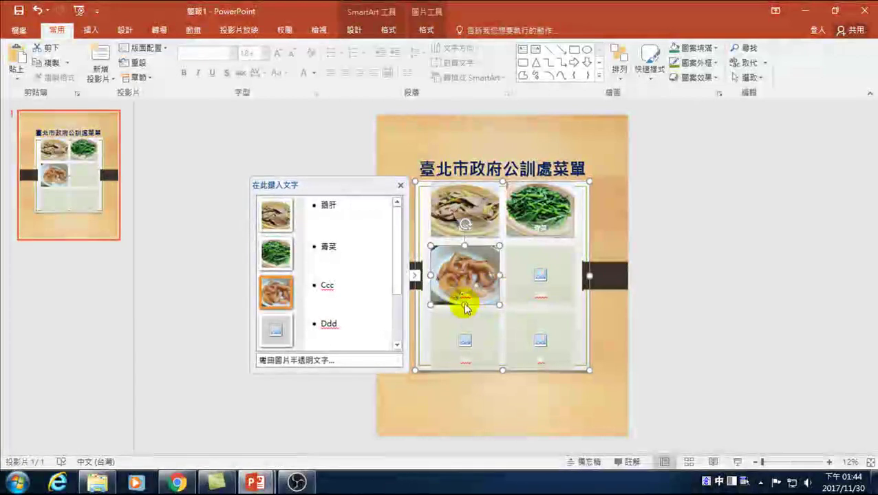
# Replace the third caption Ccc with 酥蝦
pyautogui.doubleClick(339, 285)
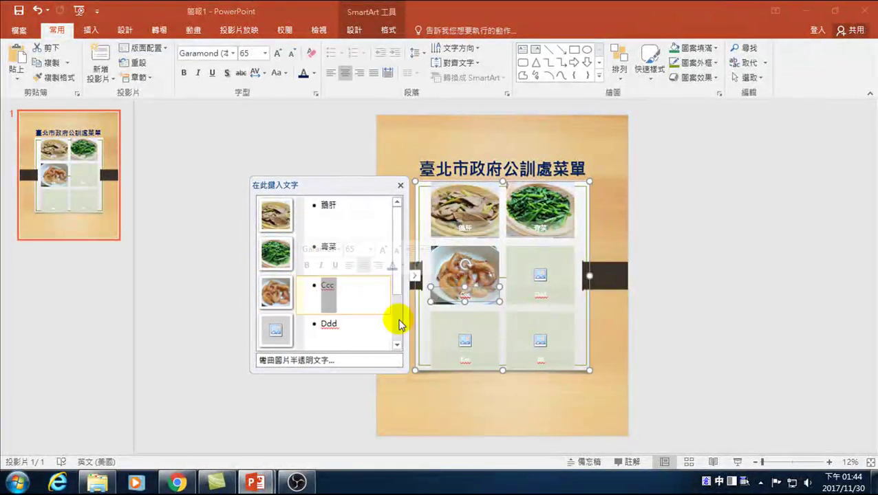
pyautogui.press('BackSpace')
pyautogui.hotkey('ctrl', 'shift')
pyautogui.write('mw')
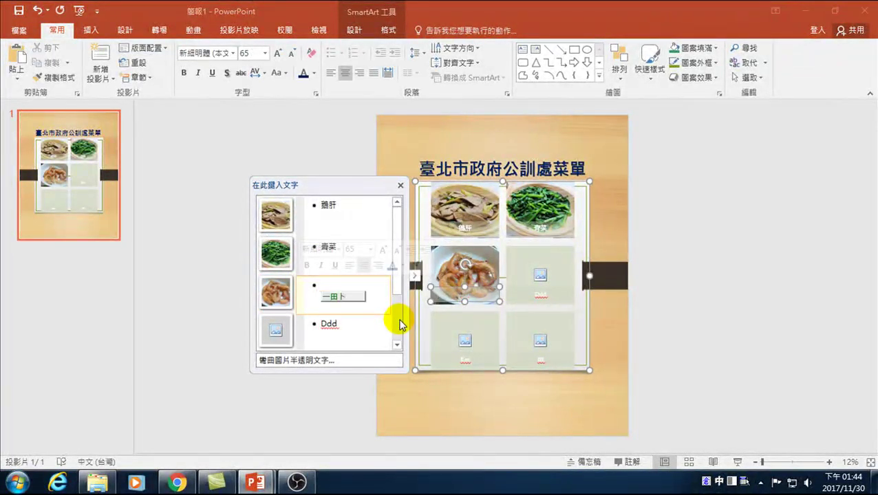
pyautogui.press('space')
pyautogui.write('li')
pyautogui.press('space')
pyautogui.press('3')
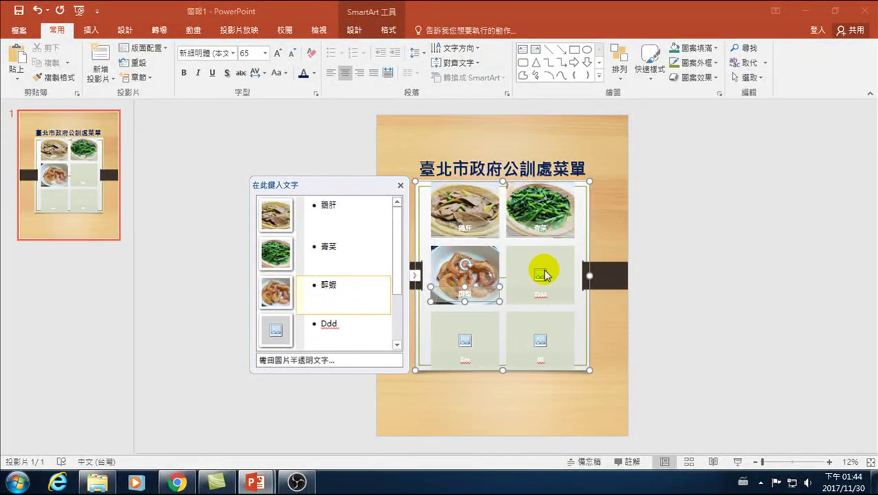
pyautogui.click(542, 274)
# Fill the fourth SmartArt cell with a dish photo from a web image search for 中餐
pyautogui.click(489, 207)
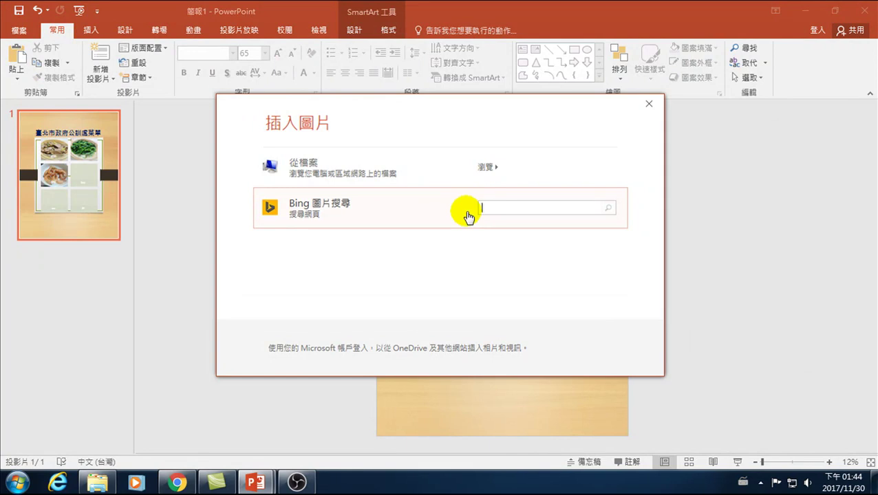
pyautogui.write('yeo')
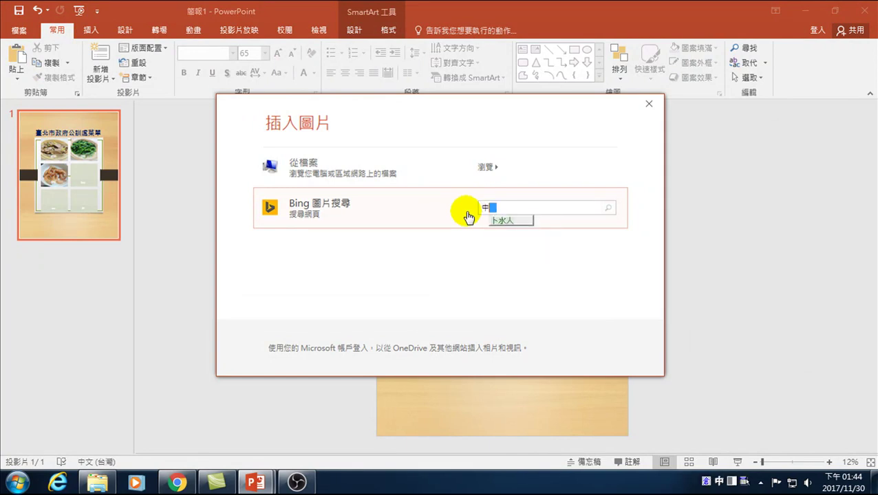
pyautogui.press('space')
pyautogui.press('Return')
pyautogui.press('Return')
pyautogui.scroll(-1, 427, 258)
pyautogui.scroll(-2, 427, 258)
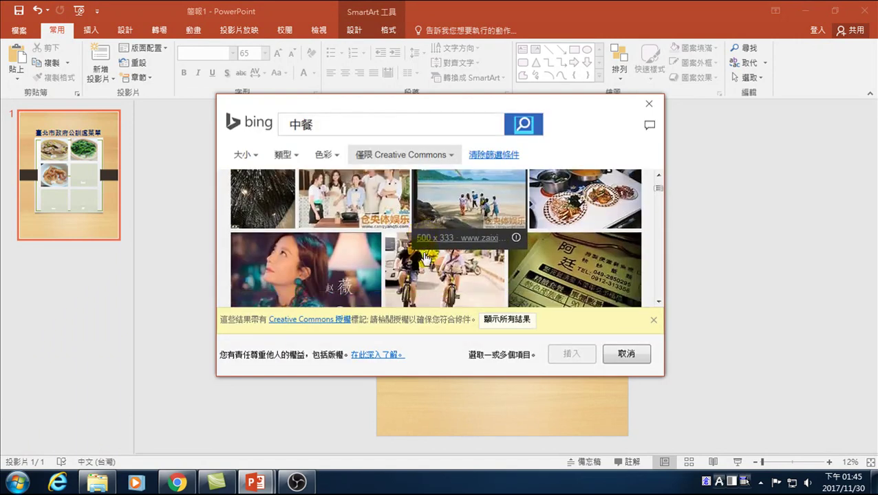
pyautogui.scroll(-2, 424, 257)
pyautogui.scroll(-2, 425, 257)
pyautogui.scroll(-2, 424, 257)
pyautogui.scroll(-2, 424, 257)
pyautogui.scroll(-2, 424, 258)
pyautogui.scroll(-2, 425, 258)
pyautogui.scroll(-2, 424, 257)
pyautogui.scroll(-2, 424, 257)
pyautogui.scroll(-2, 424, 257)
pyautogui.scroll(2, 425, 256)
pyautogui.scroll(-4, 425, 256)
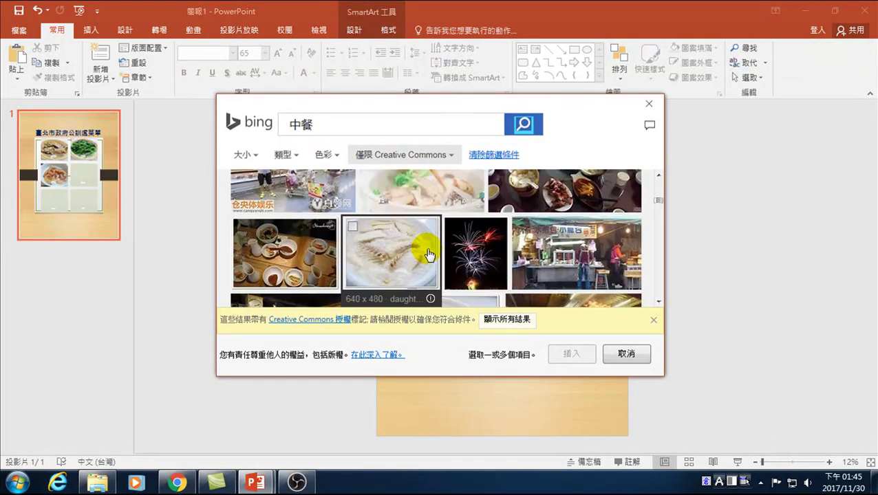
pyautogui.click(394, 257)
pyautogui.click(570, 353)
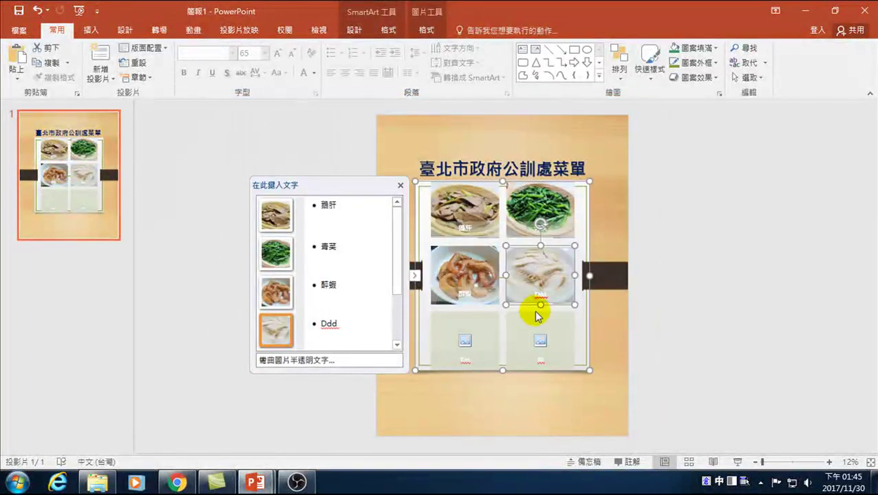
# Replace the Ddd caption with 鮪魚粥 using the Chinese IME
pyautogui.click(329, 323)
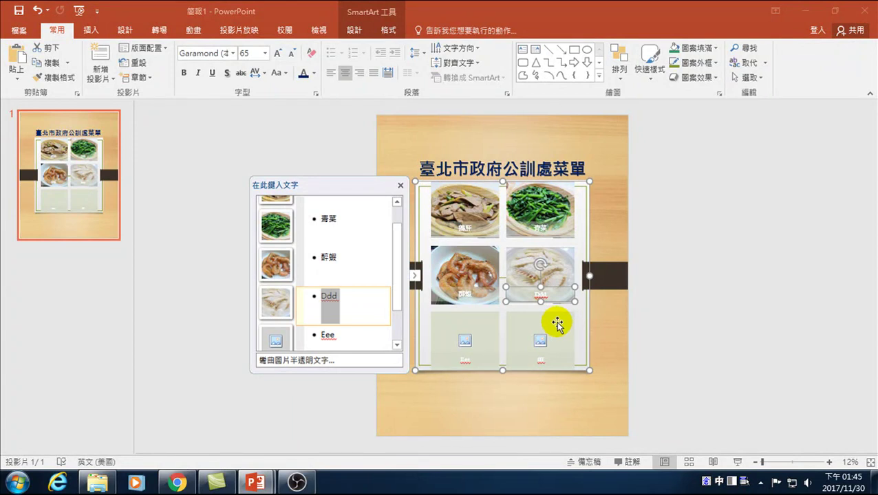
pyautogui.write('ㄢ')
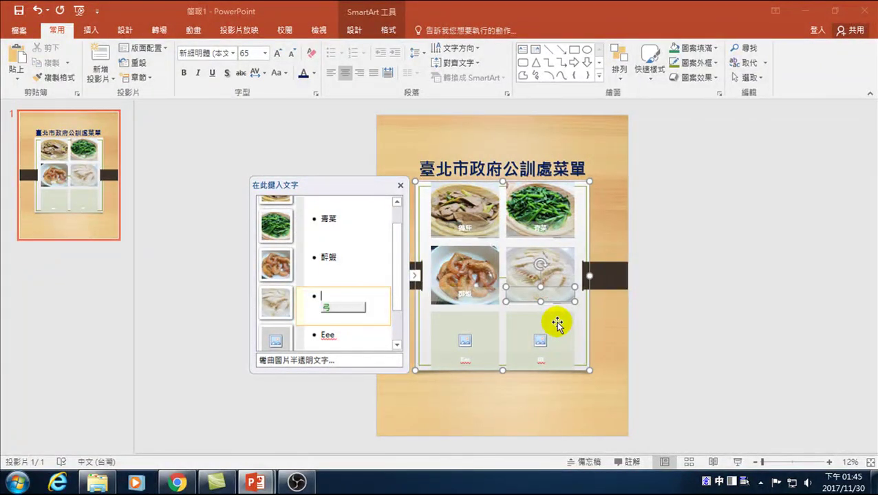
pyautogui.write('鮪魚ㄢ')
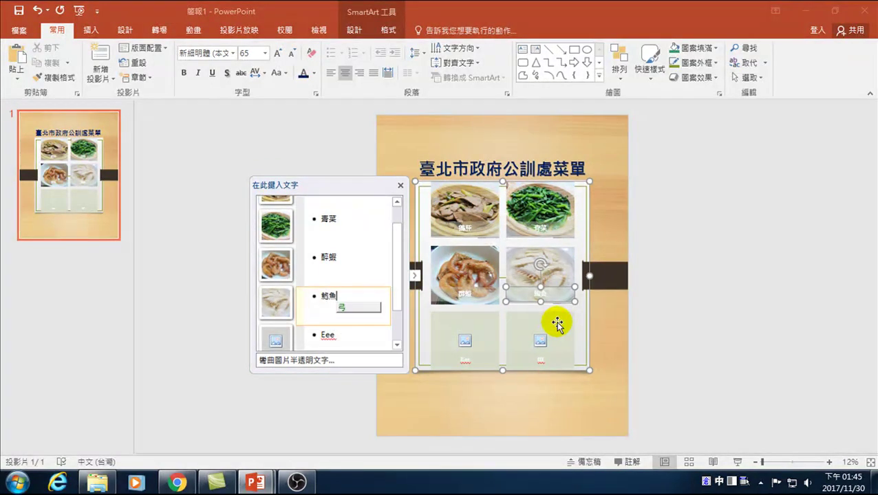
pyautogui.press('space')
pyautogui.press('Return')
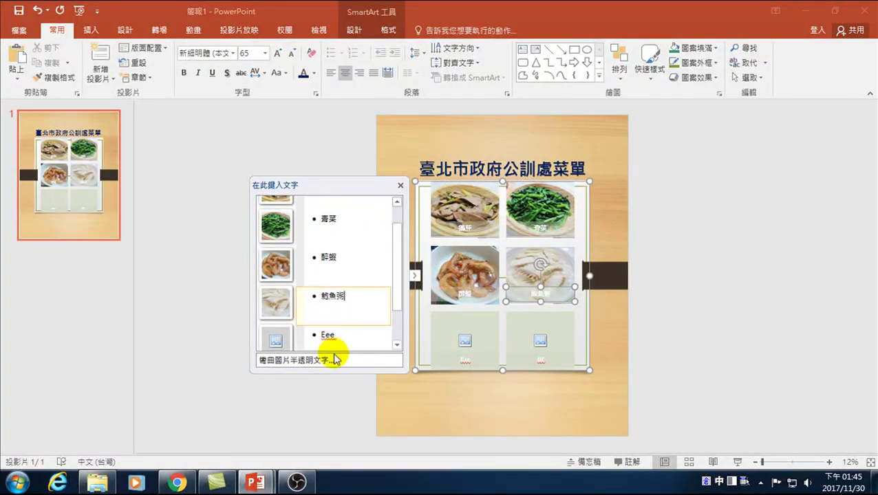
# Start a web image search for 中餐 from the fifth cell's picture icon
pyautogui.click(466, 342)
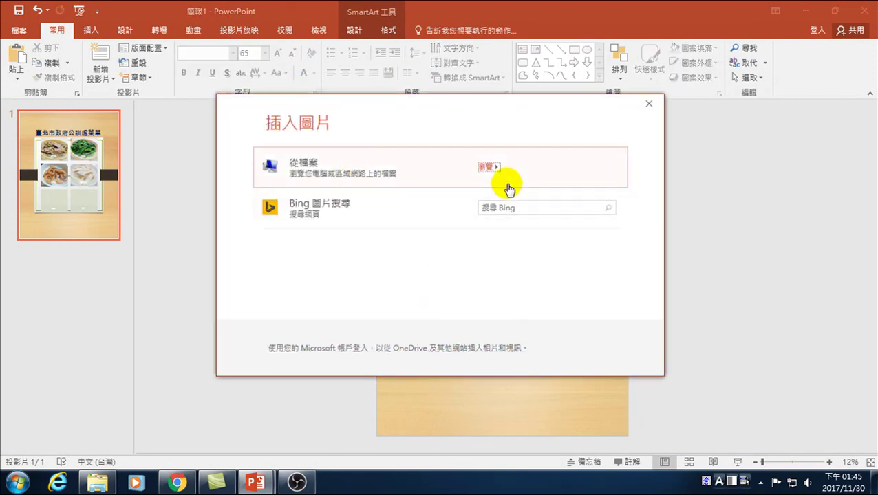
pyautogui.click(504, 207)
pyautogui.write('中')
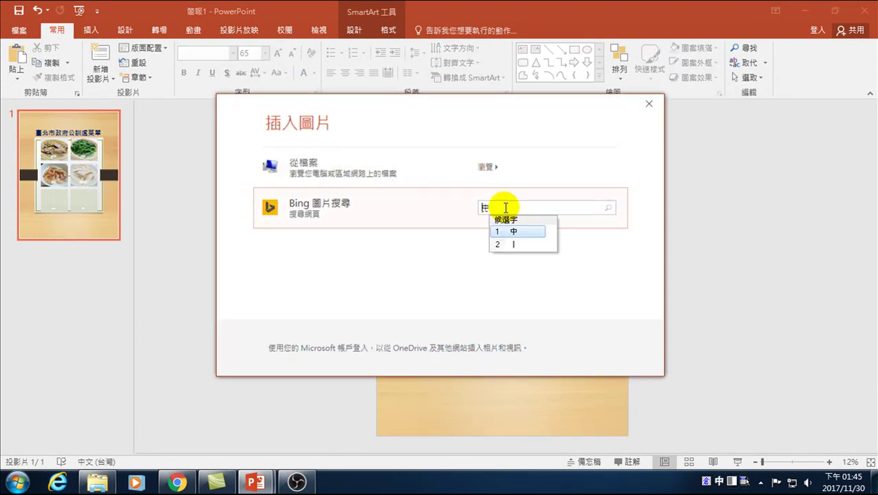
pyautogui.press('space')
pyautogui.press('Return')
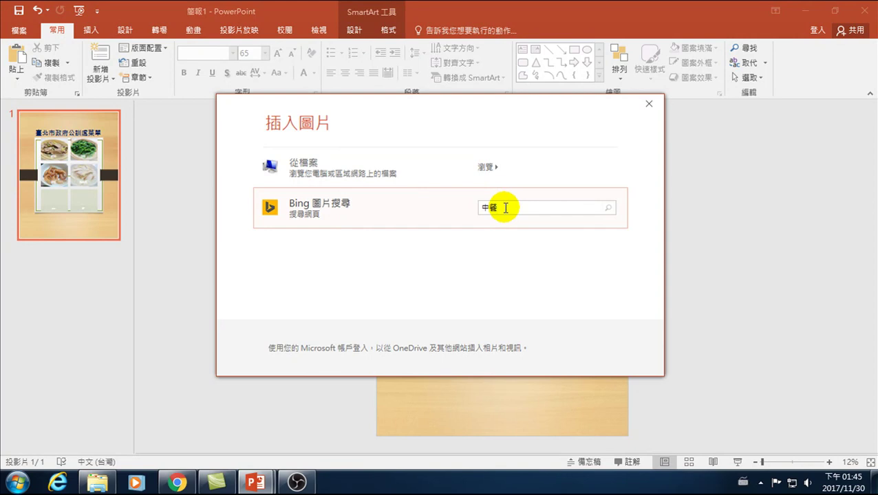
pyautogui.press('Return')
# Insert the yellow pudding photo from the results into the fifth cell
pyautogui.scroll(-2, 413, 199)
pyautogui.scroll(-2, 395, 227)
pyautogui.scroll(-2, 385, 252)
pyautogui.scroll(-2, 385, 253)
pyautogui.scroll(-2, 385, 254)
pyautogui.scroll(-2, 385, 254)
pyautogui.scroll(-2, 386, 258)
pyautogui.scroll(-2, 385, 258)
pyautogui.scroll(-2, 385, 258)
pyautogui.scroll(-2, 385, 258)
pyautogui.scroll(-2, 386, 258)
pyautogui.scroll(-2, 386, 258)
pyautogui.scroll(-2, 399, 256)
pyautogui.scroll(2, 409, 255)
pyautogui.scroll(-2, 419, 254)
pyautogui.scroll(-2, 419, 254)
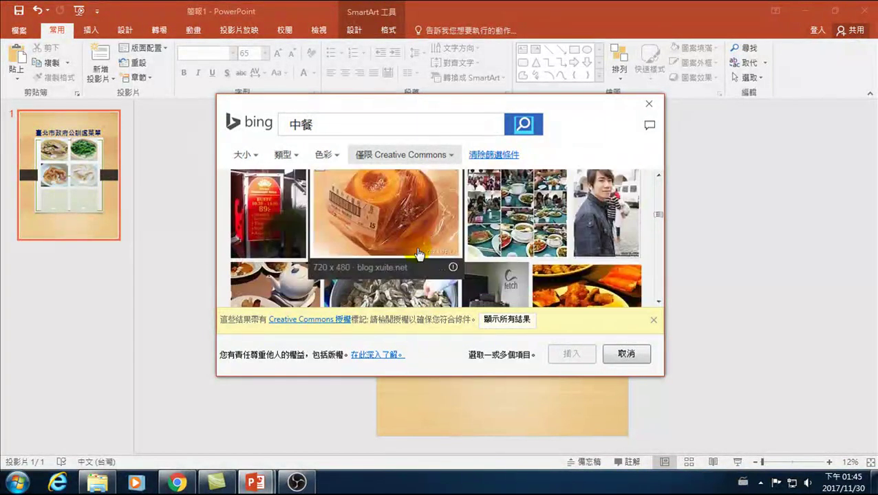
pyautogui.scroll(2, 417, 254)
pyautogui.scroll(1, 409, 254)
pyautogui.scroll(-2, 408, 253)
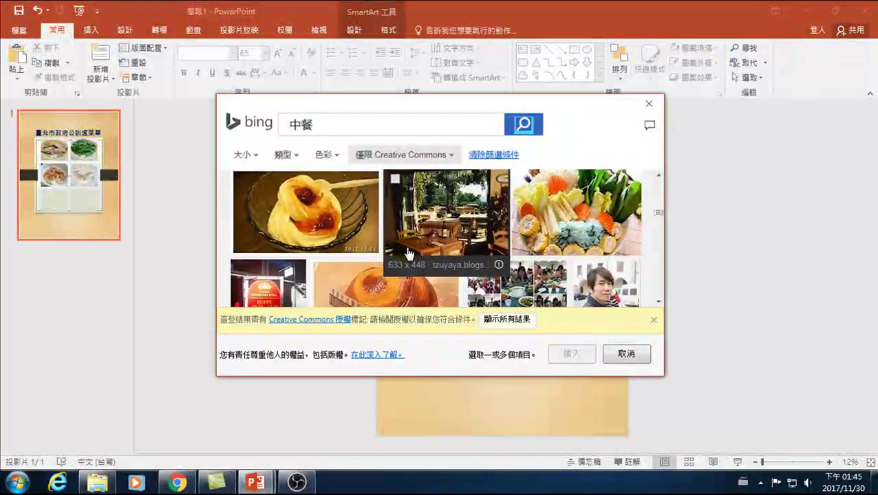
pyautogui.click(248, 179)
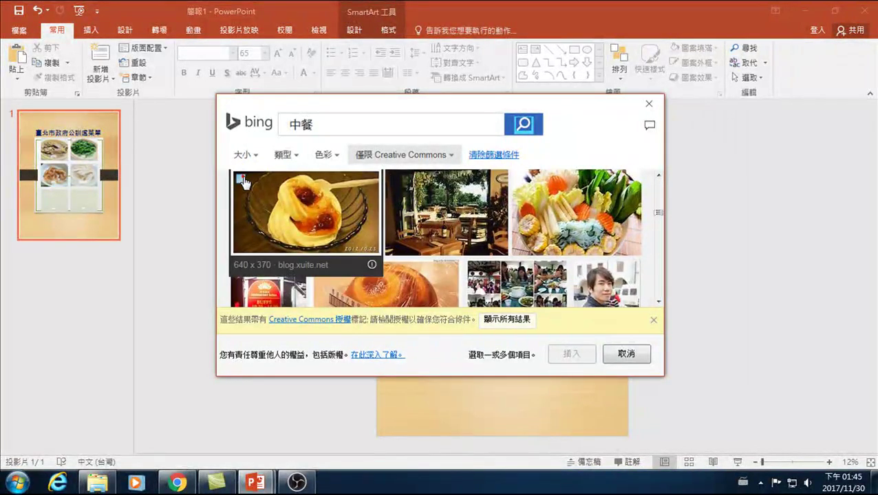
pyautogui.click(566, 353)
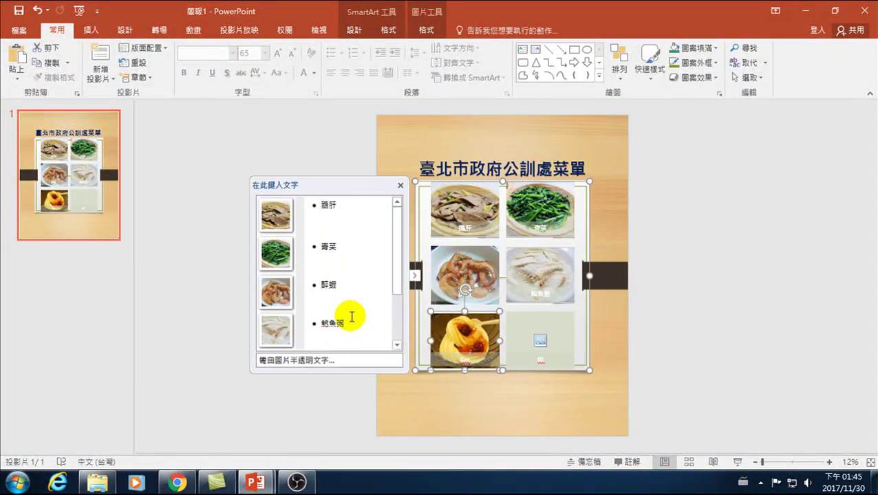
pyautogui.moveTo(402, 275); pyautogui.dragTo(398, 333)
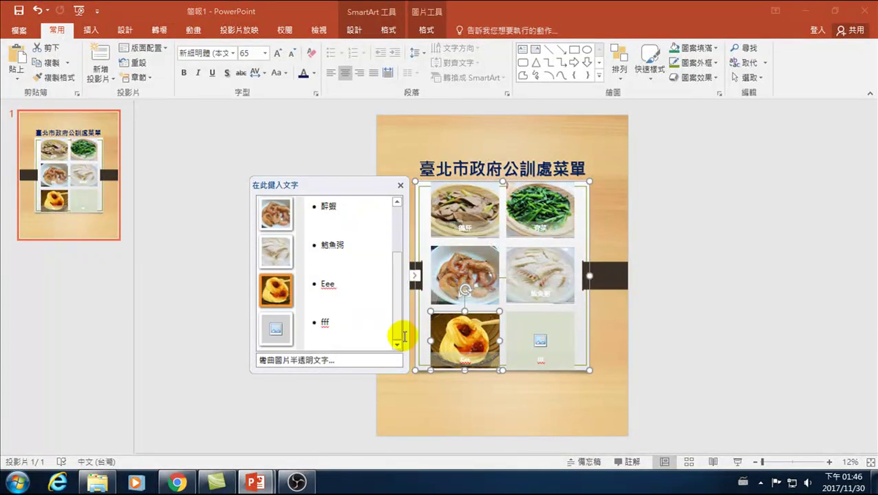
# Run a web image search for 中餐 from the sixth cell's picture icon
pyautogui.click(541, 343)
pyautogui.click(524, 209)
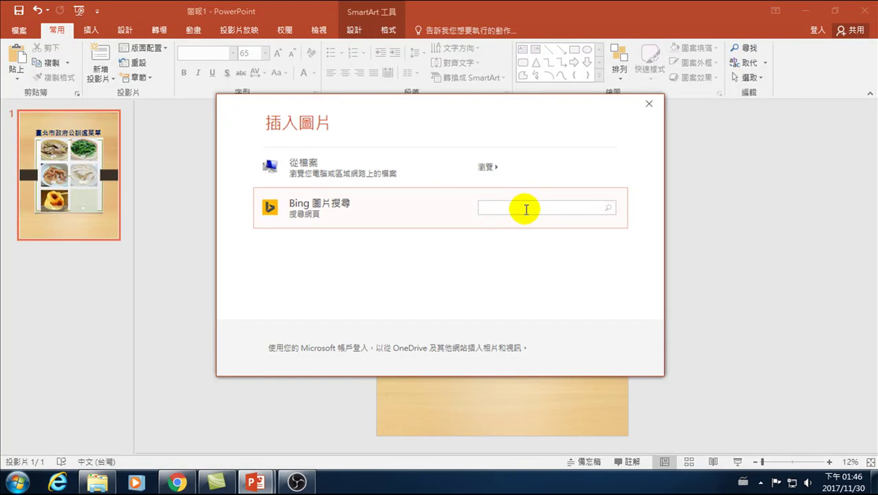
pyautogui.write('中餐')
pyautogui.press('Return')
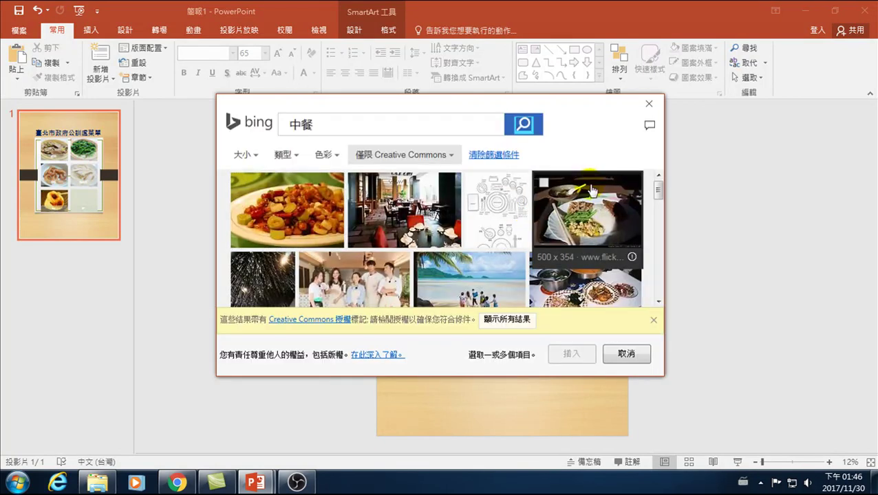
# Insert the noodle-bowl photo from the results into the sixth cell and deselect the grid
pyautogui.scroll(-3, 620, 214)
pyautogui.scroll(-3, 640, 213)
pyautogui.scroll(-3, 647, 213)
pyautogui.scroll(-3, 657, 200)
pyautogui.scroll(-3, 659, 212)
pyautogui.scroll(-5, 663, 221)
pyautogui.scroll(-5, 663, 222)
pyautogui.scroll(-5, 663, 221)
pyautogui.scroll(-5, 663, 221)
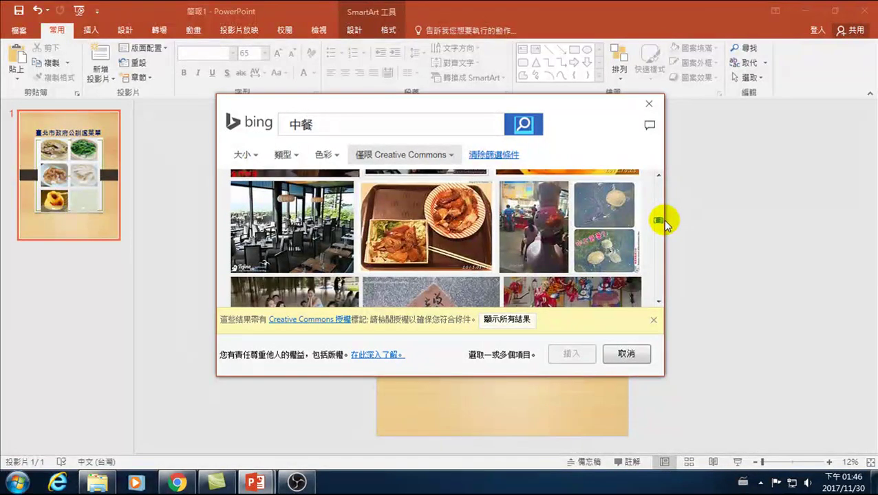
pyautogui.scroll(-3, 663, 221)
pyautogui.scroll(-3, 661, 223)
pyautogui.scroll(-3, 659, 224)
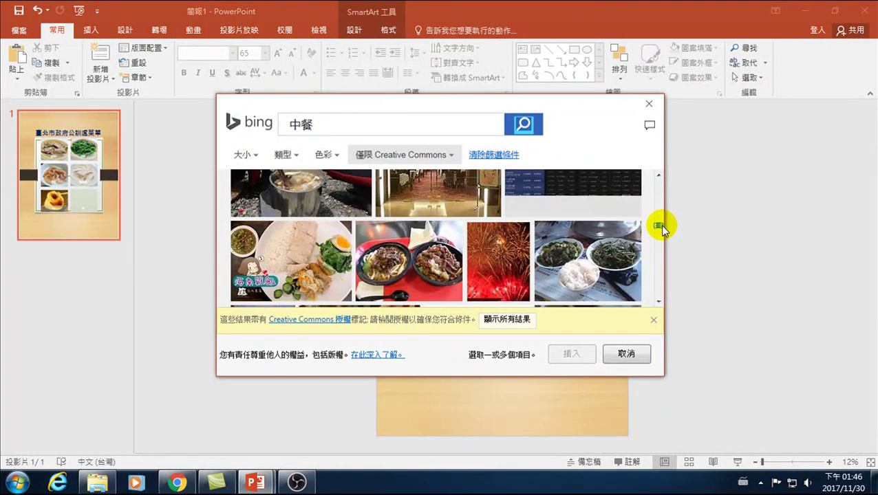
pyautogui.scroll(-3, 660, 225)
pyautogui.scroll(-3, 660, 225)
pyautogui.scroll(-3, 659, 228)
pyautogui.scroll(-3, 659, 234)
pyautogui.scroll(-3, 659, 237)
pyautogui.scroll(-3, 659, 240)
pyautogui.scroll(-3, 658, 245)
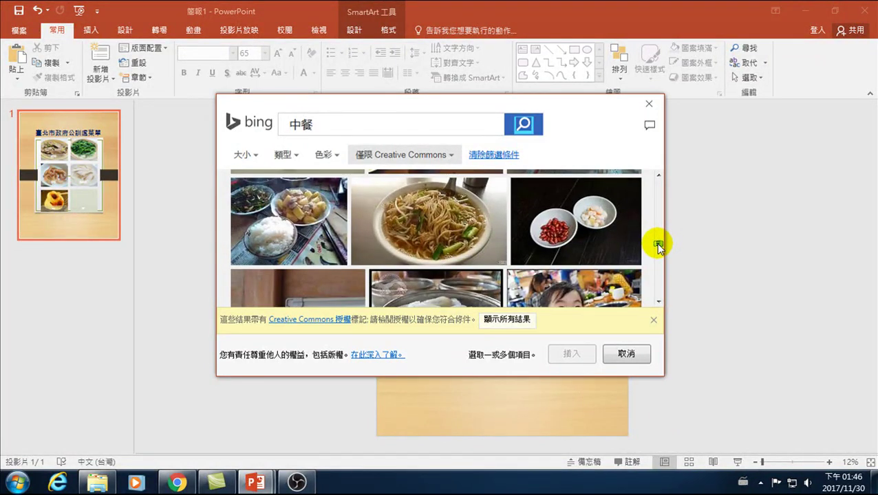
pyautogui.click(363, 188)
pyautogui.click(589, 356)
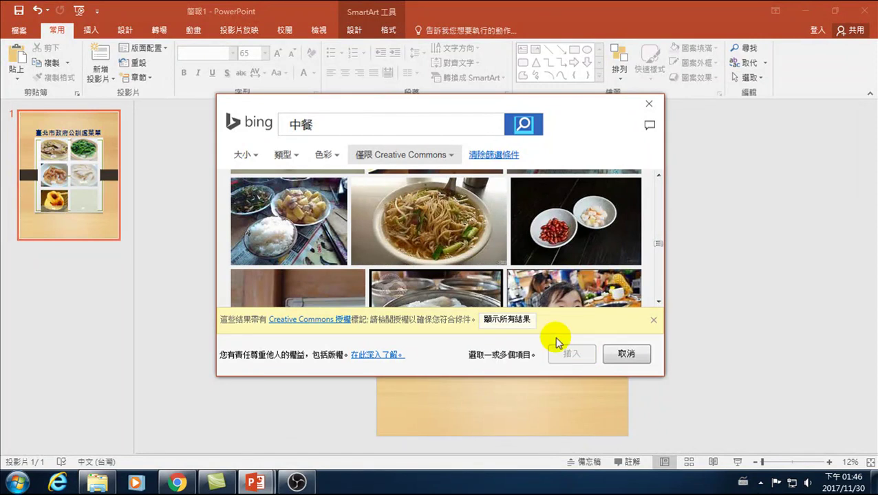
pyautogui.click(672, 304)
# Replace the Eee caption with 甜點 in the SmartArt text pane
pyautogui.click(505, 277)
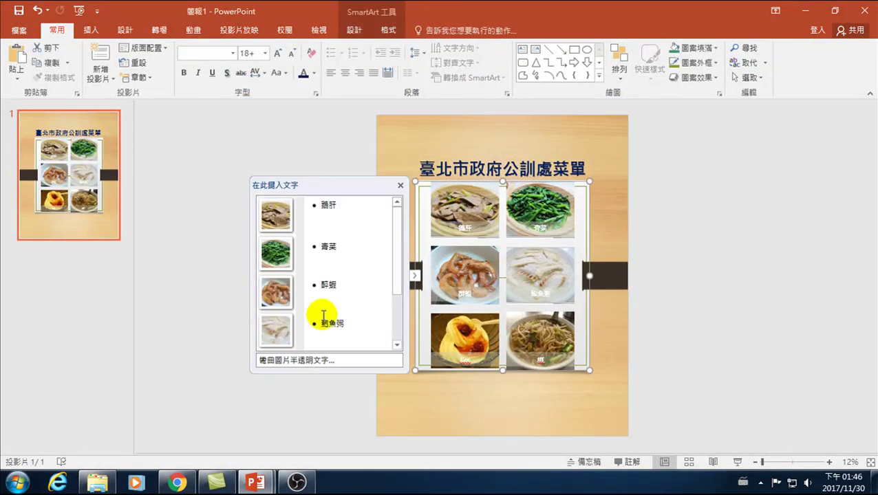
pyautogui.moveTo(394, 273); pyautogui.dragTo(397, 334)
pyautogui.click(339, 297)
pyautogui.doubleClick(333, 293)
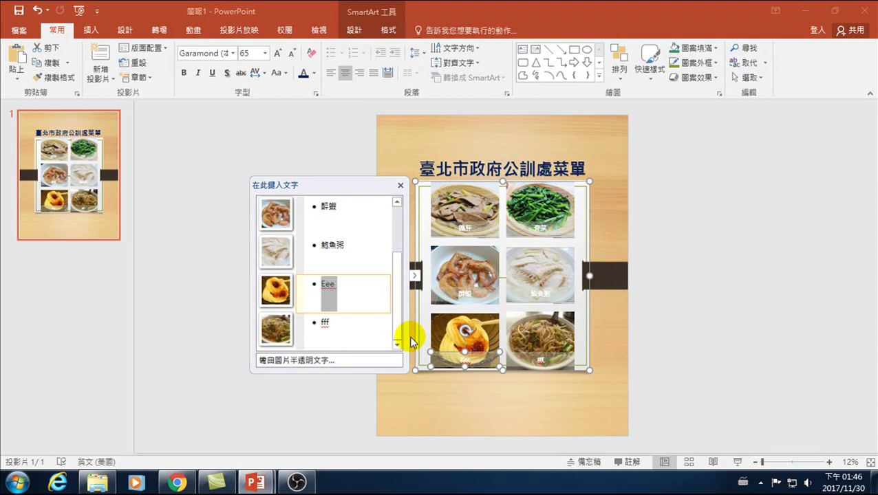
pyautogui.press('BackSpace')
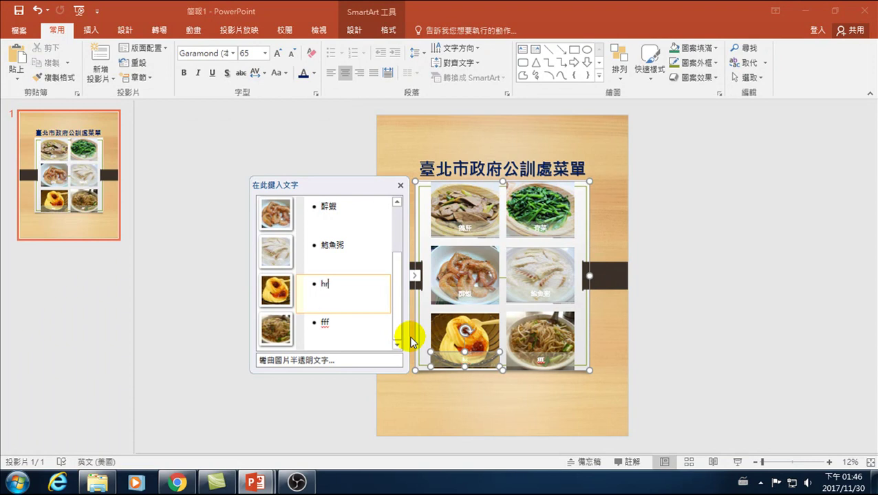
pyautogui.hotkey('alt', 'shift')
pyautogui.write('甜')
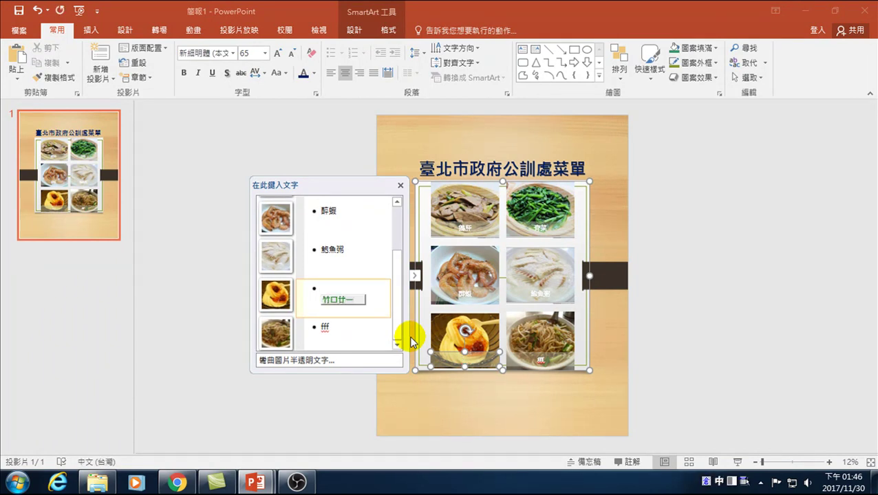
pyautogui.hotkey('shift', '2')
pyautogui.press('Escape')
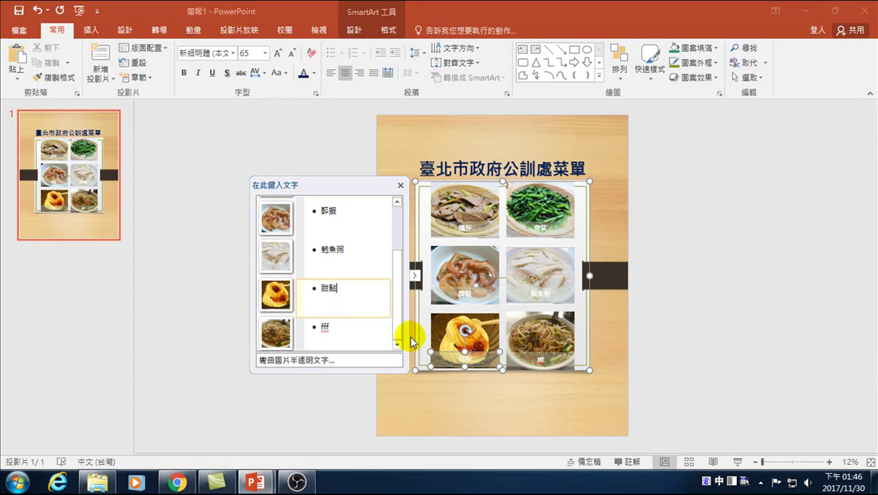
# Replace the fff caption with 副食 and deselect the grid
pyautogui.doubleClick(354, 328)
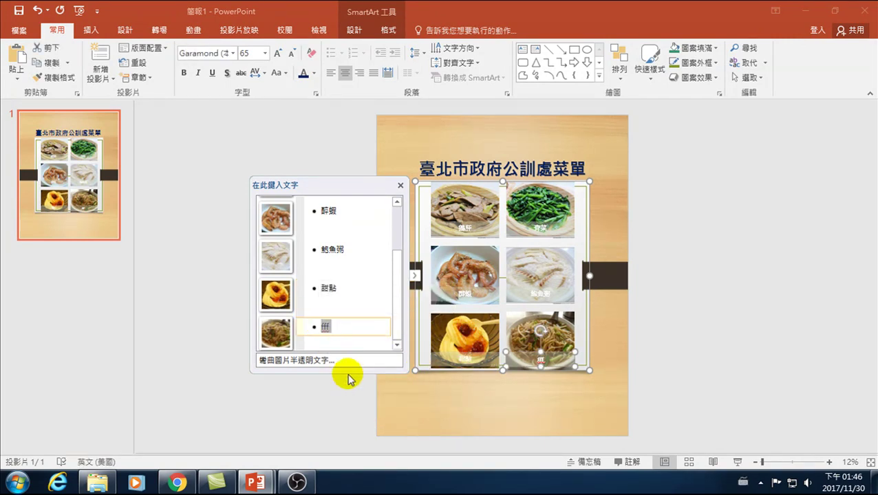
pyautogui.write('mwl')
pyautogui.press('BackSpace')
pyautogui.press('BackSpace')
pyautogui.press('BackSpace')
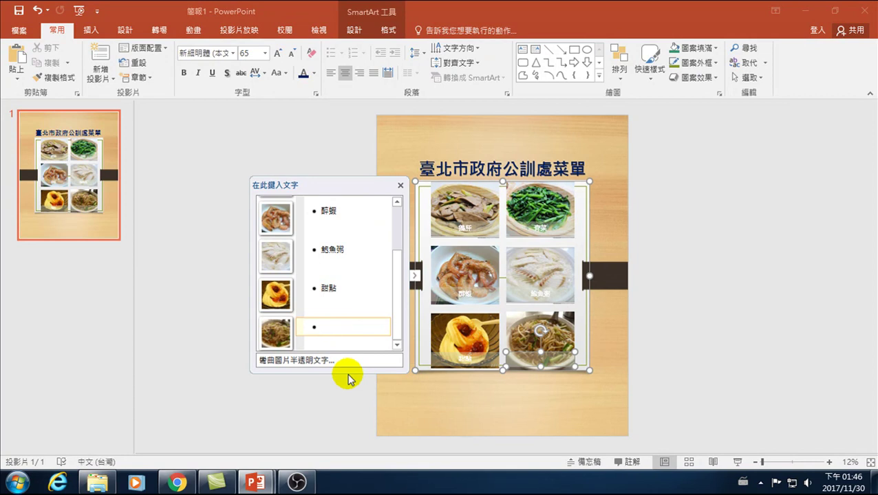
pyautogui.write('副食')
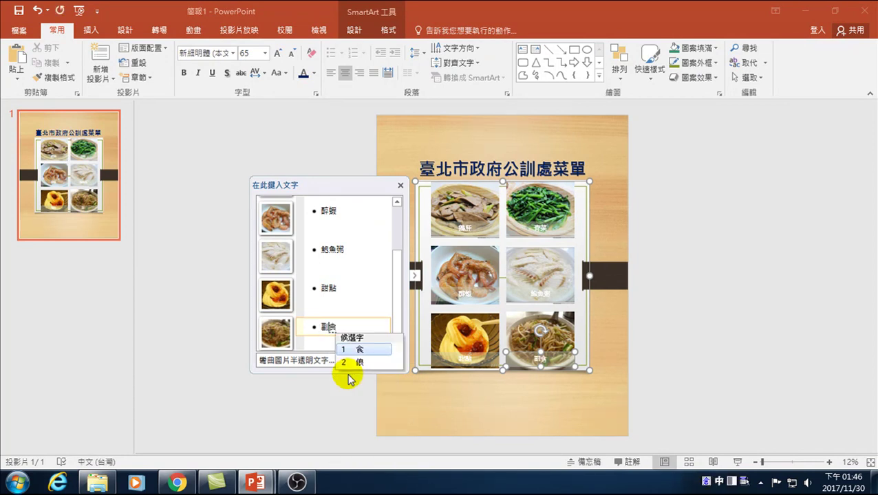
pyautogui.press('Return')
pyautogui.click(775, 272)
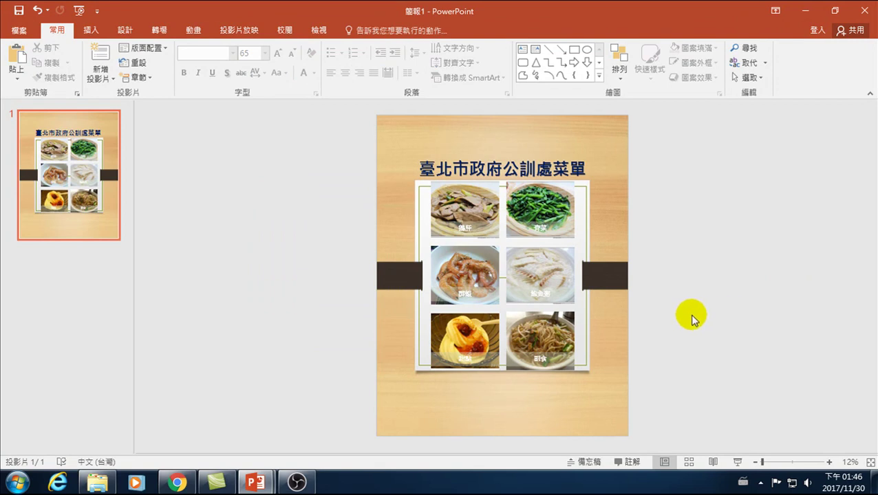
# Nudge the whole six-photo SmartArt grid slightly downward on the poster
pyautogui.click(497, 201)
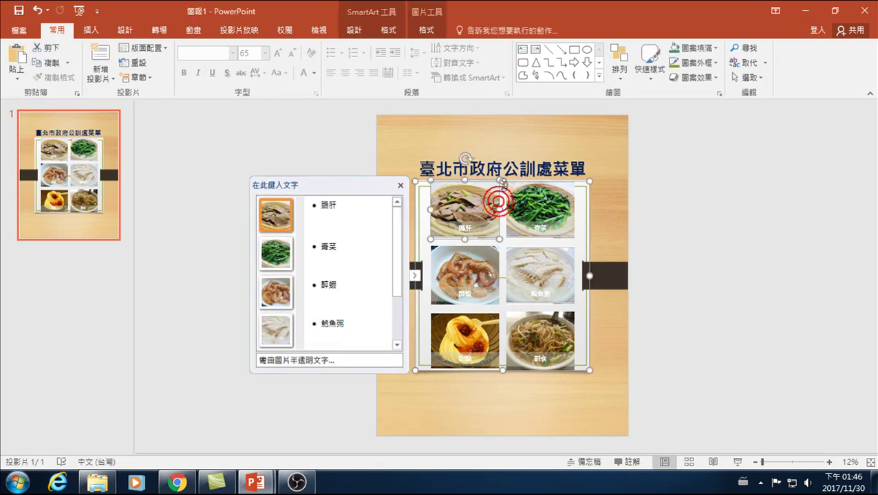
pyautogui.click(502, 181)
pyautogui.moveTo(502, 182); pyautogui.dragTo(505, 192)
pyautogui.moveTo(502, 362); pyautogui.dragTo(502, 365)
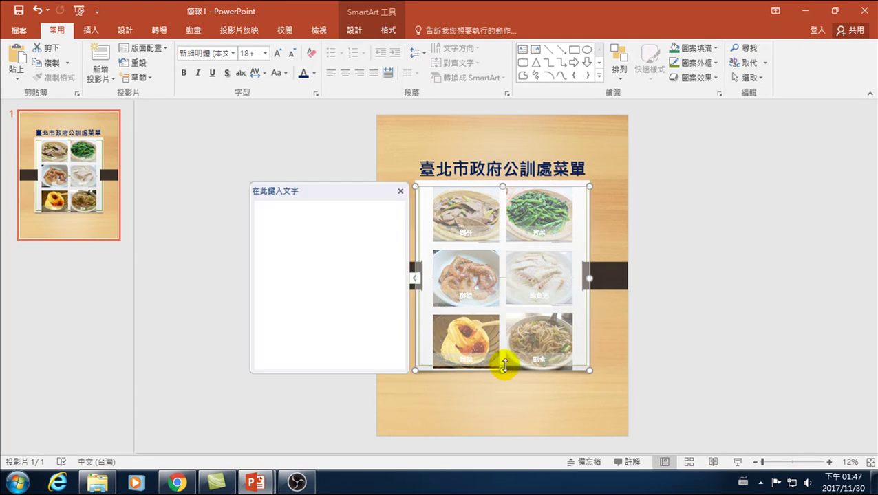
pyautogui.click(675, 342)
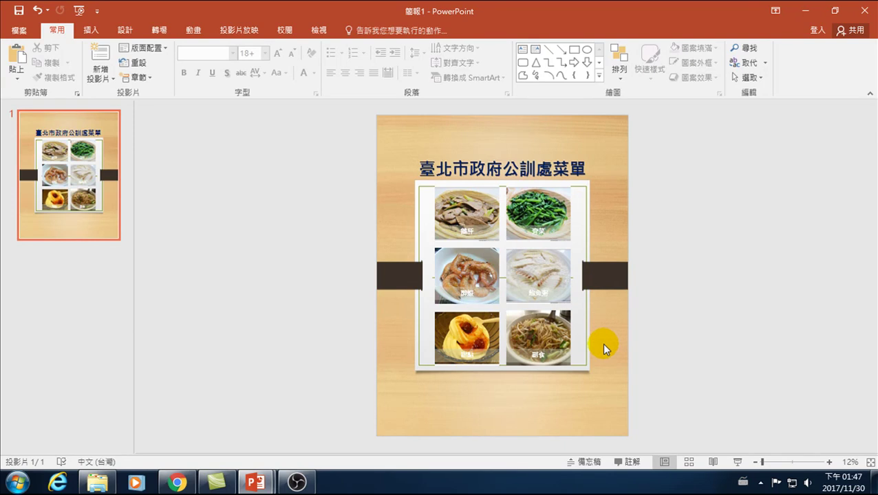
pyautogui.click(504, 245)
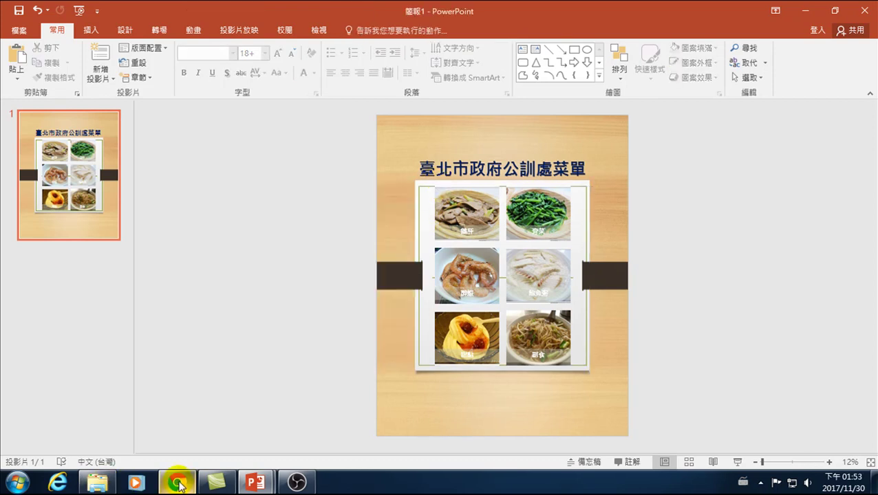
# Open a new Chrome window from the taskbar jump list and focus the Google search box
pyautogui.click(177, 483)
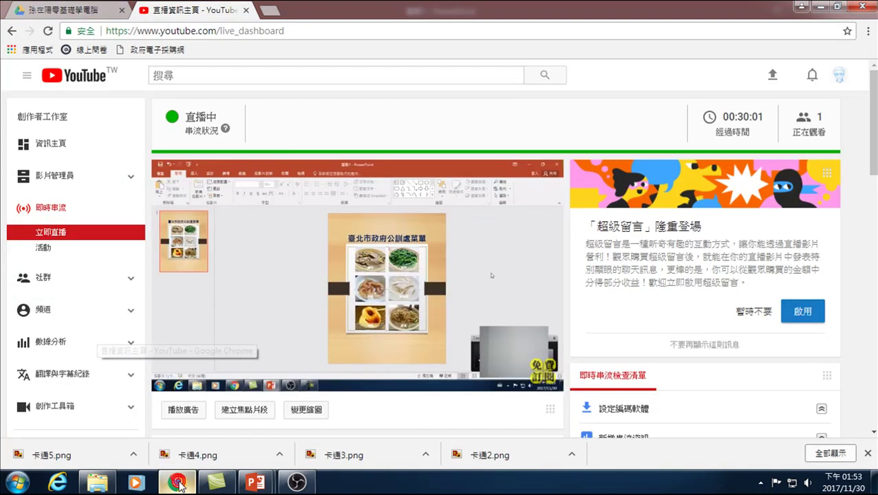
pyautogui.rightClick(178, 483)
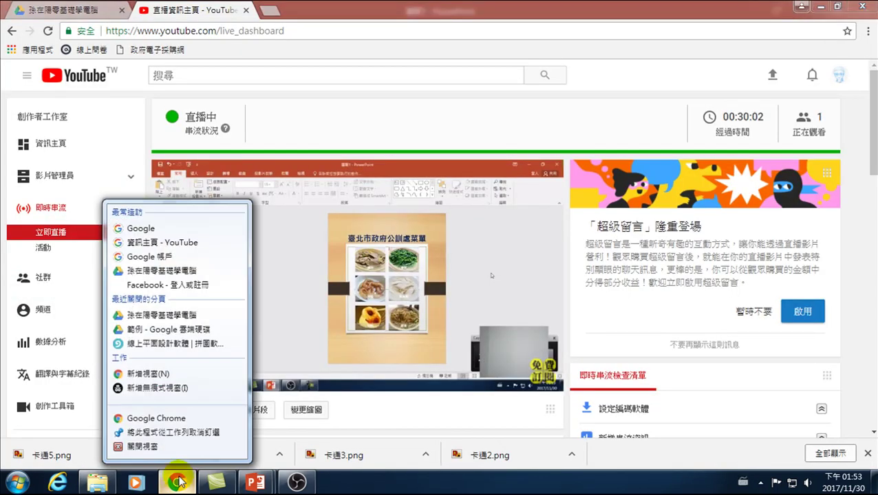
pyautogui.click(155, 418)
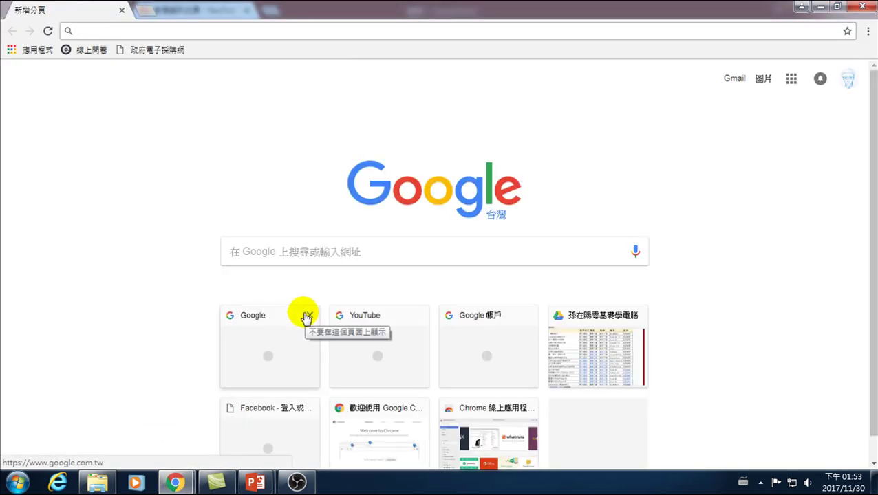
pyautogui.click(291, 244)
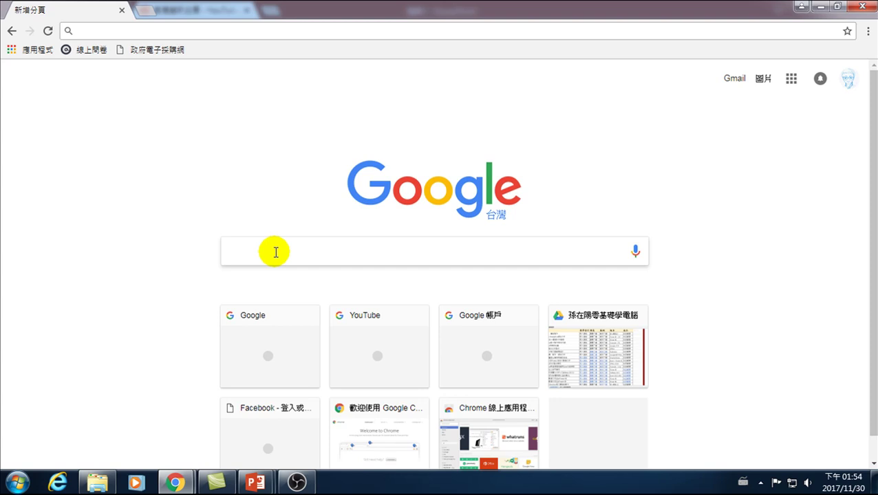
pyautogui.click(268, 249)
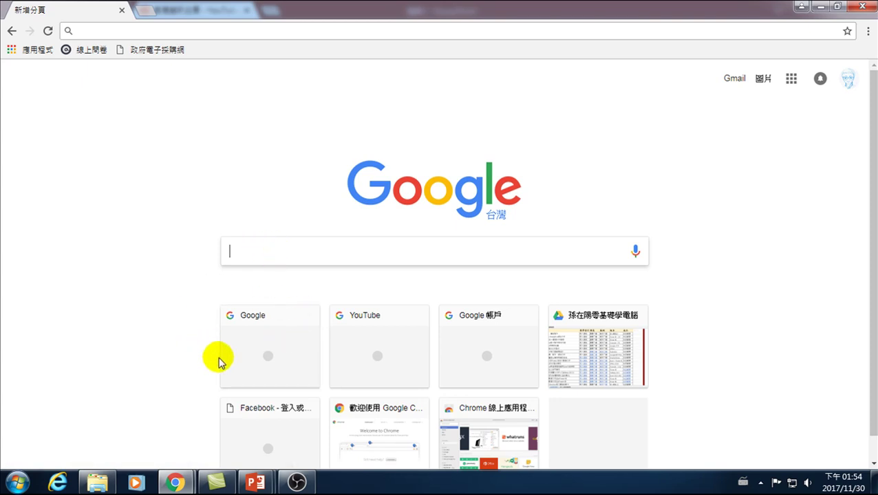
pyautogui.moveTo(237, 358)
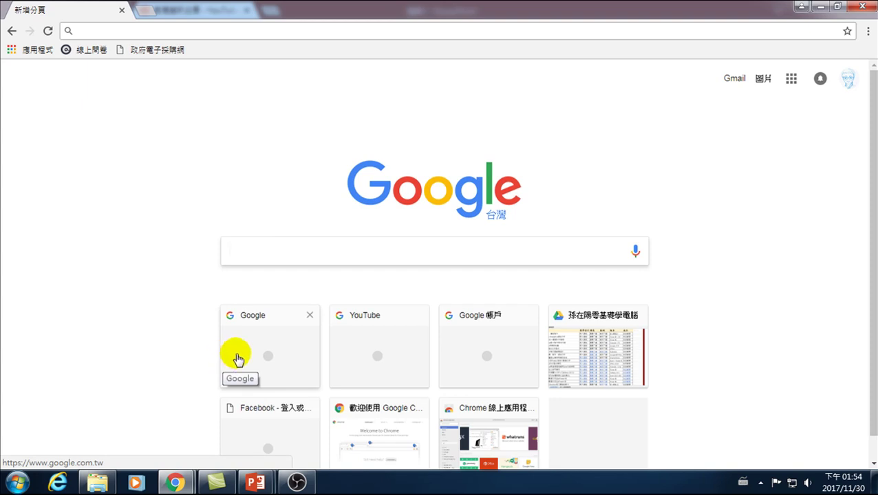
# Search Google for 'creative commons' and open the 台灣創用CC計畫 homepage at creativecommons.tw
pyautogui.write('create')
pyautogui.press('BackSpace')
pyautogui.write('ive com')
pyautogui.press('Down')
pyautogui.press('Return')
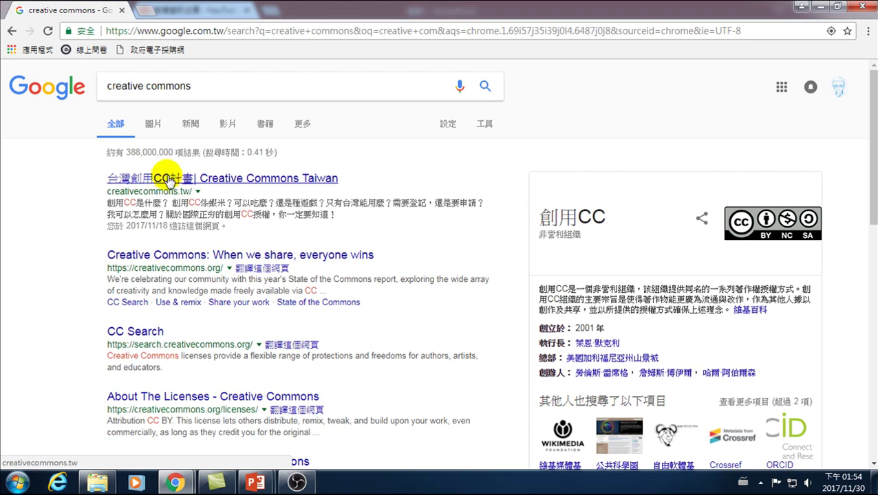
pyautogui.click(172, 182)
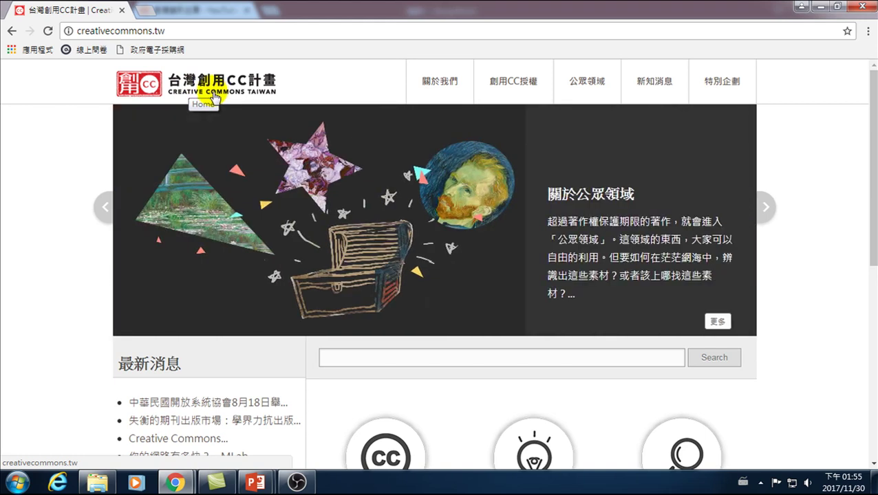
pyautogui.scroll(-2, 256, 158)
pyautogui.scroll(-3, 275, 276)
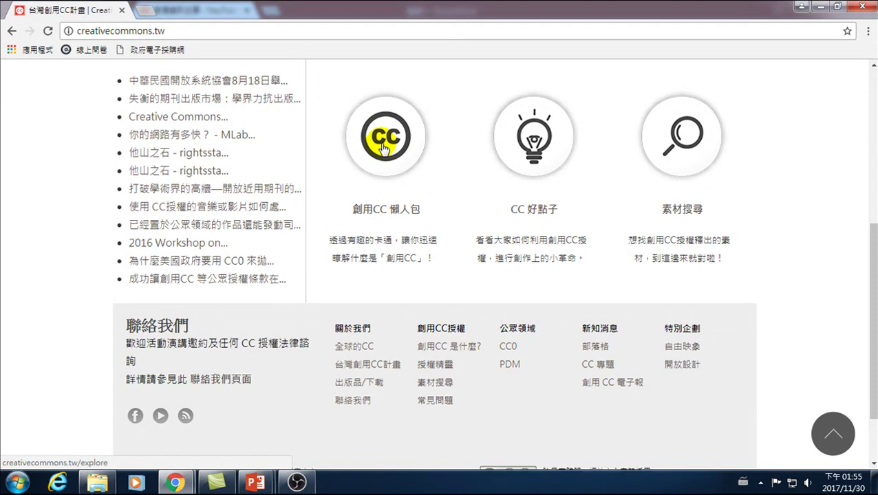
# Open the 創用CC是什麼？ page and highlight the 姓名標示 and 非商業性 card headings
pyautogui.click(383, 148)
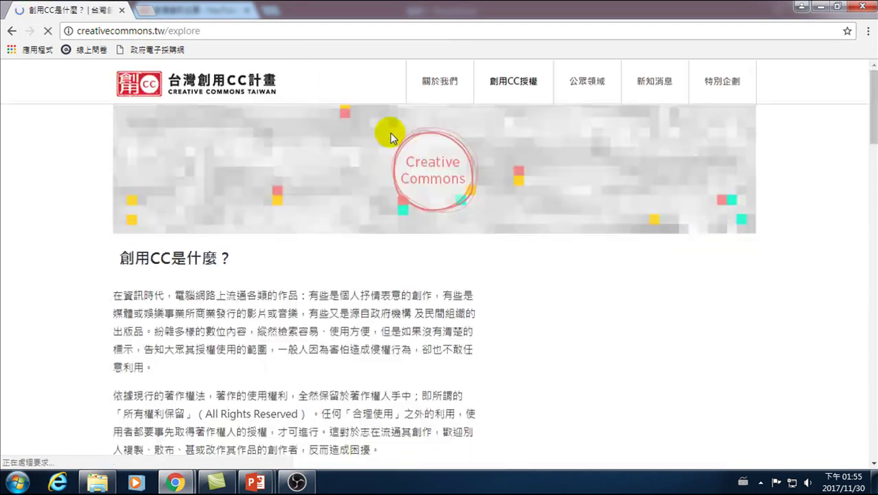
pyautogui.scroll(-2, 263, 264)
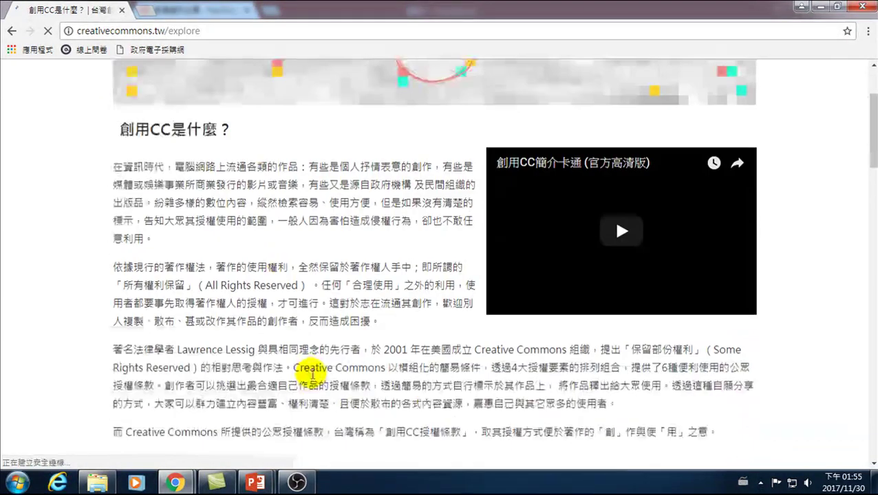
pyautogui.scroll(-5, 317, 375)
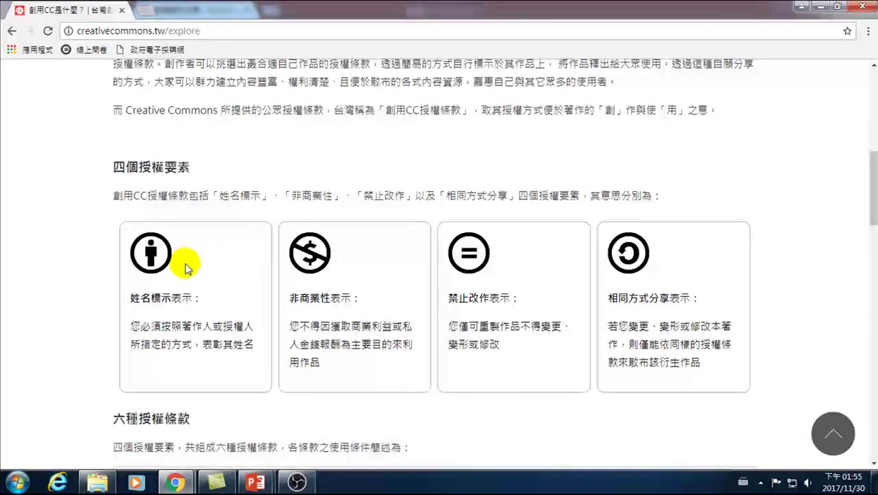
pyautogui.moveTo(130, 298); pyautogui.dragTo(202, 298)
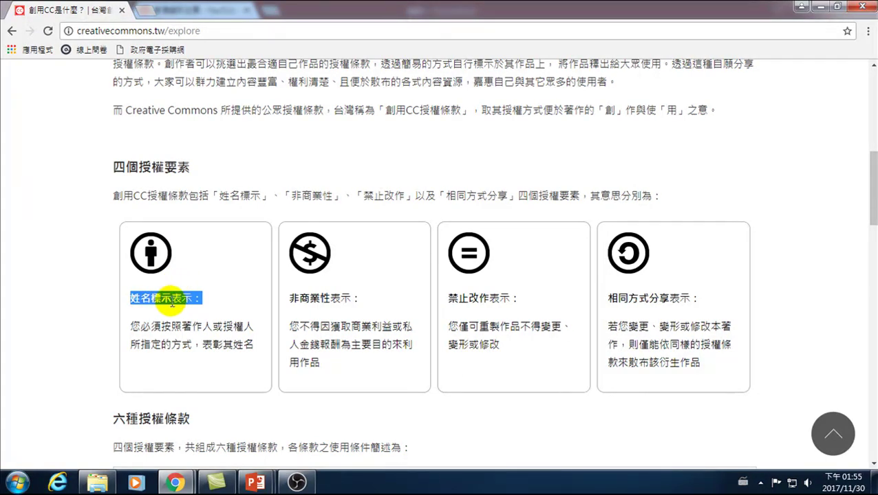
pyautogui.moveTo(289, 298); pyautogui.dragTo(357, 301)
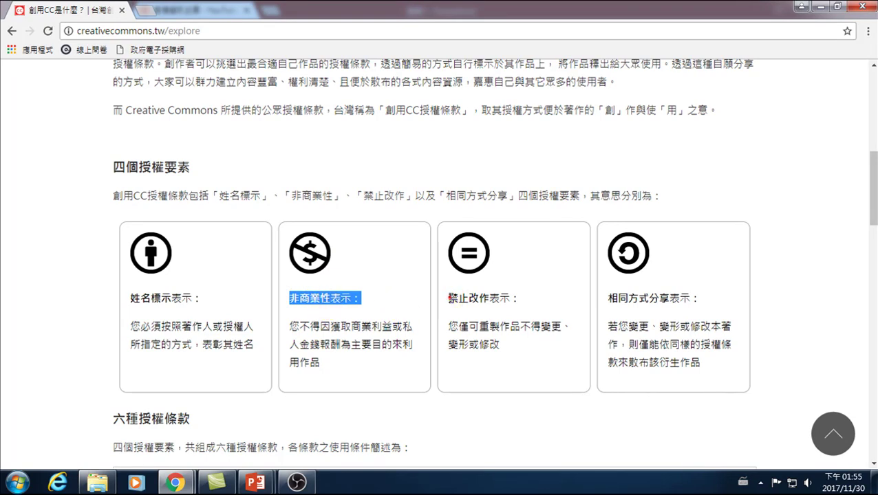
# Highlight 禁止改作表示, then scroll to the licence types and highlight 禁止改作 in 姓名標示-禁止改作
pyautogui.moveTo(448, 298); pyautogui.dragTo(508, 298)
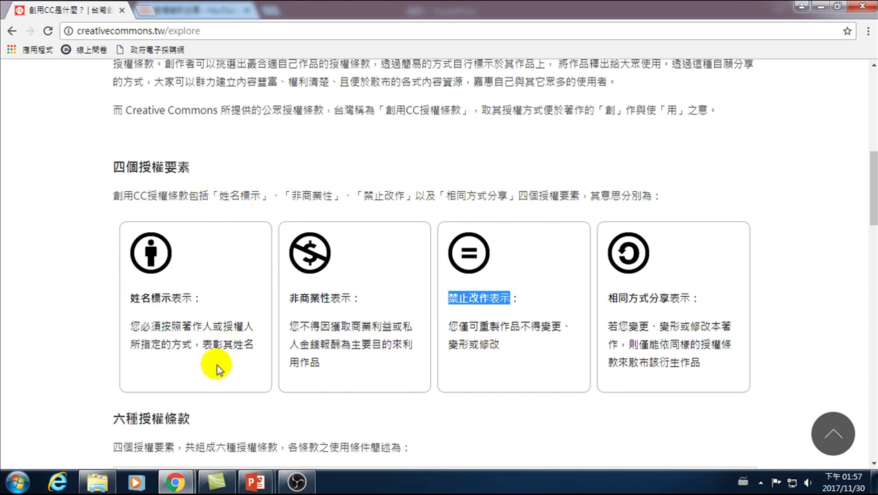
pyautogui.scroll(-1, 215, 363)
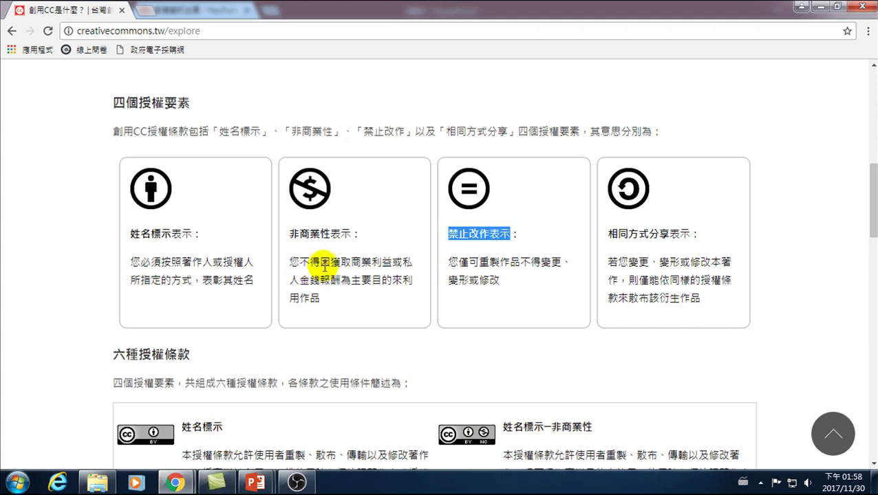
pyautogui.scroll(2, 324, 268)
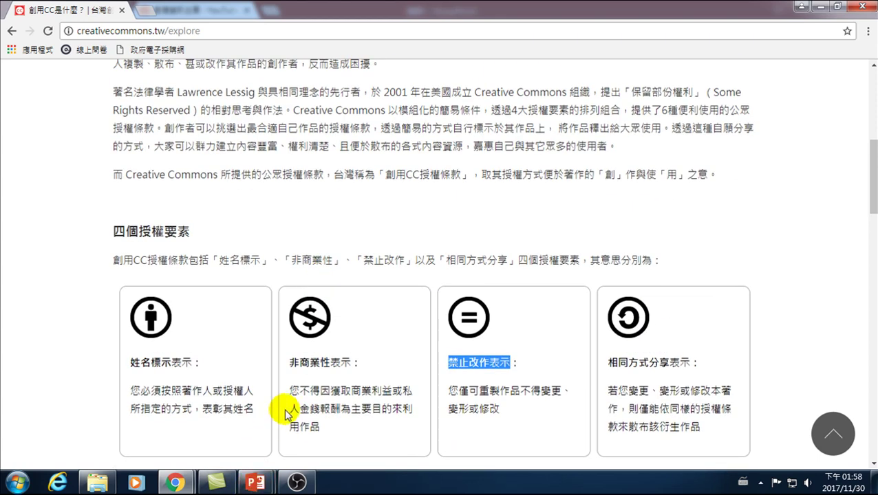
pyautogui.scroll(3, 294, 362)
pyautogui.scroll(-2, 294, 333)
pyautogui.scroll(-3, 294, 329)
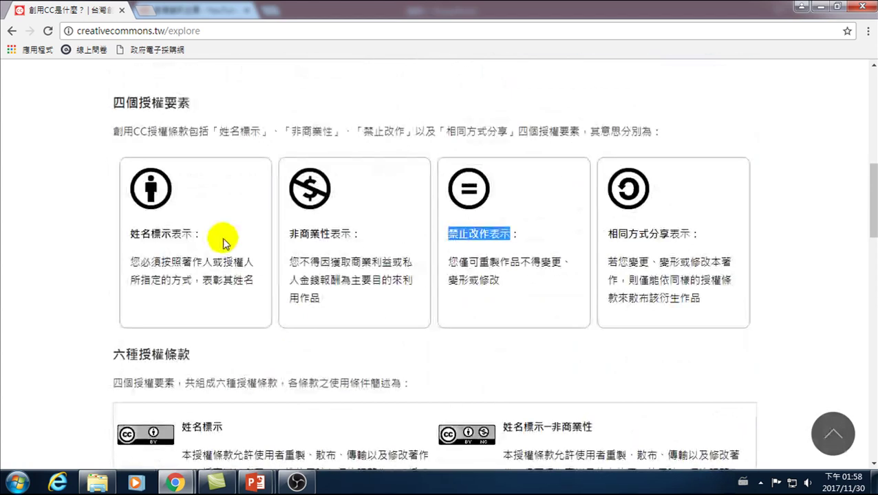
pyautogui.scroll(-3, 221, 268)
pyautogui.scroll(1, 248, 224)
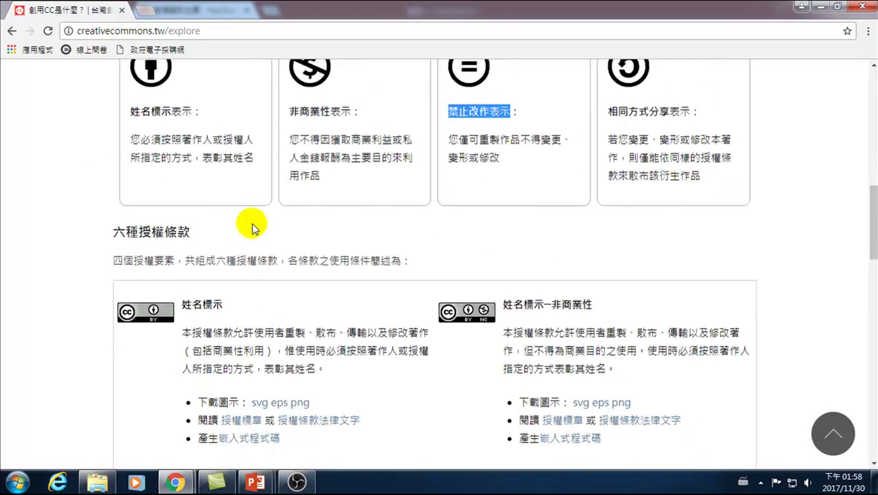
pyautogui.scroll(-5, 255, 230)
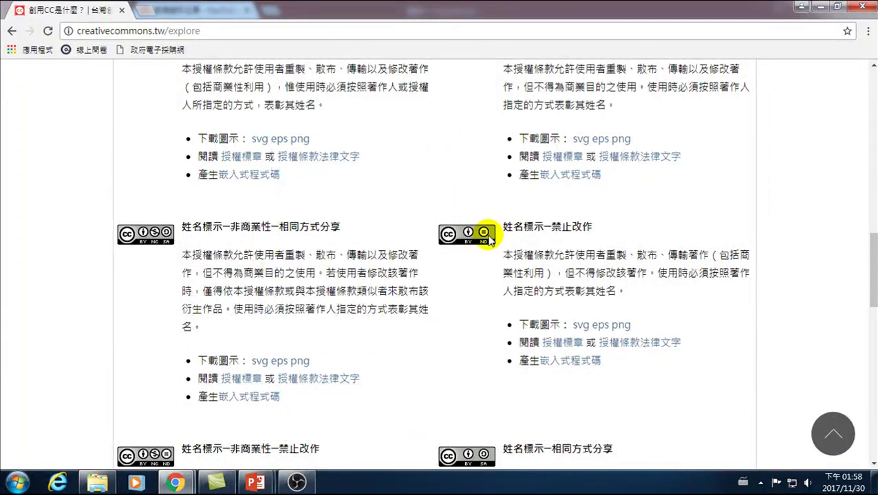
pyautogui.click(506, 225)
pyautogui.moveTo(507, 226); pyautogui.dragTo(604, 234)
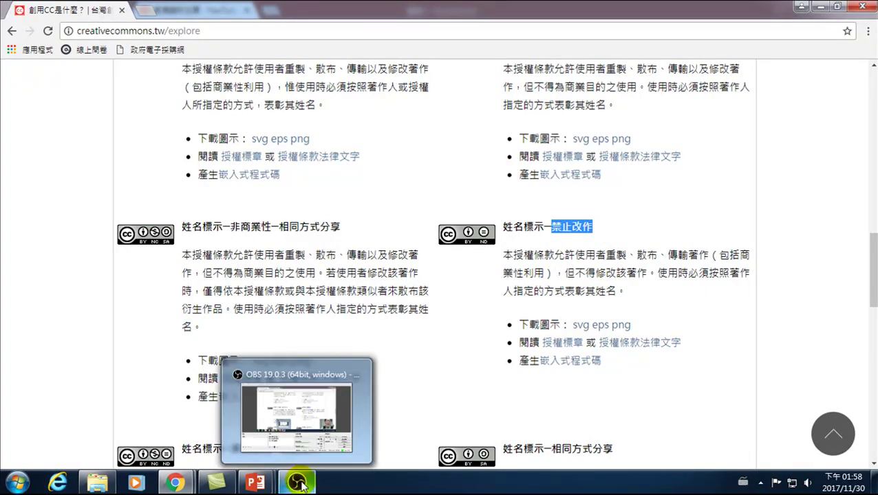
# Go to Google and run an image search for the public figure's name
pyautogui.moveTo(255, 483)
pyautogui.click(254, 29)
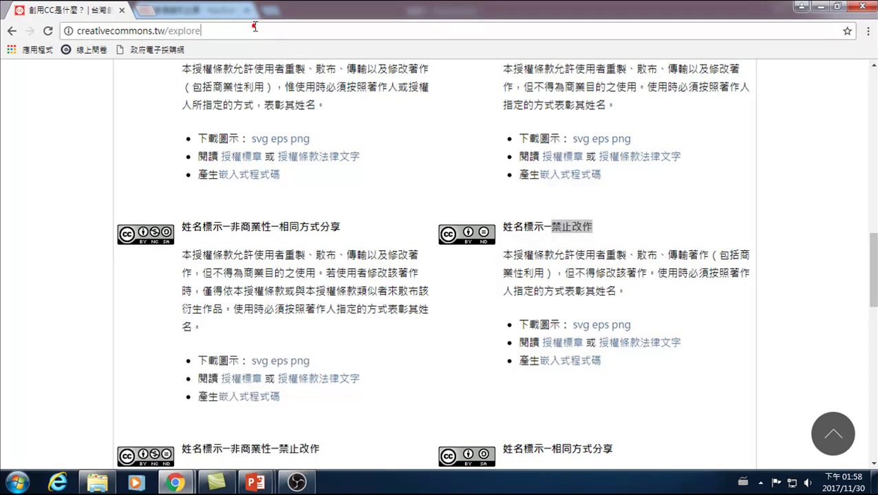
pyautogui.write('goo')
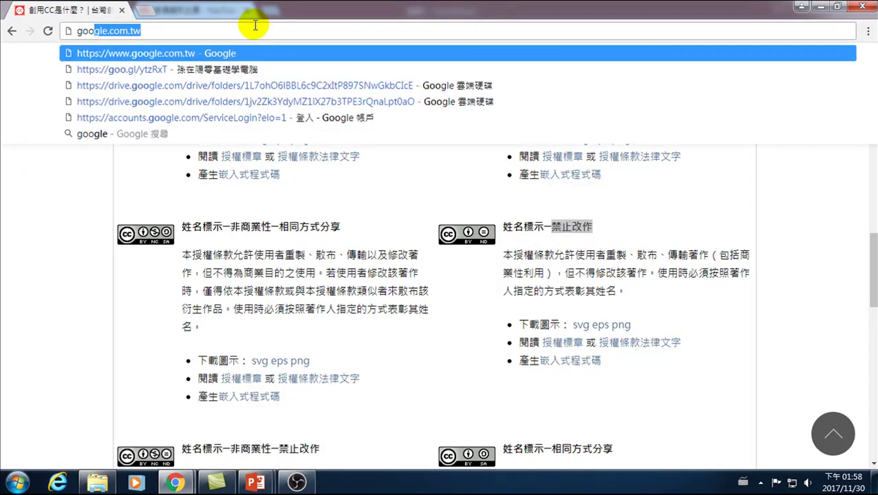
pyautogui.press('Return')
pyautogui.write('ba')
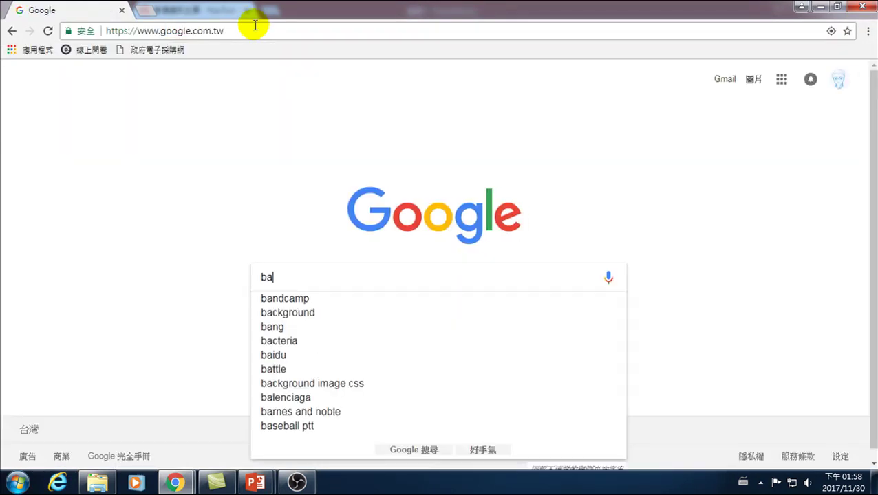
pyautogui.write('文')
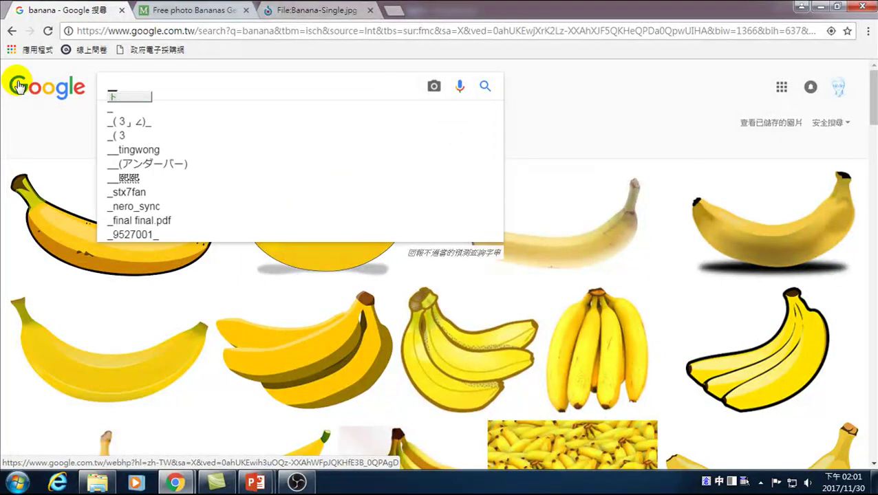
pyautogui.press('BackSpace')
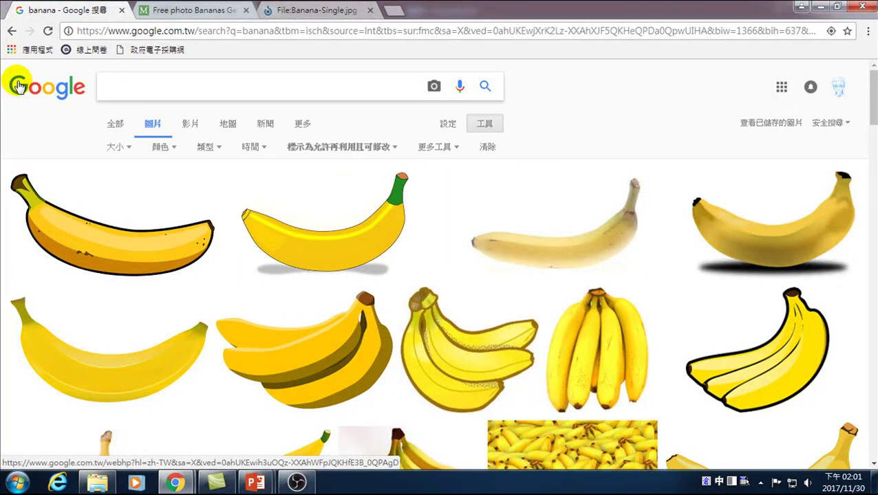
pyautogui.write('_')
pyautogui.write('柯')
pyautogui.write('文')
pyautogui.write('哲')
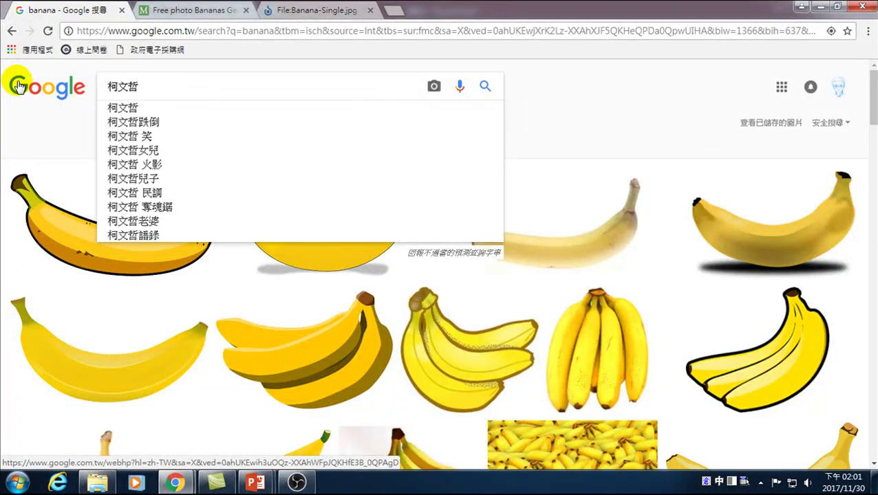
pyautogui.press('Return')
# Filter usage rights to 標示為允許再利用且可修改 and preview the first photo
pyautogui.click(358, 148)
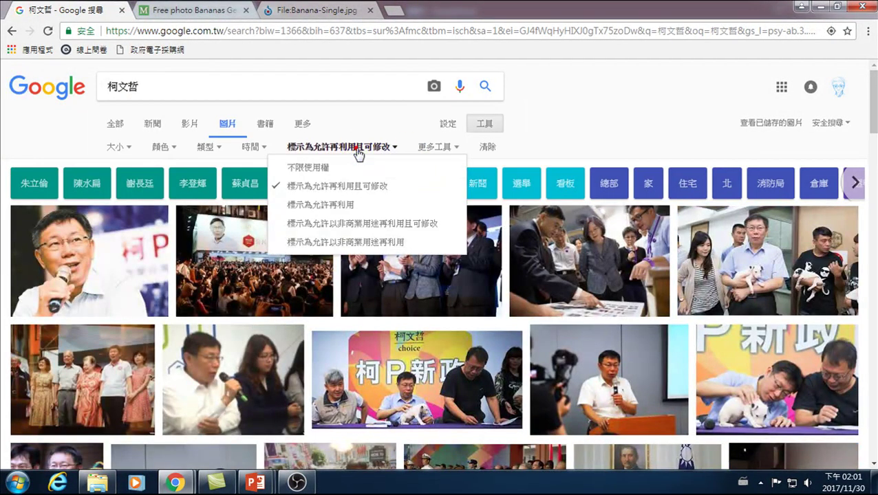
pyautogui.click(316, 169)
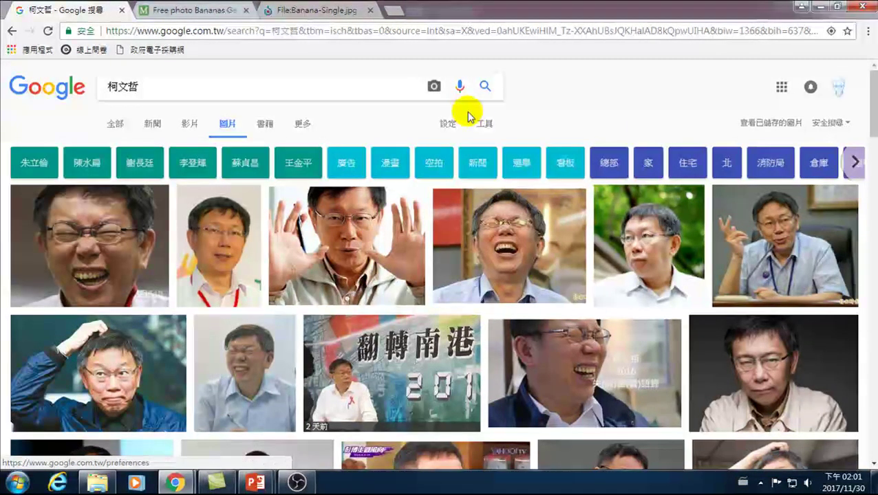
pyautogui.click(487, 125)
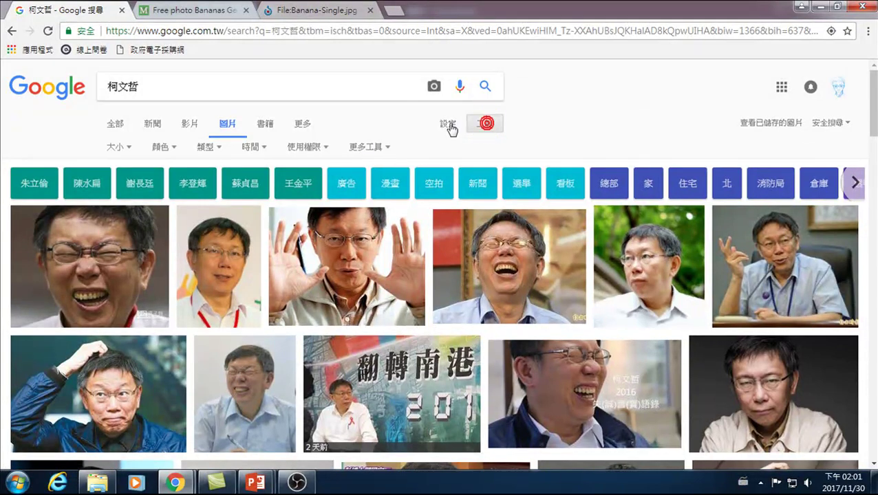
pyautogui.click(307, 147)
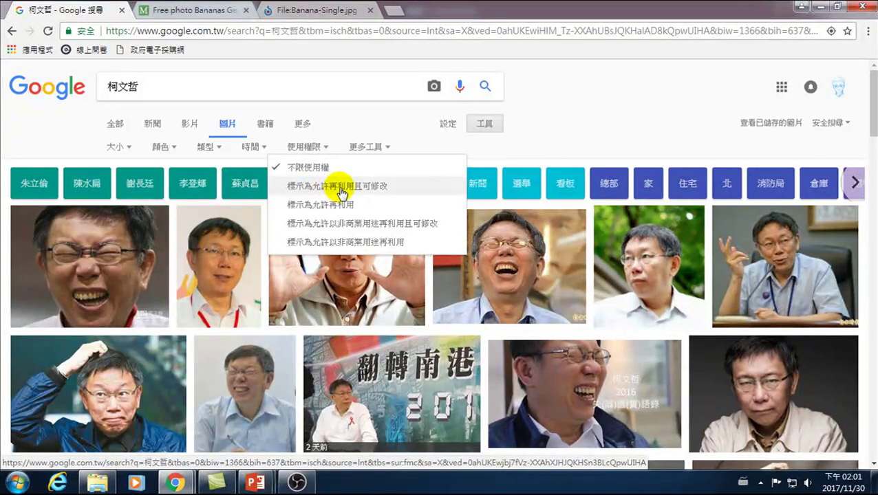
pyautogui.click(325, 186)
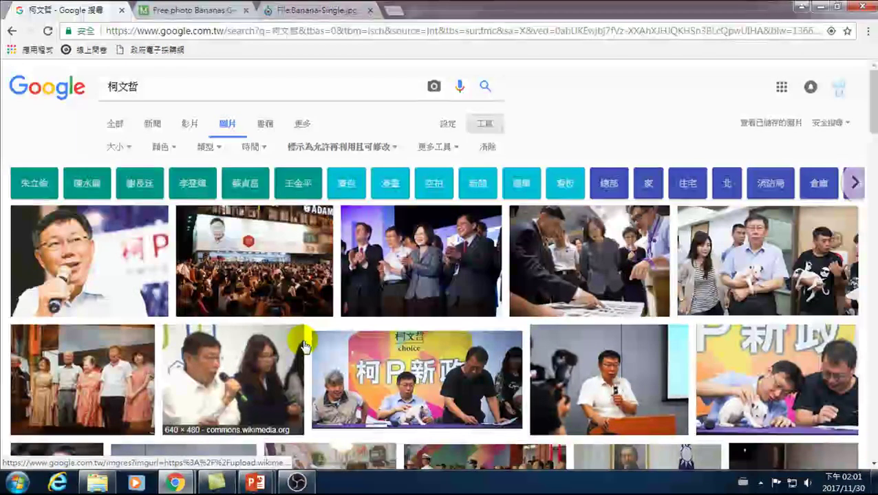
pyautogui.click(99, 264)
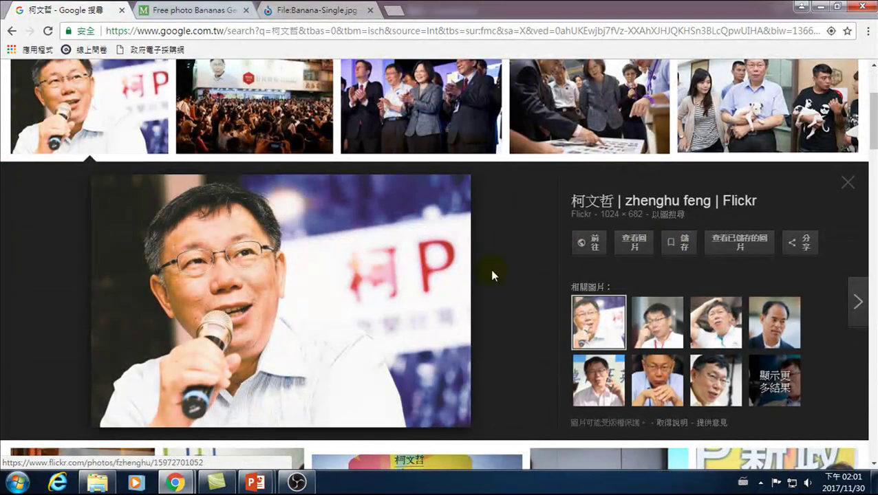
# Open the microphone speaker photo's Flickr source page from the Google Images results
pyautogui.click(595, 243)
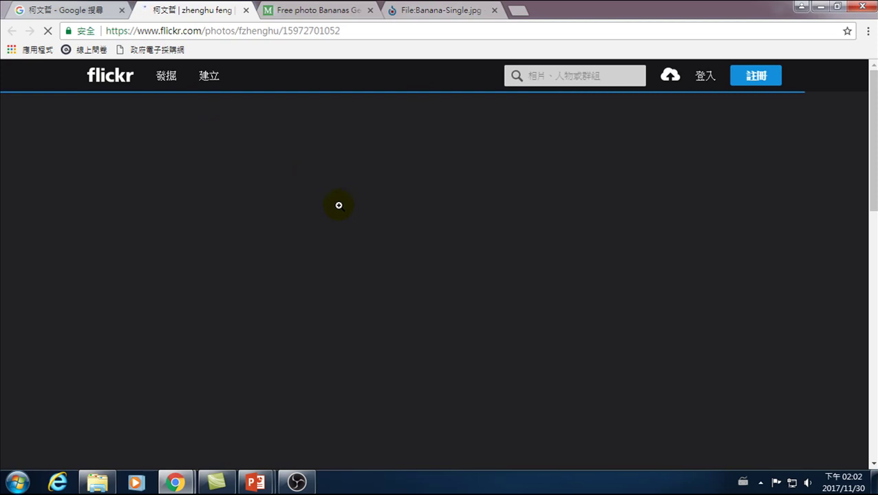
pyautogui.hotkey('ctrl', 'shift', 'Tab')
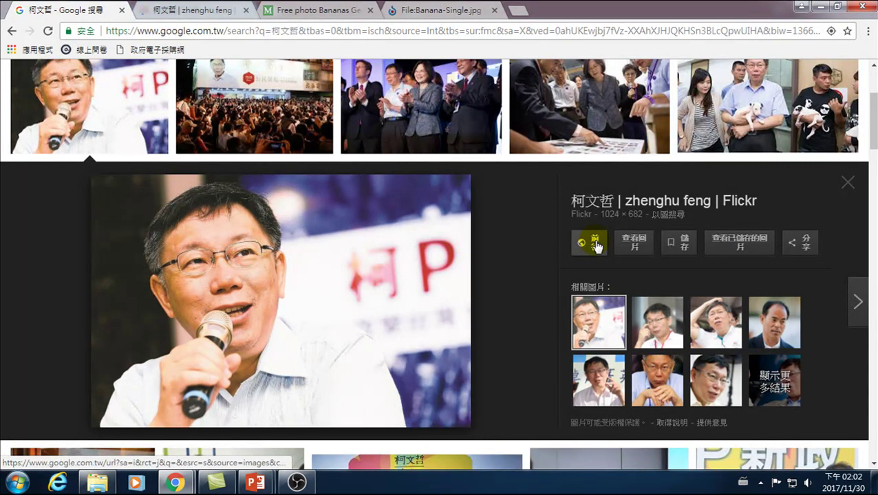
pyautogui.click(201, 10)
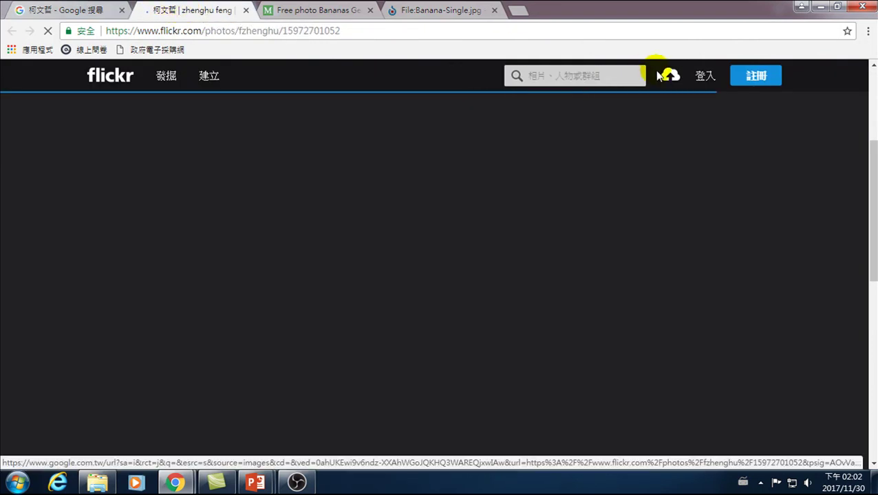
# Paste the Flickr photo address into a new tab and trim it down to flickr.com
pyautogui.click(194, 31)
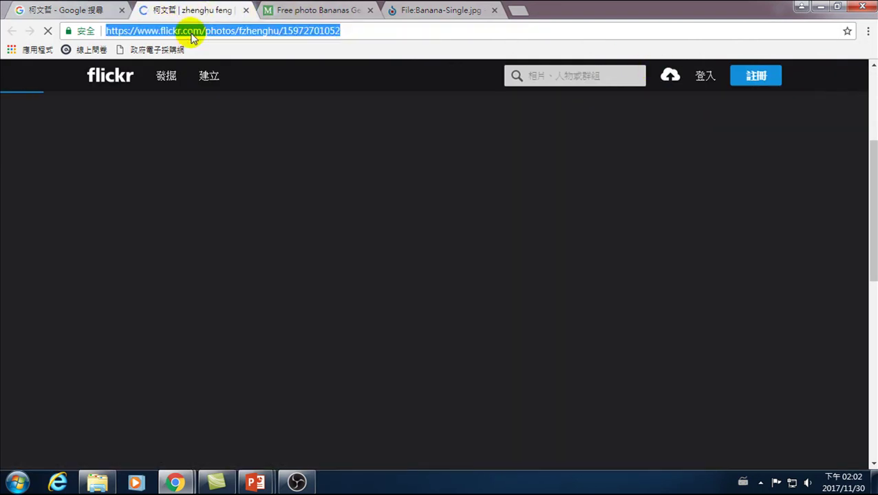
pyautogui.click(519, 10)
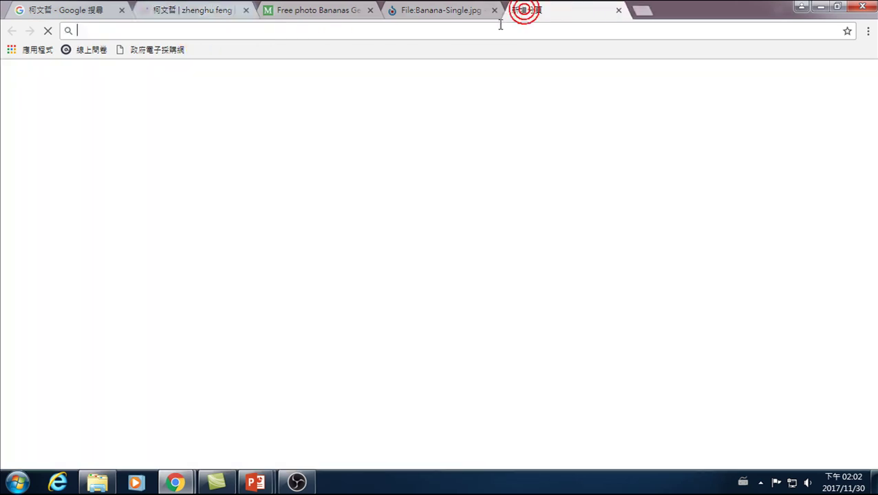
pyautogui.click(297, 26)
pyautogui.hotkey('ctrl', 'v')
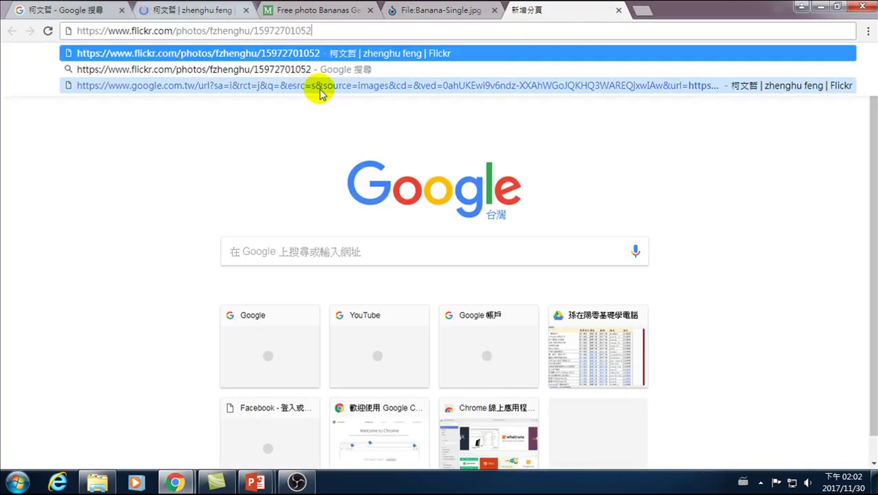
pyautogui.press('Return')
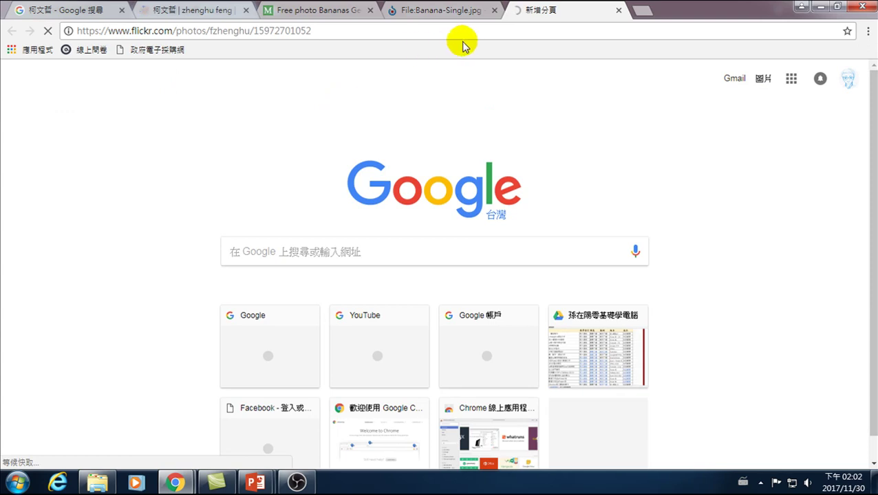
pyautogui.click(320, 29)
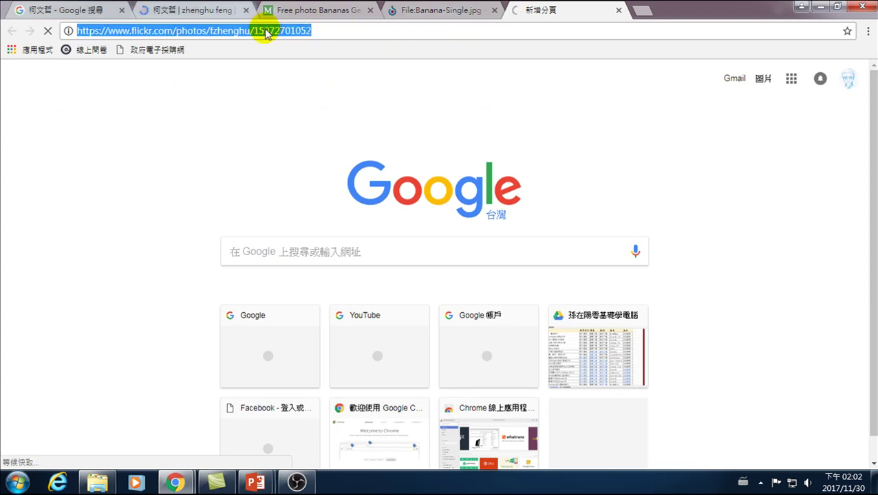
pyautogui.click(272, 29)
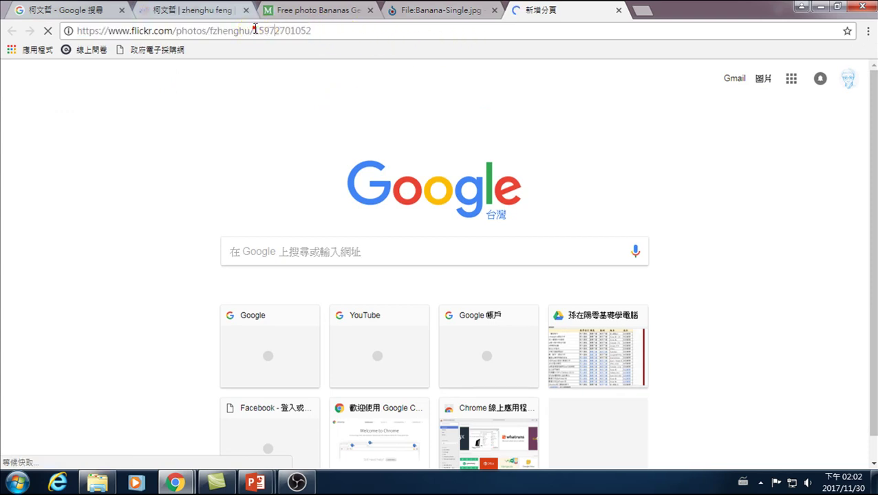
pyautogui.doubleClick(274, 30)
pyautogui.press('BackSpace')
pyautogui.press('BackSpace')
pyautogui.press('BackSpace')
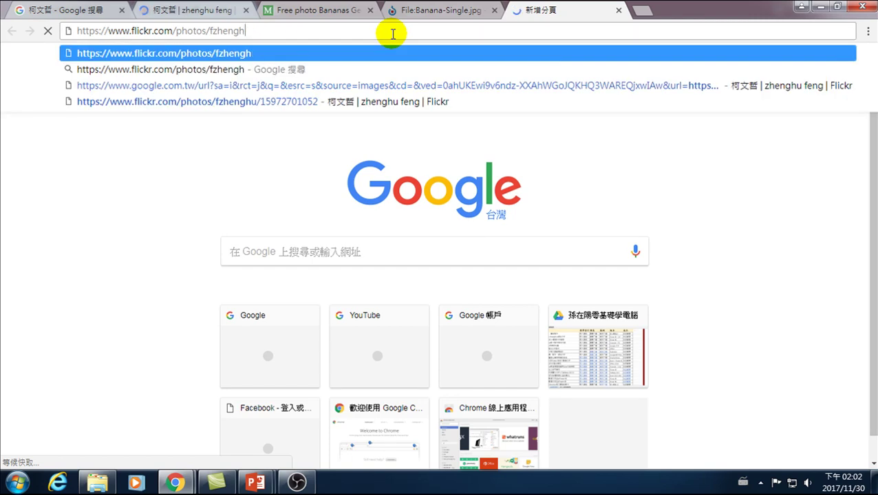
pyautogui.press('BackSpace')
pyautogui.press('BackSpace')
pyautogui.press('BackSpace')
pyautogui.press('BackSpace')
pyautogui.press('BackSpace')
pyautogui.press('BackSpace')
pyautogui.press('BackSpace')
pyautogui.press('BackSpace')
pyautogui.press('BackSpace')
pyautogui.press('BackSpace')
pyautogui.press('BackSpace')
pyautogui.press('BackSpace')
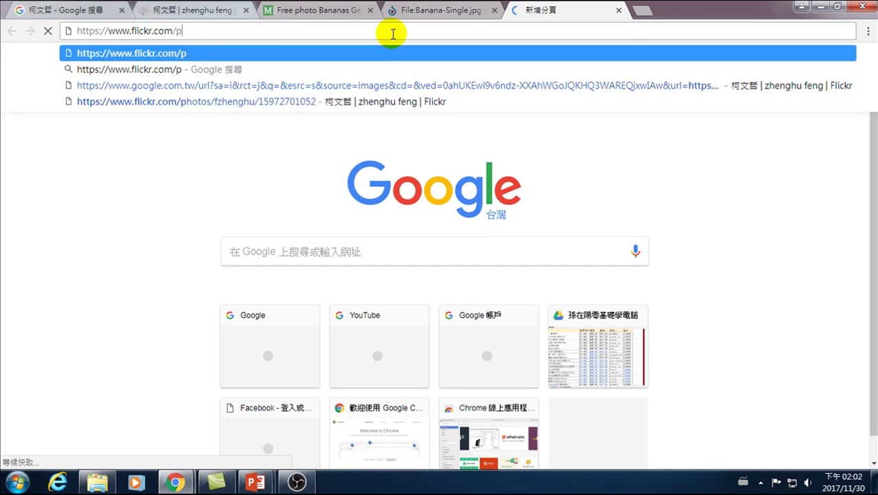
pyautogui.press('BackSpace')
pyautogui.press('BackSpace')
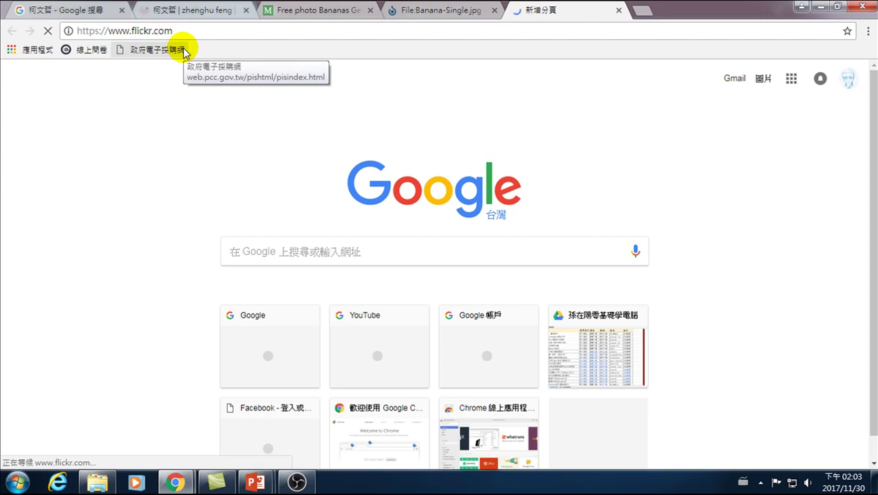
# Sign out of the Google account and return to the Flickr photo tab
pyautogui.click(849, 77)
pyautogui.click(830, 204)
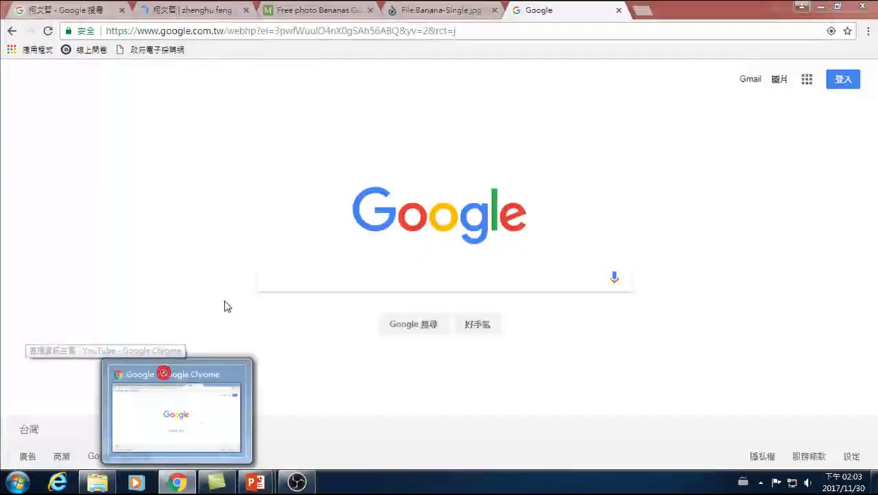
pyautogui.rightClick(290, 166)
pyautogui.click(194, 321)
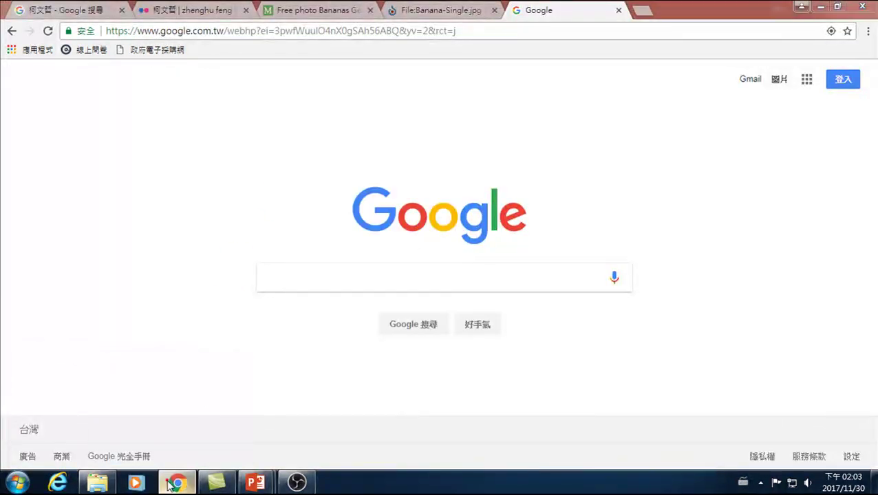
pyautogui.click(177, 482)
pyautogui.click(177, 482)
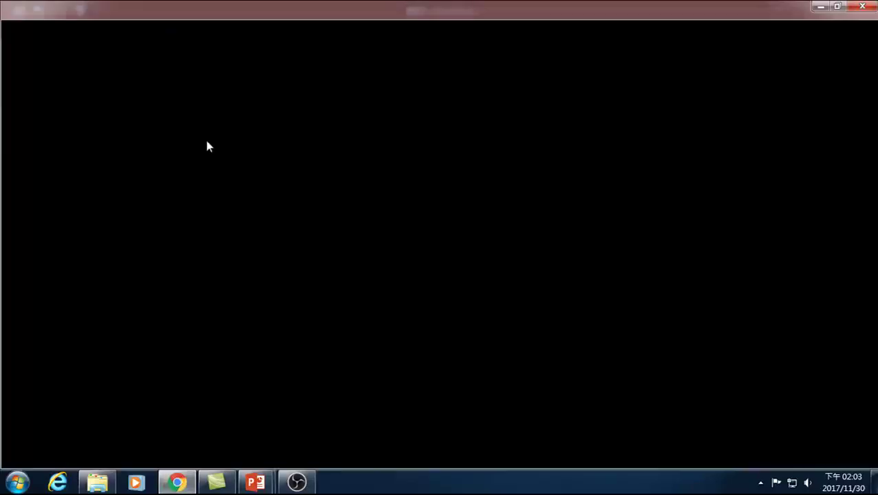
pyautogui.click(198, 10)
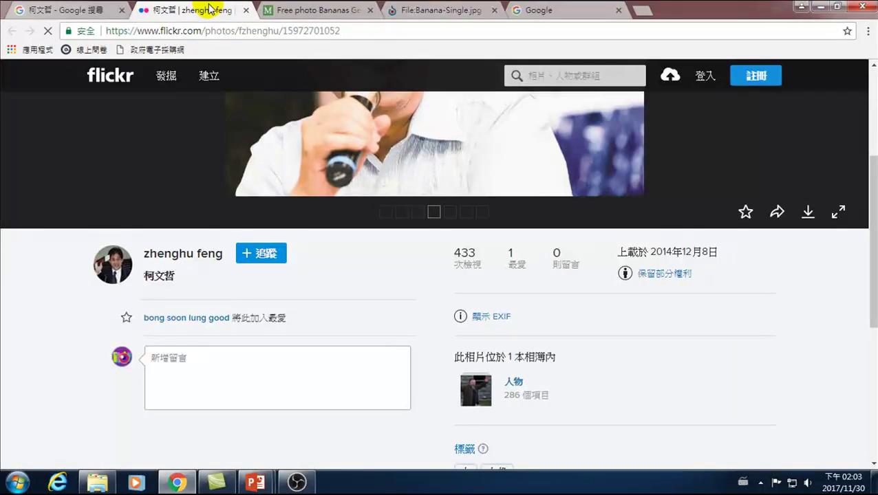
pyautogui.scroll(3, 395, 249)
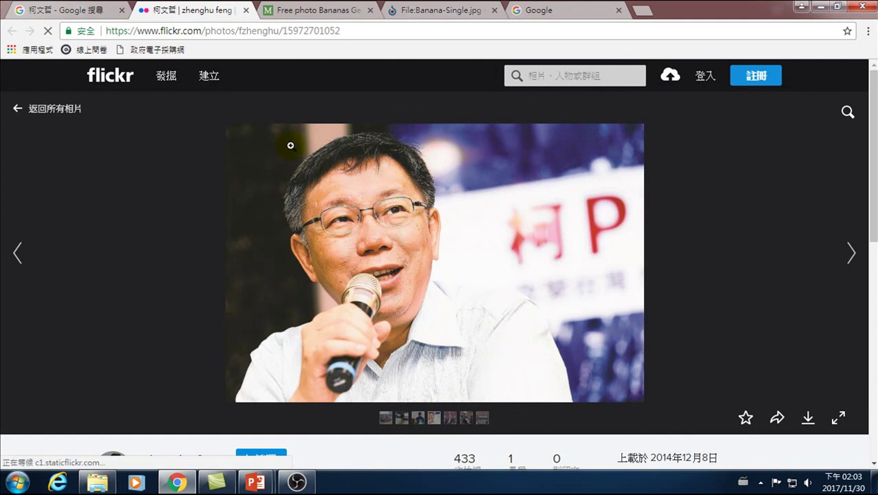
pyautogui.click(72, 9)
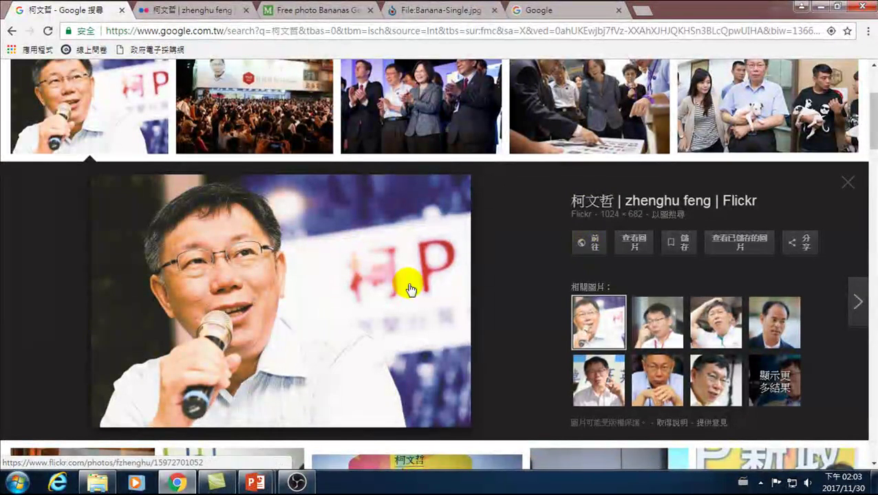
pyautogui.click(596, 242)
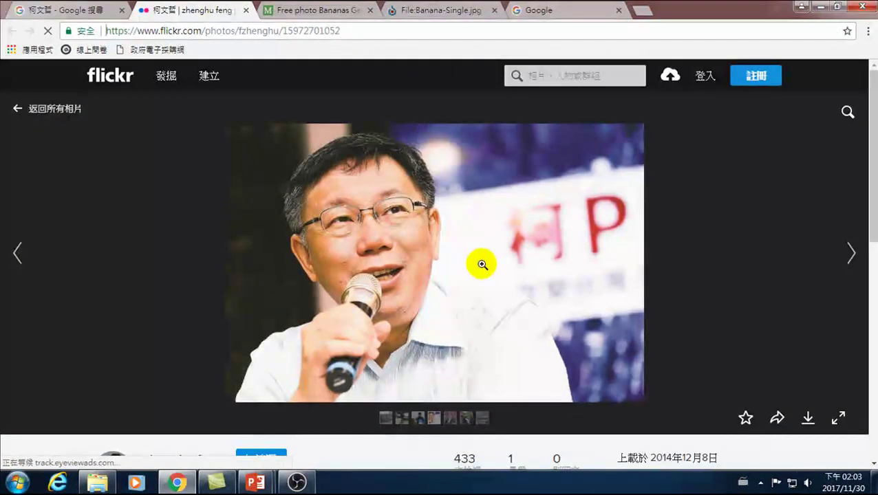
pyautogui.scroll(-1, 482, 264)
pyautogui.scroll(-1, 480, 263)
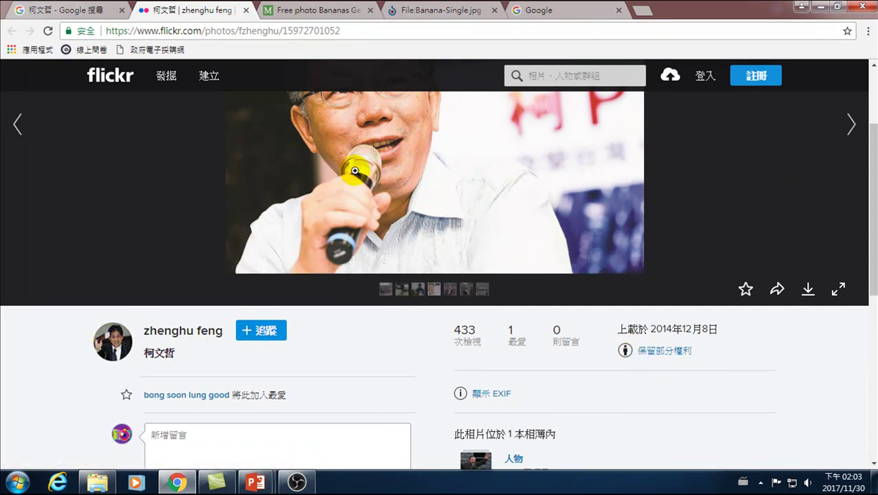
pyautogui.scroll(1, 417, 190)
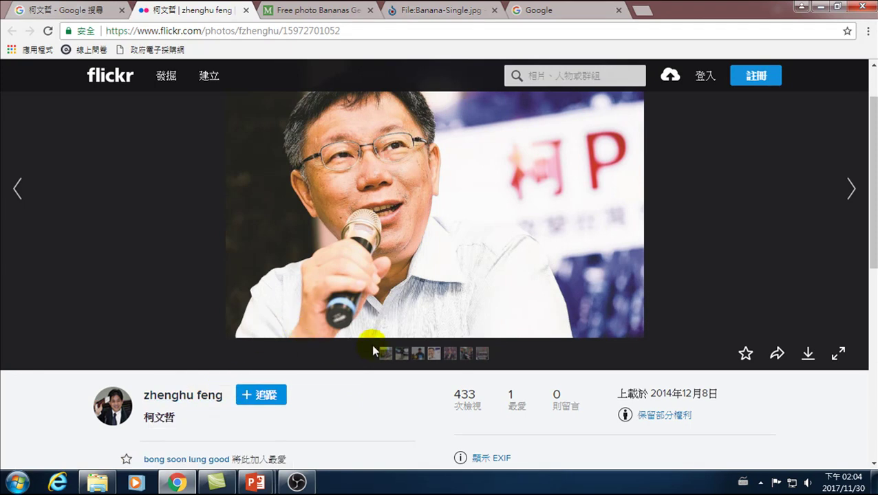
pyautogui.moveTo(477, 344)
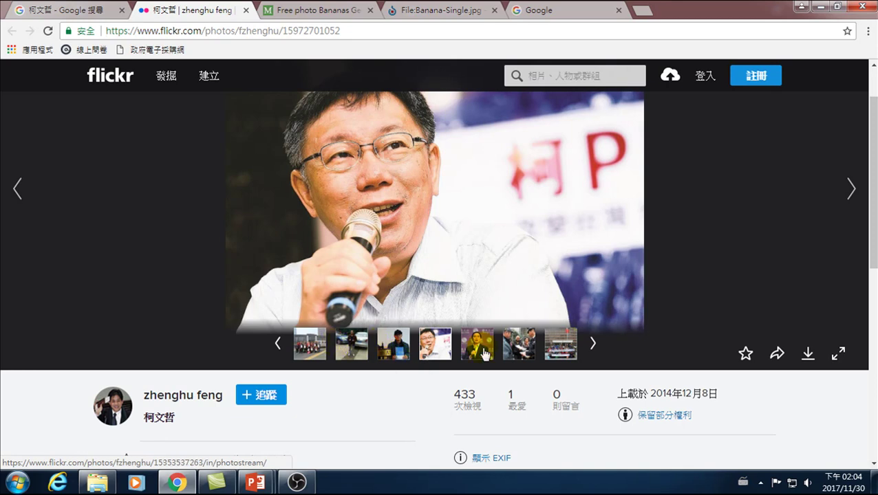
# Browse the photostream's purple-backdrop speaker photo and the police-with-papers photo
pyautogui.click(154, 397)
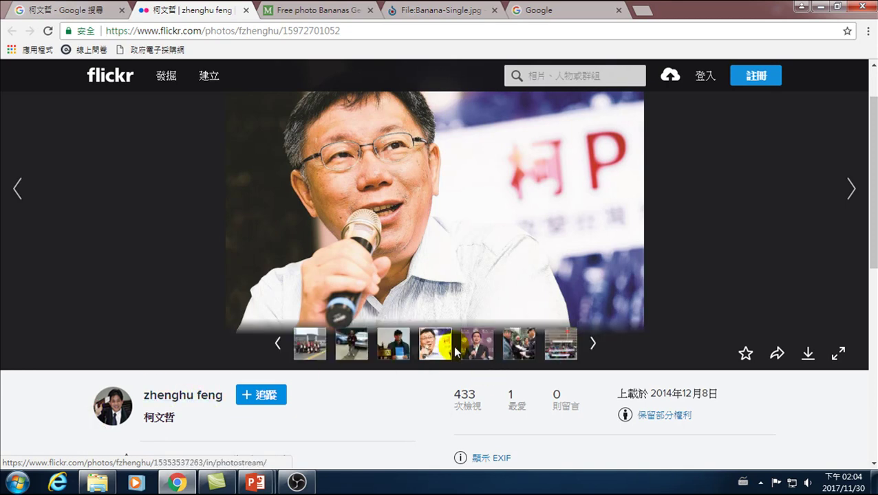
pyautogui.click(473, 342)
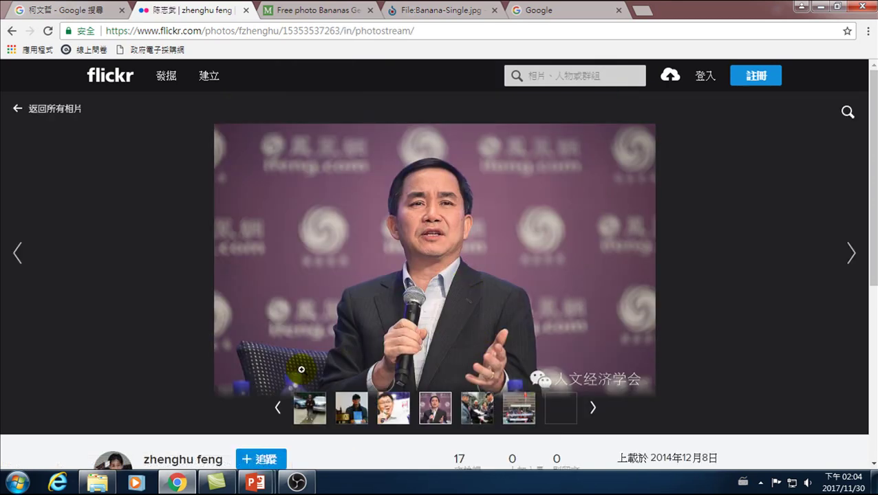
pyautogui.scroll(-2, 297, 374)
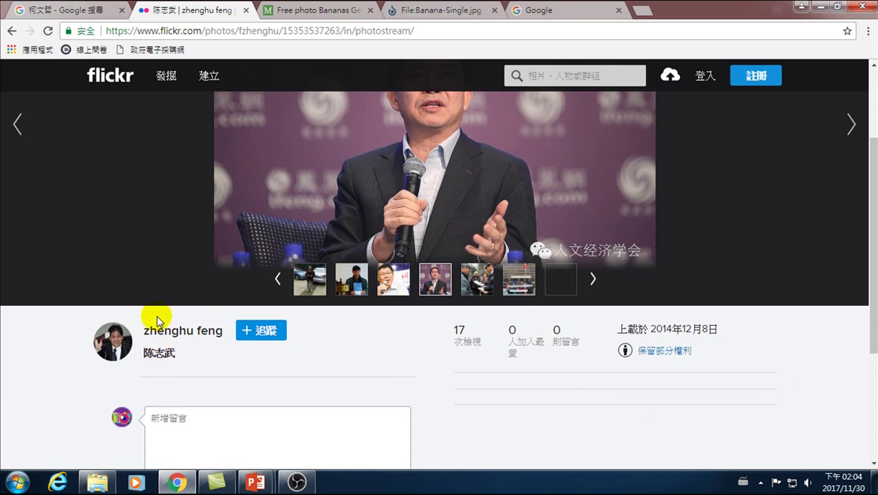
pyautogui.click(477, 280)
pyautogui.scroll(-2, 432, 256)
# Return to the microphone speaker photo and list its download sizes, 150 × 150 to 1205 × 803
pyautogui.scroll(2, 413, 260)
pyautogui.scroll(-1, 421, 259)
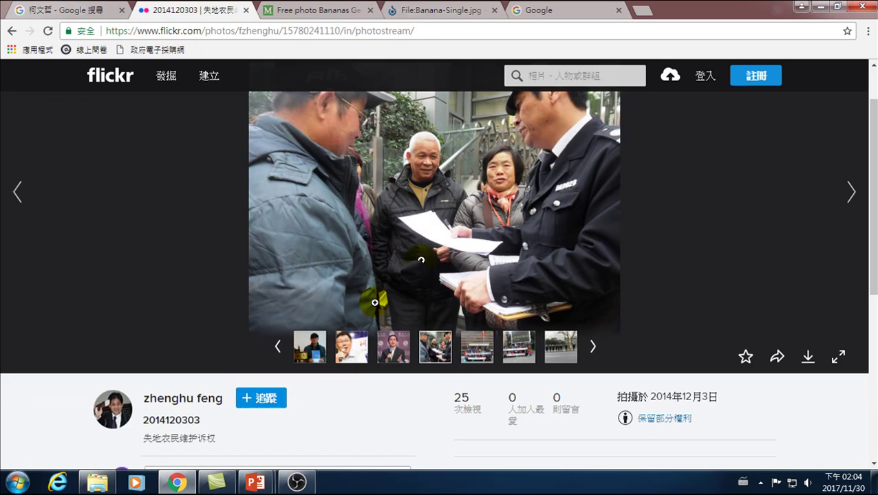
pyautogui.click(352, 344)
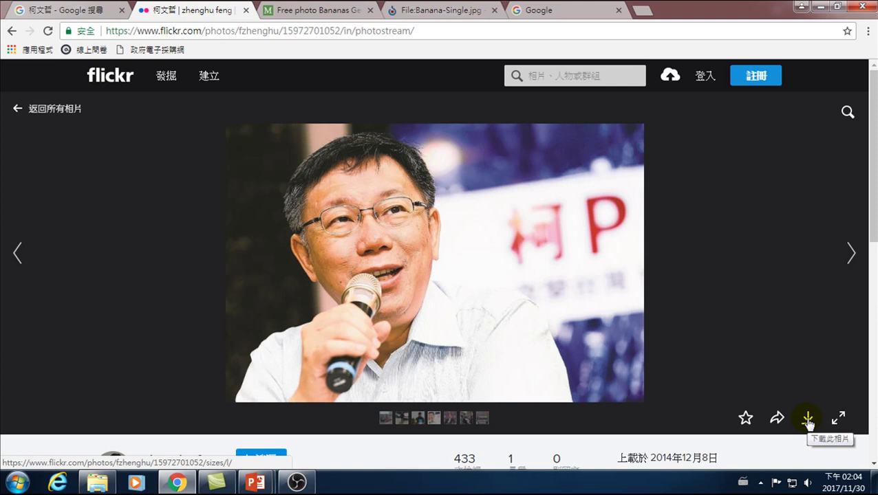
pyautogui.click(808, 420)
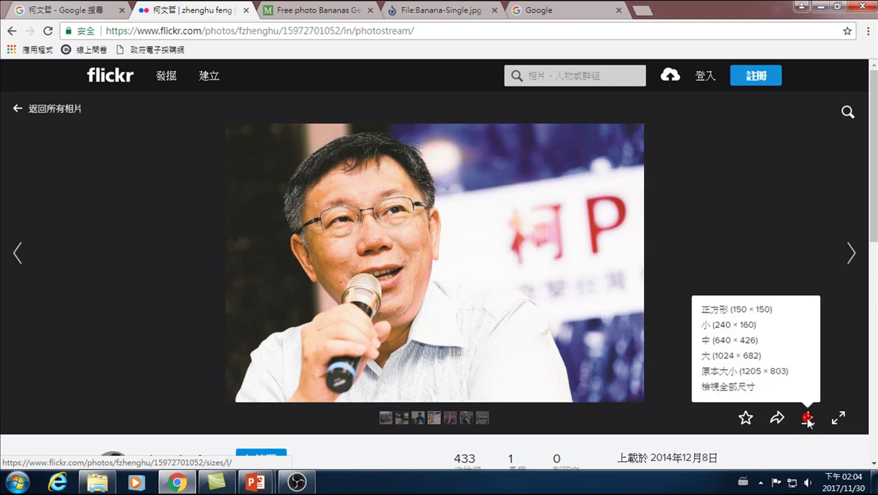
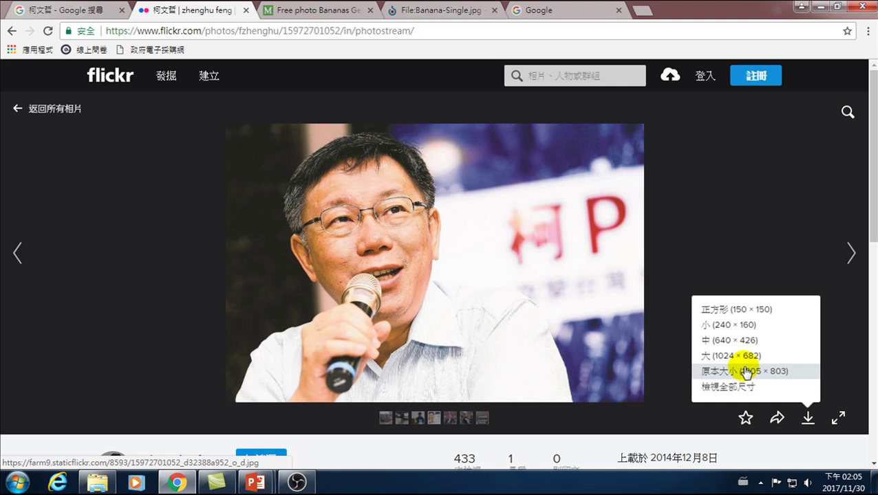
# Move the title 臺北市政府公訓處菜單 slightly higher above the dish photo grid
pyautogui.scroll(-3, 599, 361)
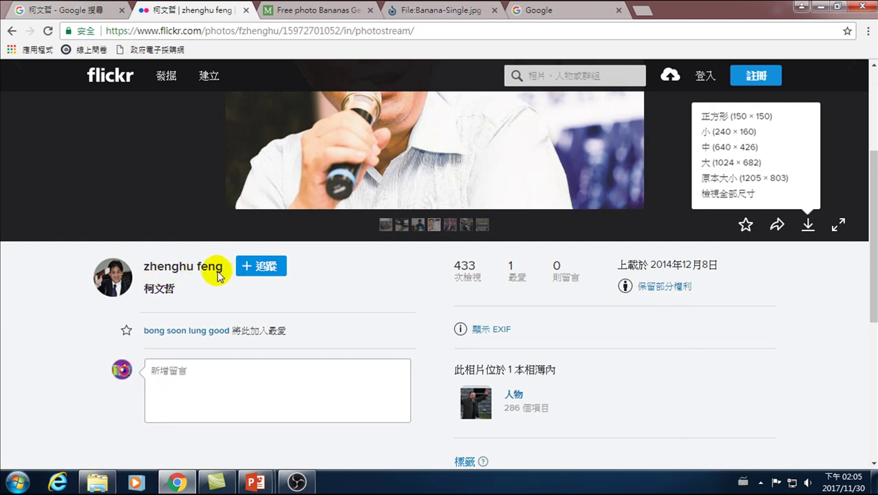
pyautogui.scroll(2, 199, 275)
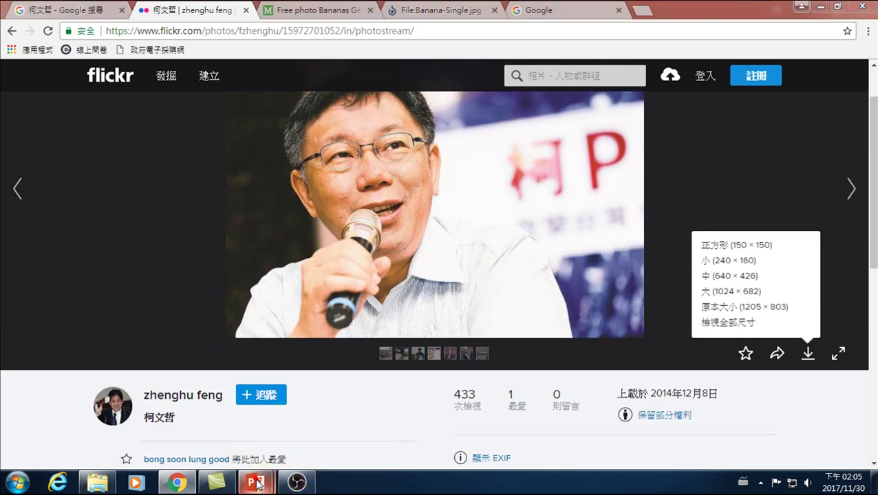
pyautogui.click(293, 424)
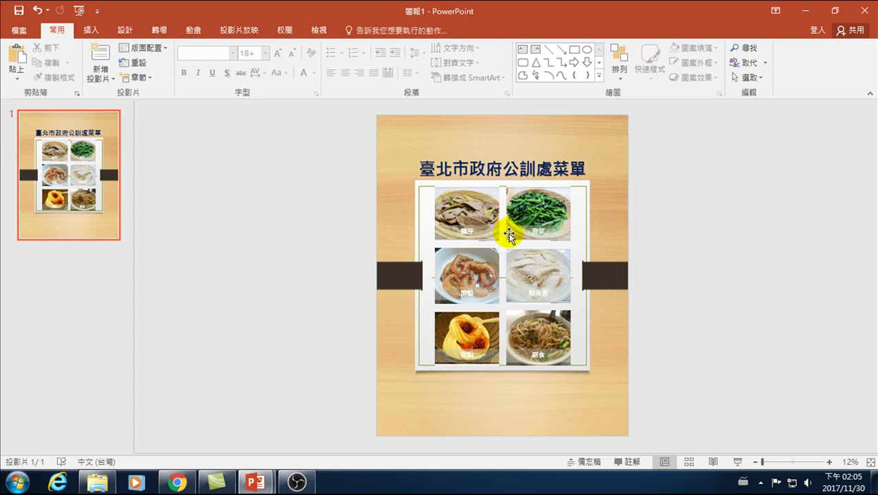
pyautogui.click(532, 165)
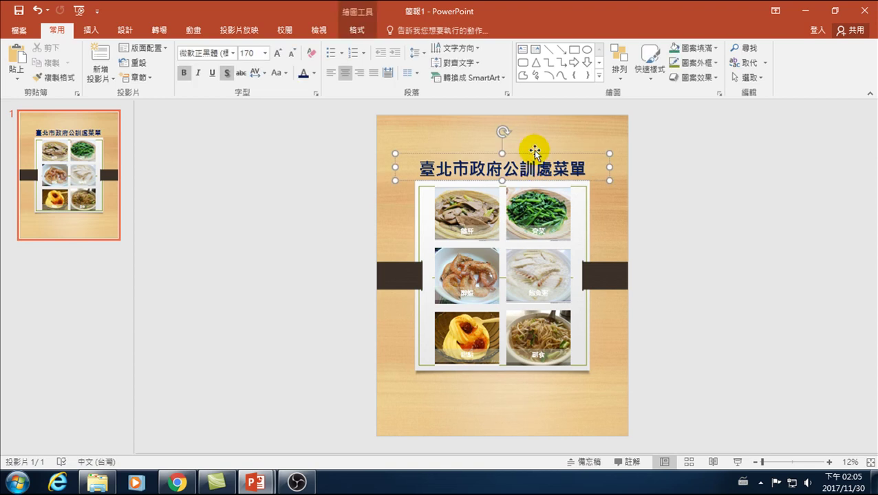
pyautogui.moveTo(534, 153); pyautogui.dragTo(532, 135)
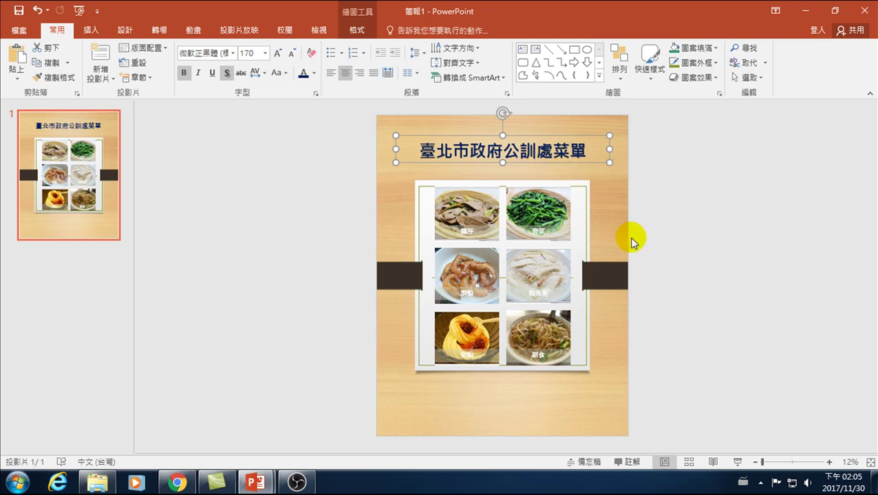
pyautogui.click(692, 209)
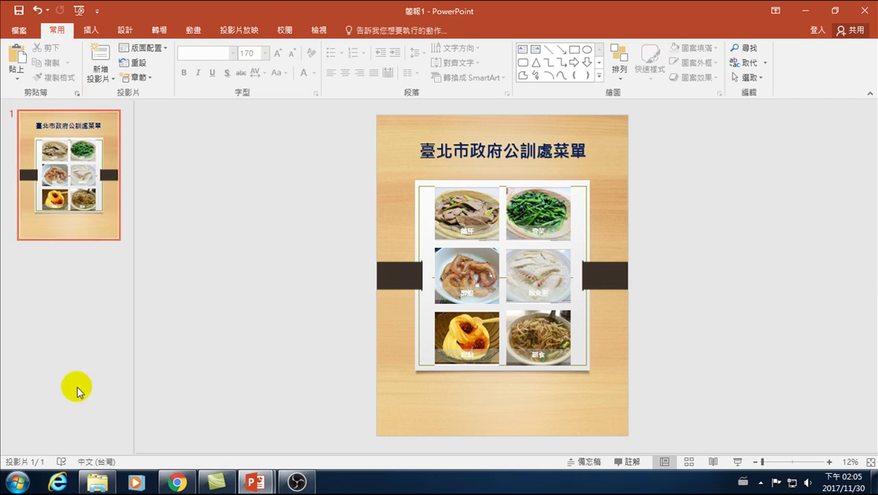
# In Chrome, load the goo.gl short link, then return to the Flickr photo page
pyautogui.click(97, 482)
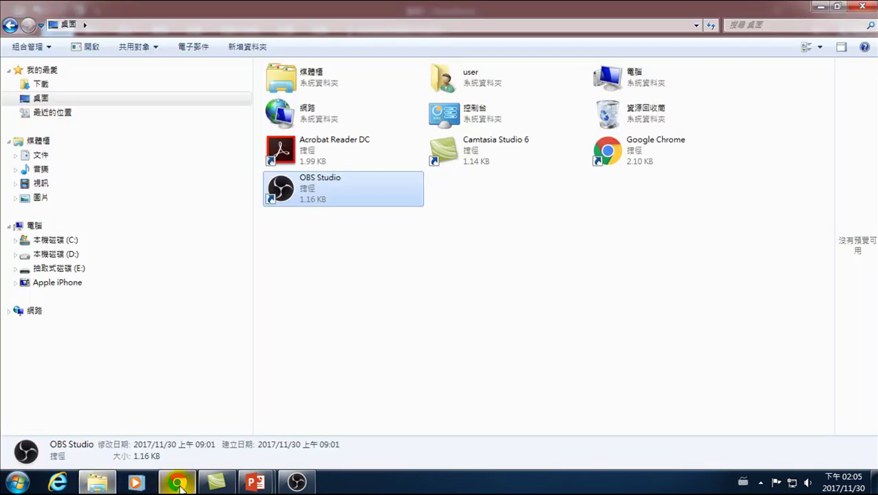
pyautogui.click(178, 484)
pyautogui.click(75, 10)
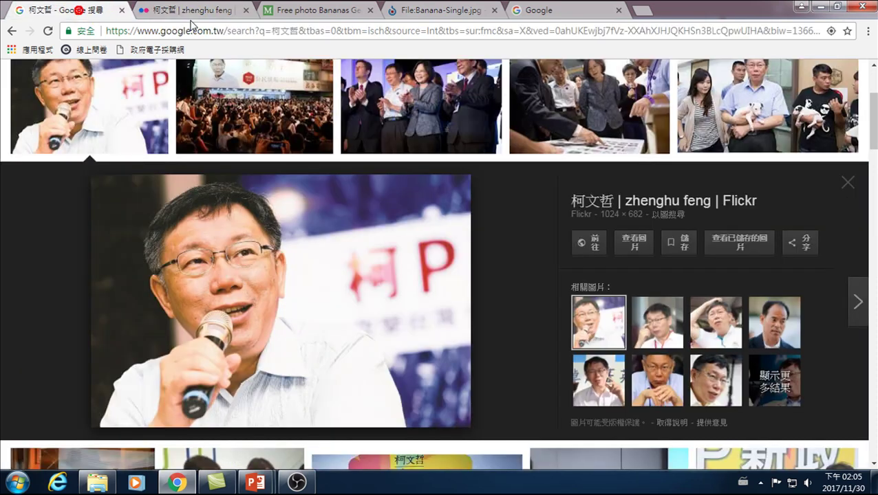
pyautogui.click(183, 29)
pyautogui.write('www.')
pyautogui.press('BackSpace')
pyautogui.press('BackSpace')
pyautogui.press('BackSpace')
pyautogui.press('BackSpace')
pyautogui.press('BackSpace')
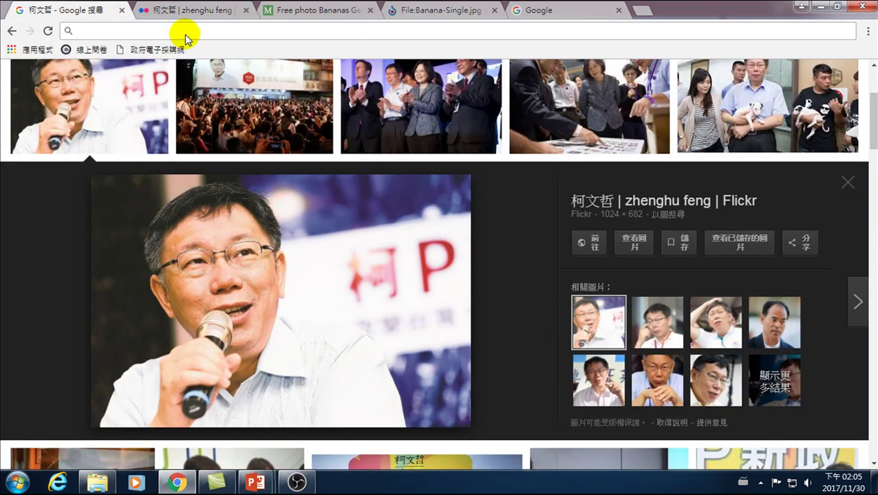
pyautogui.write('https://')
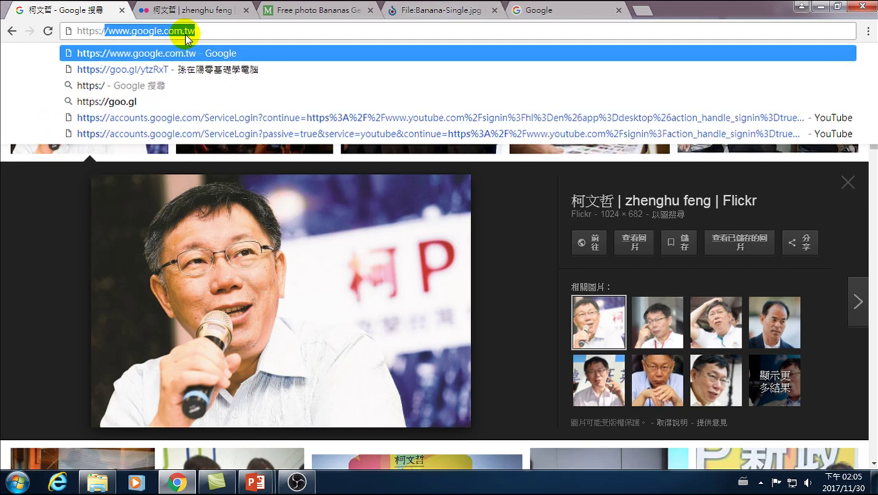
pyautogui.write('goo')
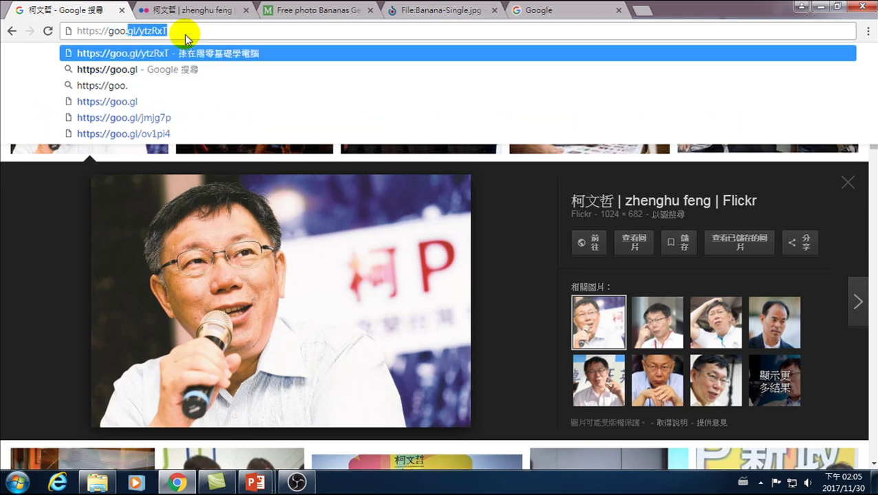
pyautogui.press('Return')
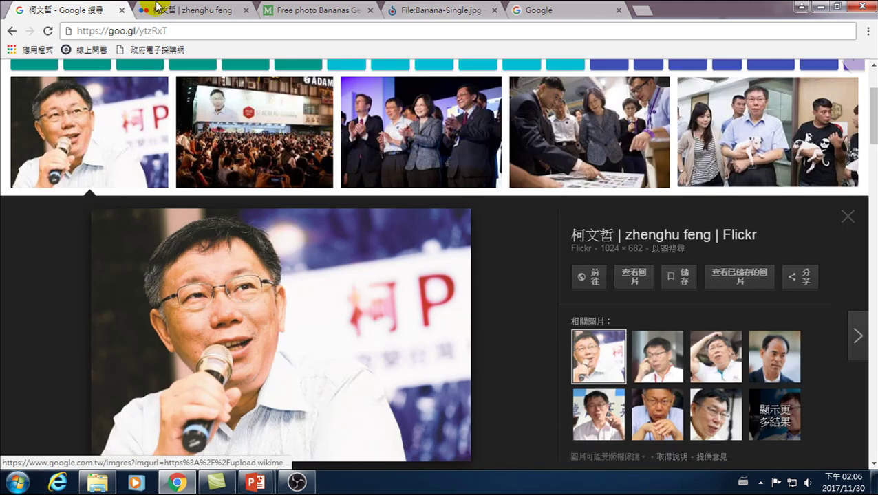
pyautogui.click(157, 8)
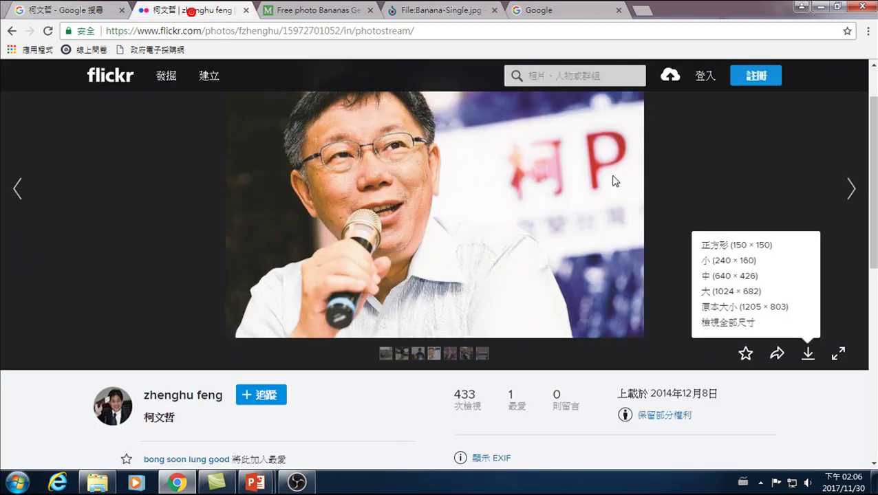
# Search Flickr photos for carton
pyautogui.click(541, 73)
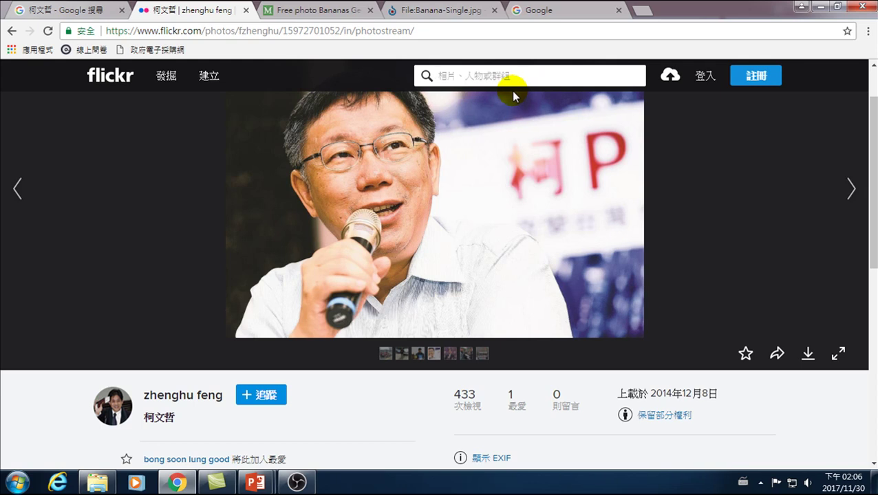
pyautogui.write('ca')
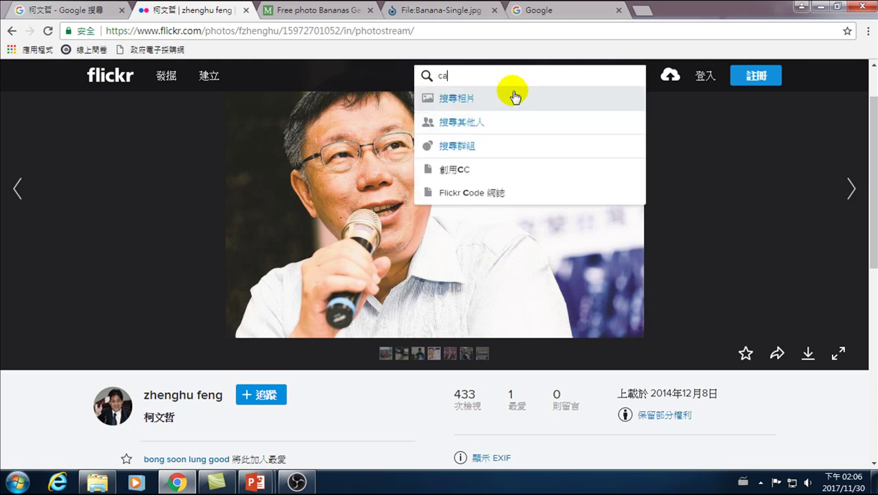
pyautogui.write('rton')
pyautogui.click(515, 97)
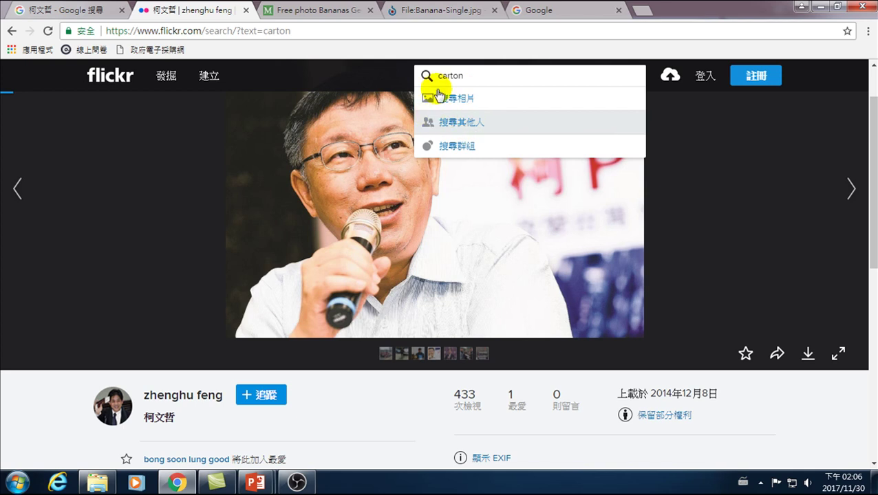
pyautogui.scroll(-2, 330, 289)
pyautogui.scroll(2, 337, 281)
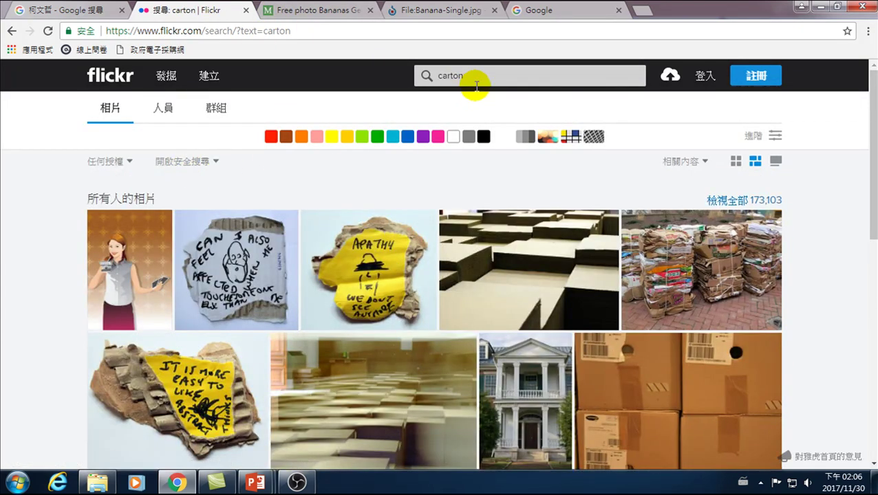
# Filter the results to 允許商業用途 licences, view all, then return to Google Images
pyautogui.click(128, 161)
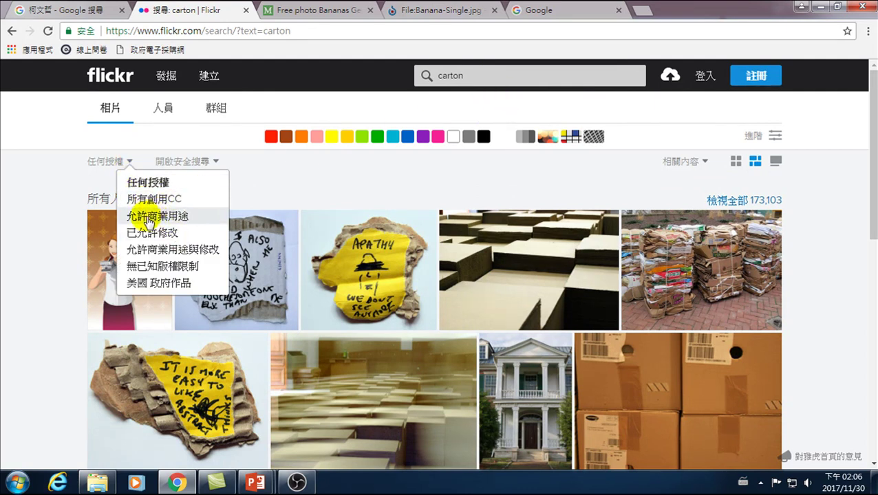
pyautogui.click(186, 217)
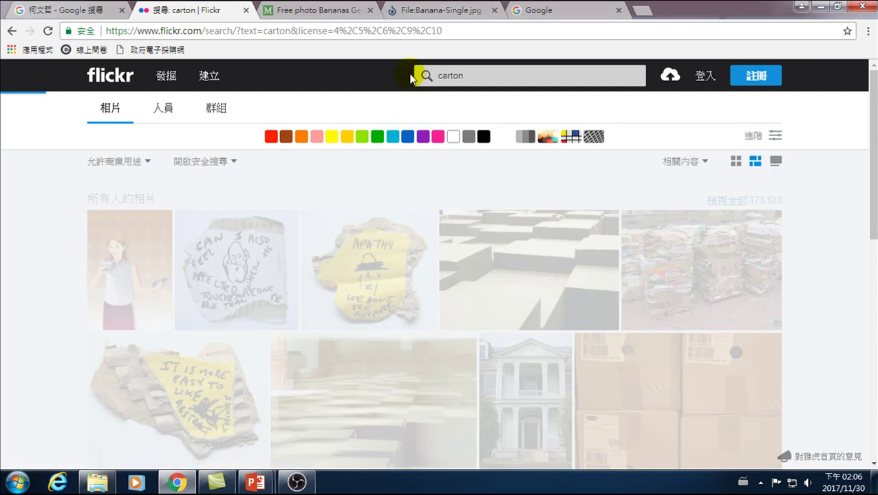
pyautogui.click(785, 200)
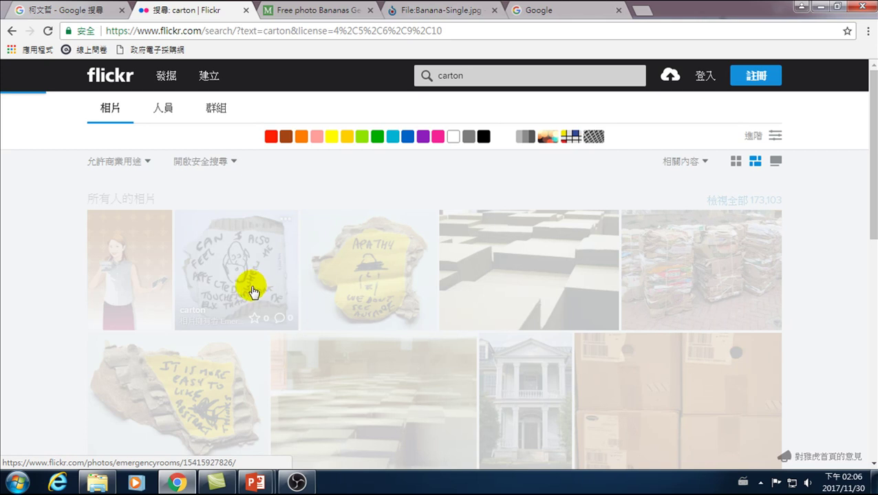
pyautogui.click(68, 9)
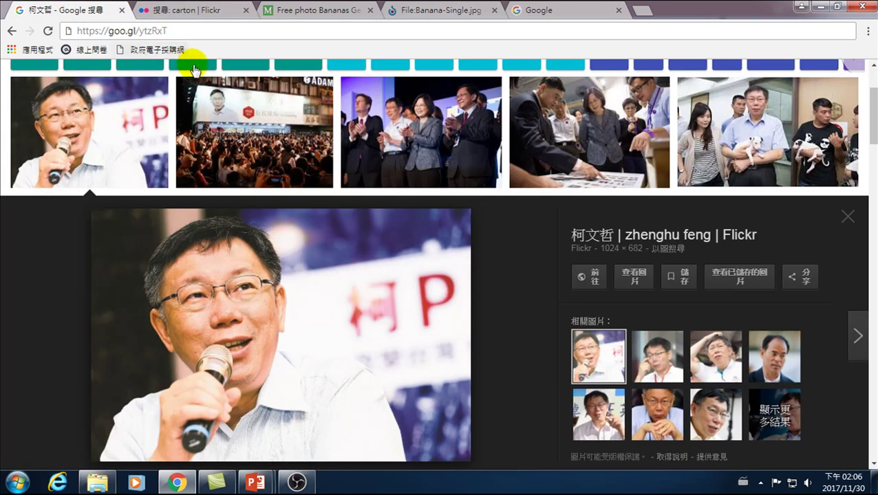
# Load the goo.gl course list and open 範例下載 for the 20171124 Publisher course
pyautogui.click(195, 29)
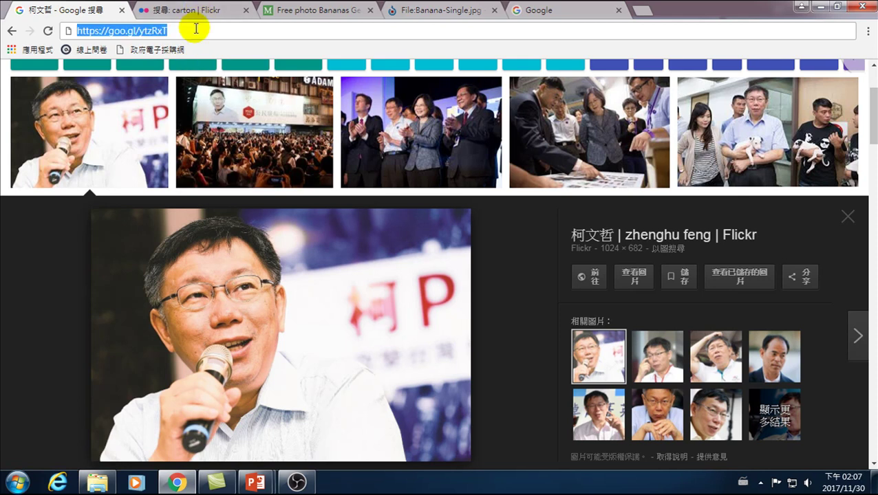
pyautogui.write('https://')
pyautogui.write('goo.gl')
pyautogui.press('Return')
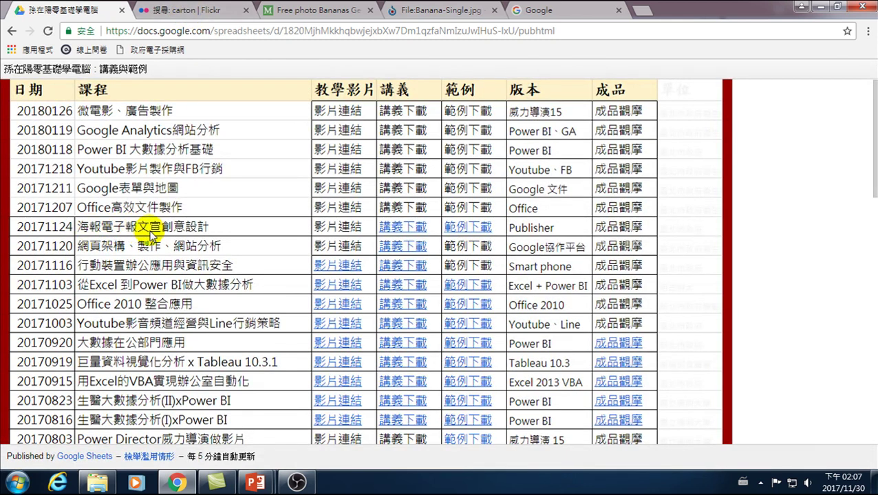
pyautogui.click(468, 227)
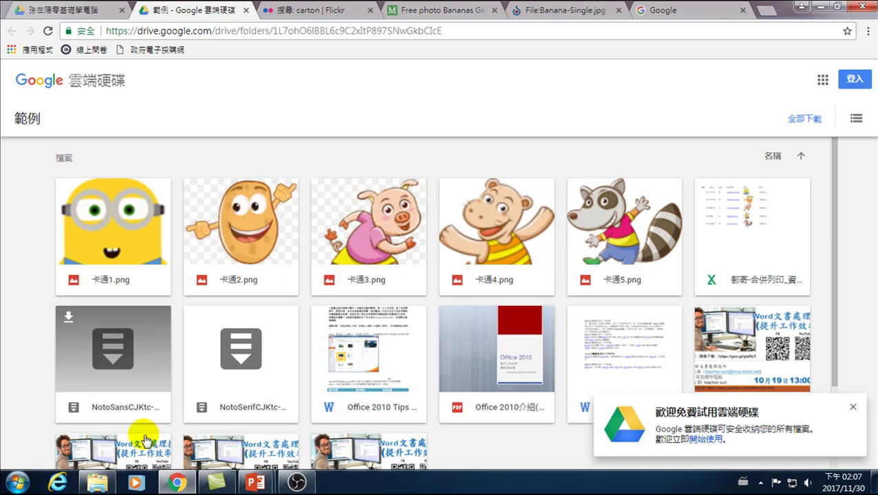
# Check the downloaded cartoon images in 下載, then return to the 簡報1 menu presentation
pyautogui.click(97, 482)
pyautogui.click(54, 83)
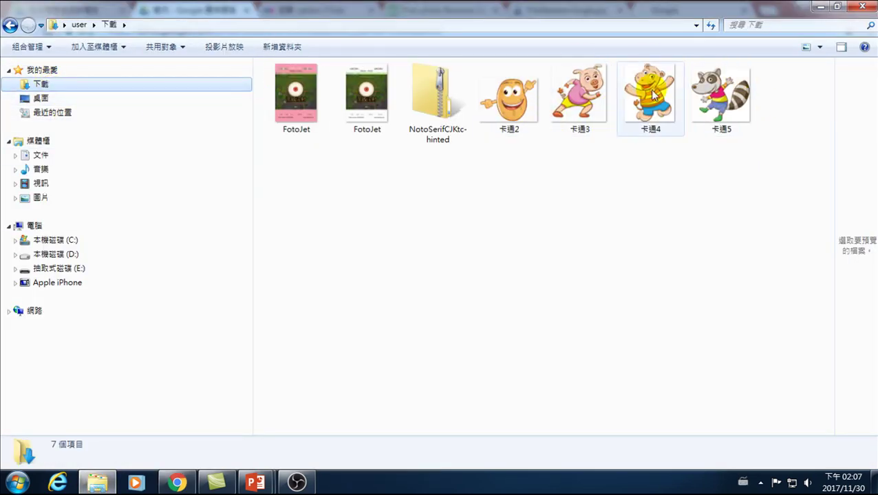
pyautogui.click(252, 482)
pyautogui.moveTo(255, 482)
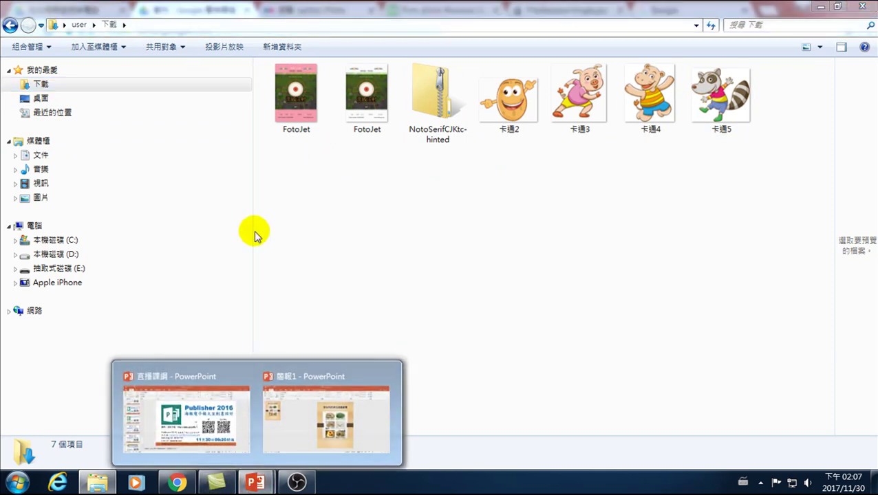
pyautogui.click(311, 430)
pyautogui.click(97, 32)
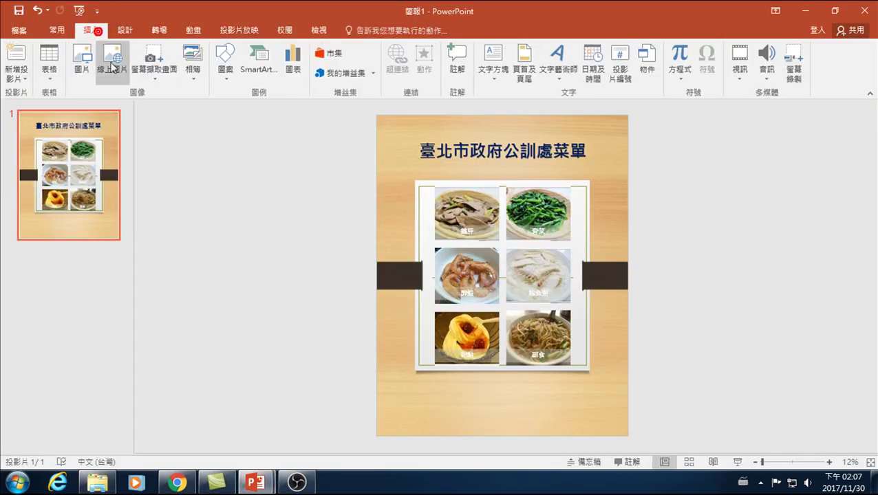
# Insert the pictures 卡通2, 卡通3, 卡通4 and 卡通5 from Downloads into the slide
pyautogui.click(84, 59)
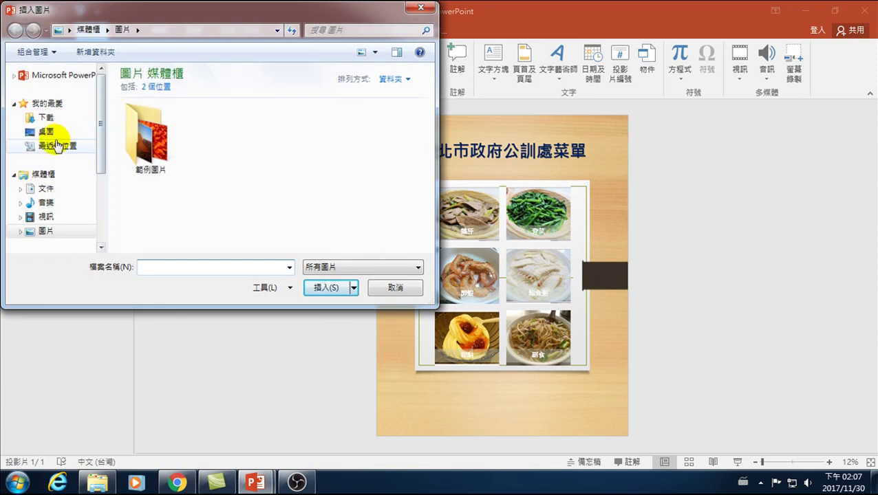
pyautogui.click(48, 117)
pyautogui.click(308, 102)
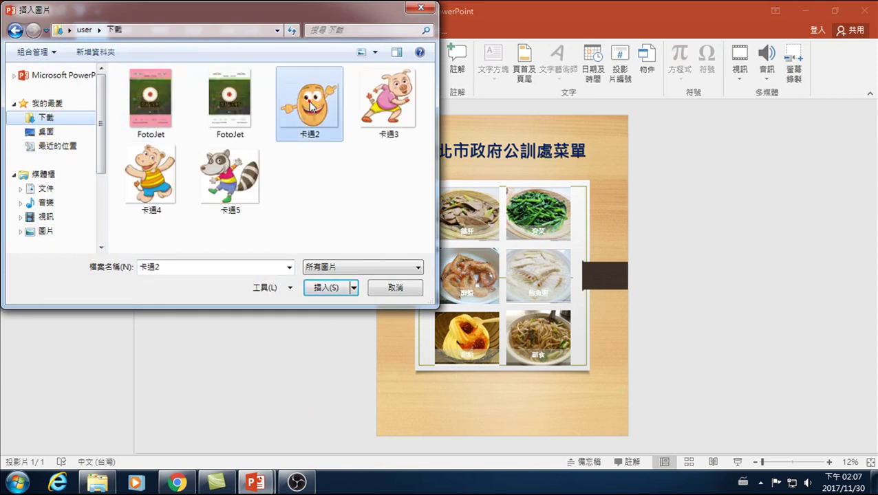
pyautogui.keyDown('ctrl'); pyautogui.click(399, 105); pyautogui.keyUp('ctrl')
pyautogui.keyDown('ctrl'); pyautogui.click(151, 176); pyautogui.keyUp('ctrl')
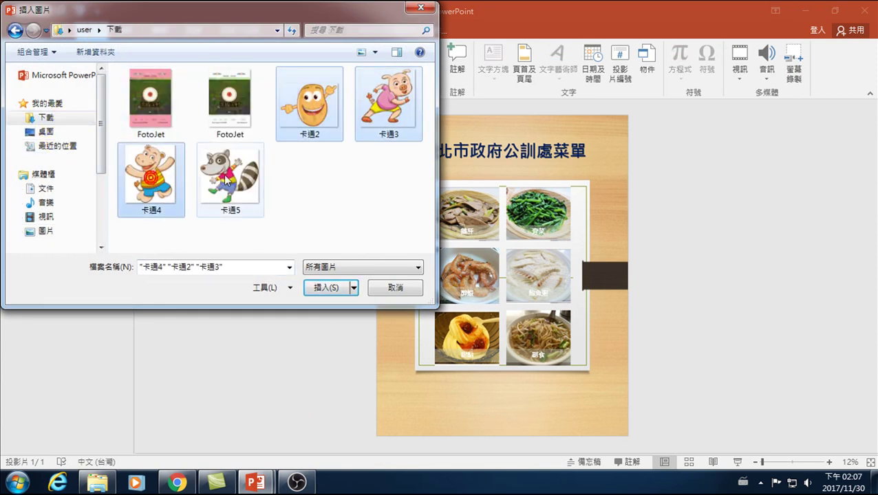
pyautogui.keyDown('ctrl'); pyautogui.click(230, 177); pyautogui.keyUp('ctrl')
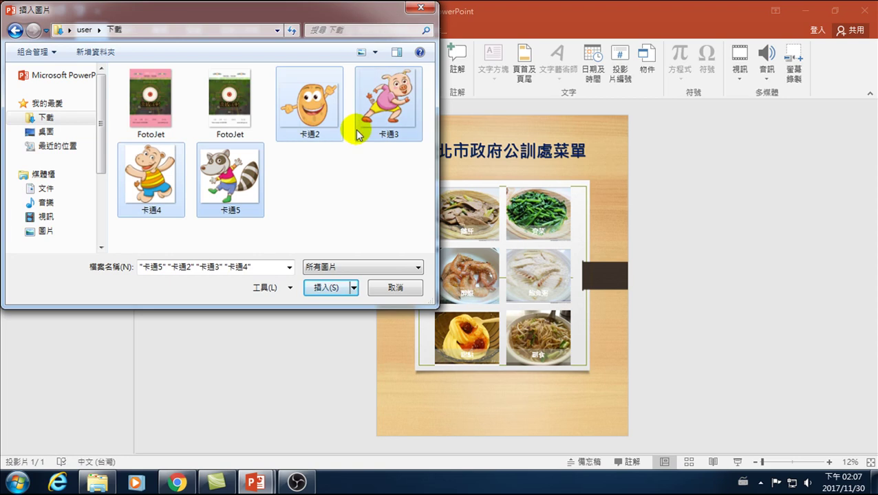
pyautogui.click(314, 288)
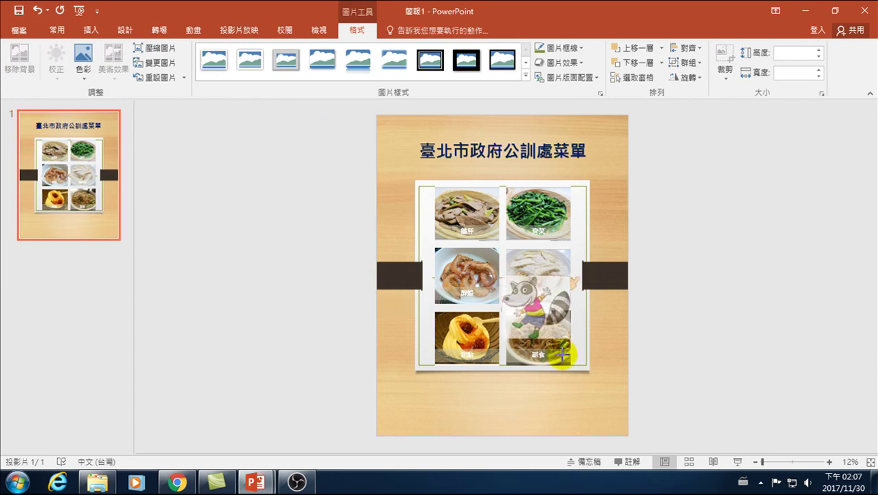
# Move the raccoon aside and place the hippo on the food grid's upper-right corner
pyautogui.moveTo(522, 305); pyautogui.dragTo(623, 368)
pyautogui.moveTo(544, 320)
pyautogui.mouseDown()
pyautogui.moveTo(661, 265)
pyautogui.moveTo(713, 160)
pyautogui.mouseUp()
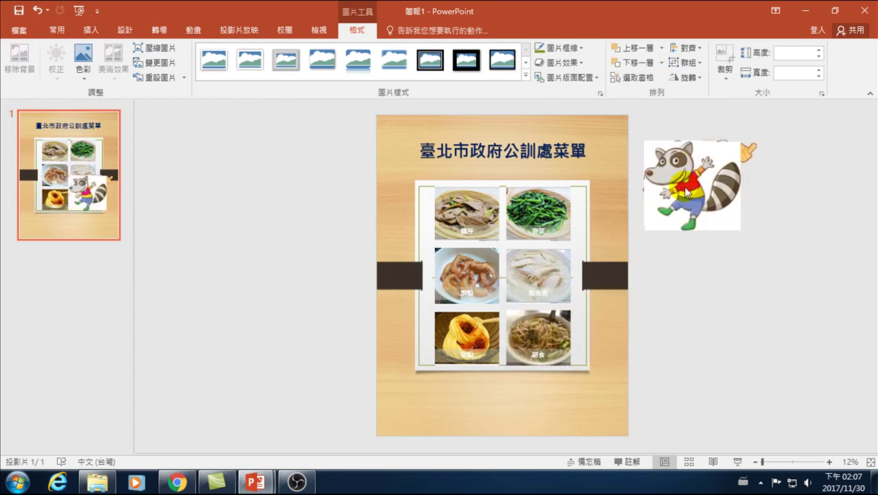
pyautogui.click(659, 298)
pyautogui.moveTo(680, 196); pyautogui.dragTo(679, 289)
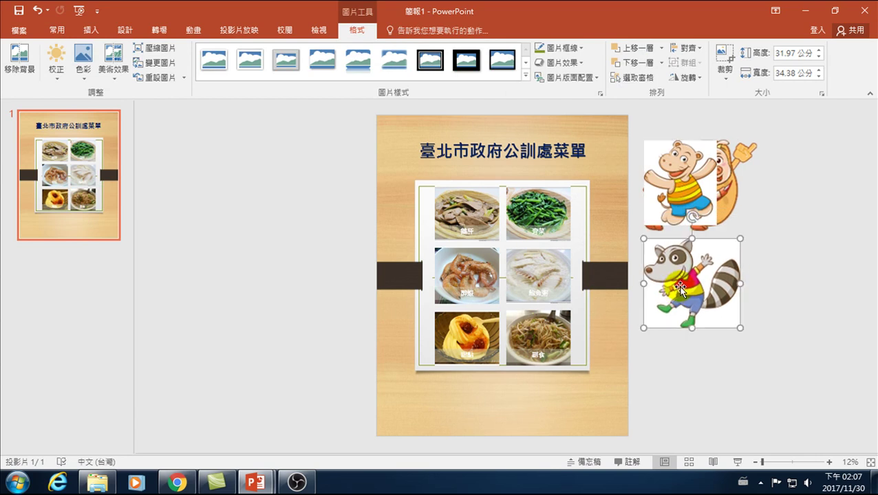
pyautogui.moveTo(691, 201)
pyautogui.mouseDown()
pyautogui.moveTo(404, 200)
pyautogui.moveTo(581, 198)
pyautogui.mouseUp()
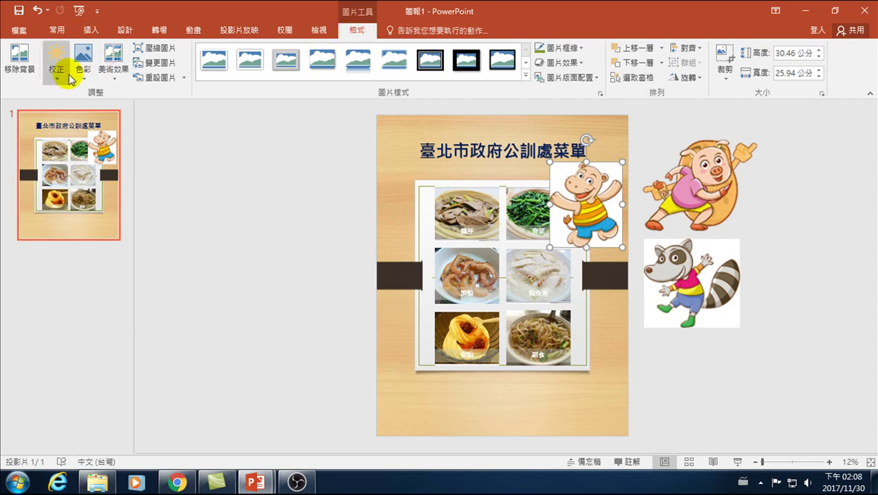
# Make the hippo picture's white background transparent with Set Transparent Color
pyautogui.click(83, 76)
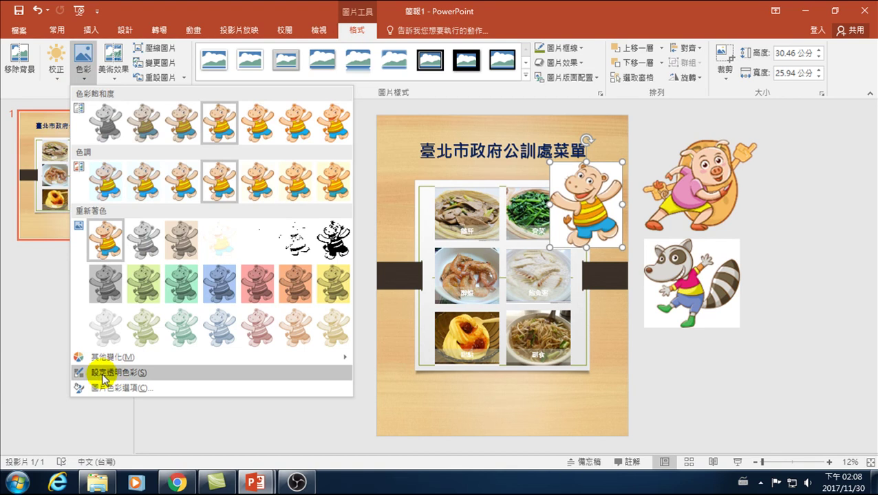
pyautogui.click(102, 379)
pyautogui.click(612, 175)
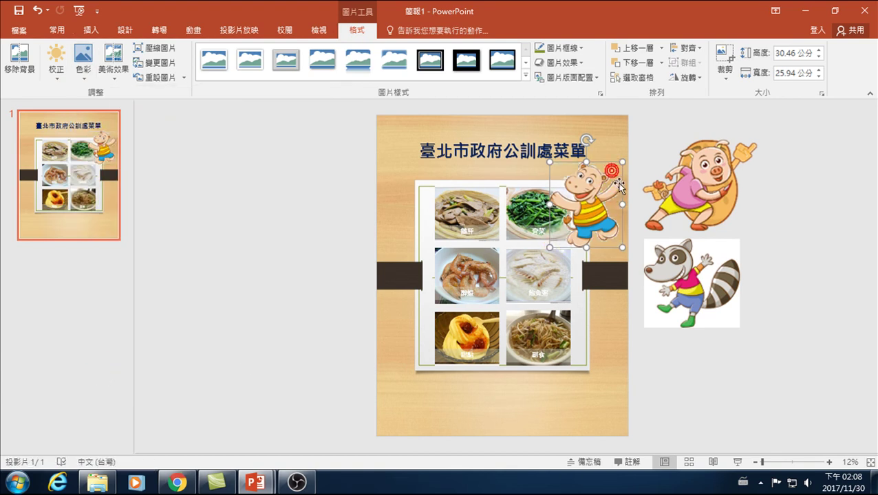
pyautogui.click(764, 287)
# Place raccoon lower-right, pig lower-left, potato upper-left, and shrink the potato and hippo
pyautogui.click(705, 311)
pyautogui.moveTo(705, 313); pyautogui.dragTo(588, 381)
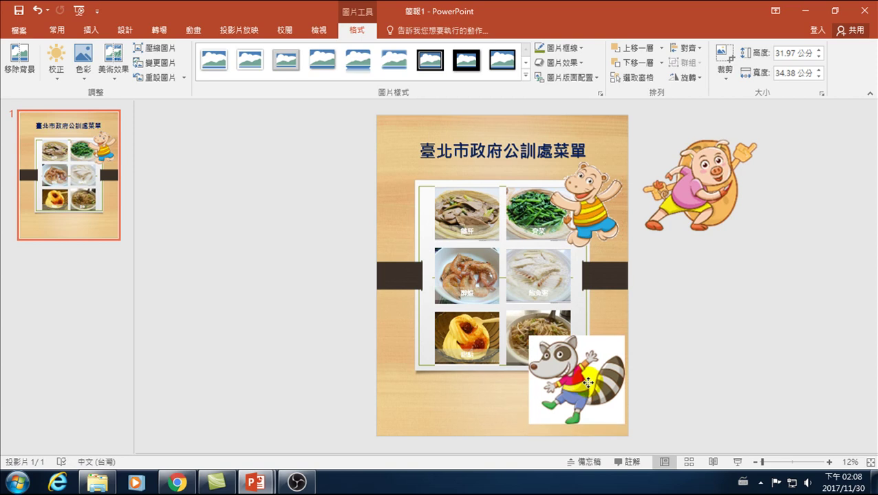
pyautogui.moveTo(686, 187); pyautogui.dragTo(420, 386)
pyautogui.moveTo(710, 186)
pyautogui.mouseDown()
pyautogui.moveTo(406, 198)
pyautogui.moveTo(430, 203)
pyautogui.mouseUp()
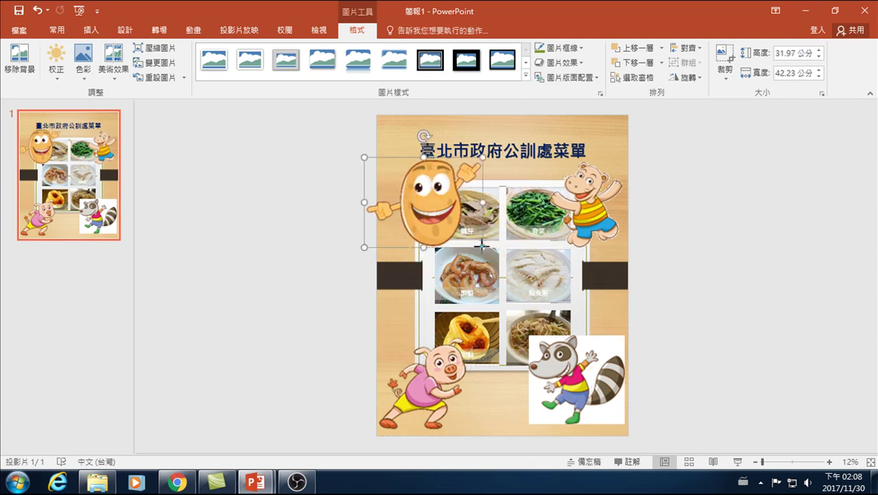
pyautogui.moveTo(482, 245); pyautogui.dragTo(425, 204)
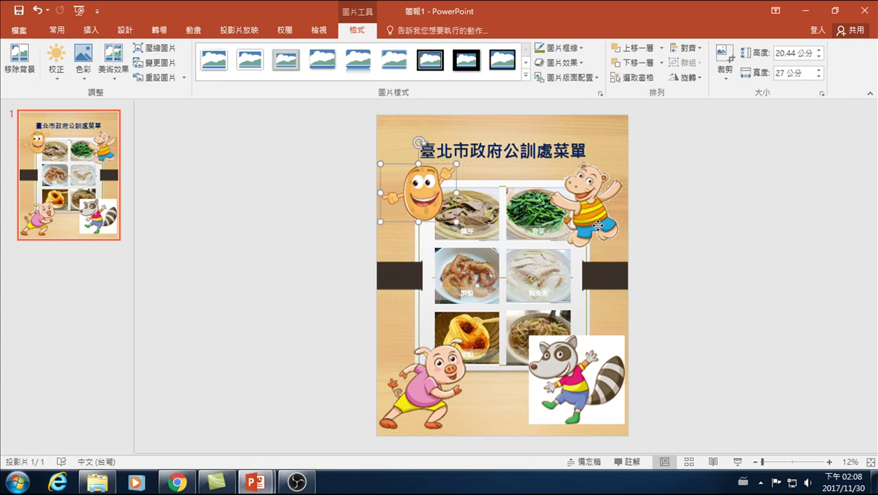
pyautogui.click(598, 225)
pyautogui.moveTo(550, 248); pyautogui.dragTo(586, 212)
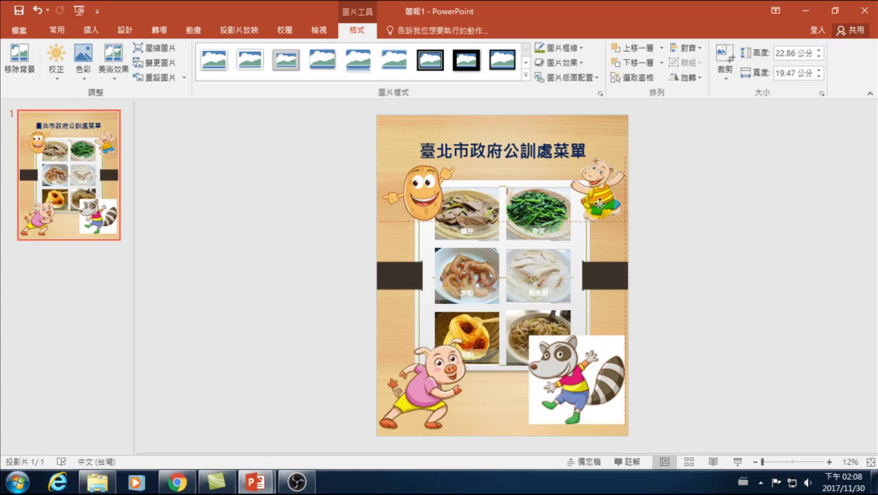
# Remove the raccoon's white background and shrink it into the lower-right corner
pyautogui.click(587, 337)
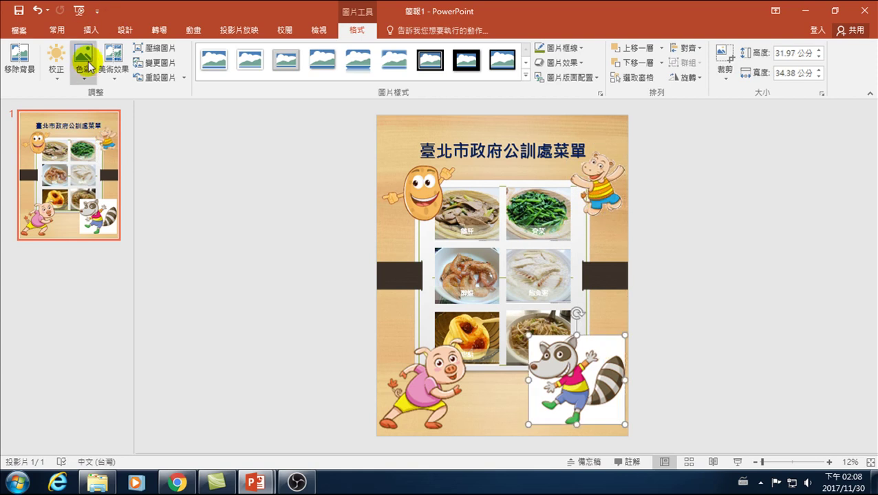
pyautogui.click(83, 62)
pyautogui.click(137, 359)
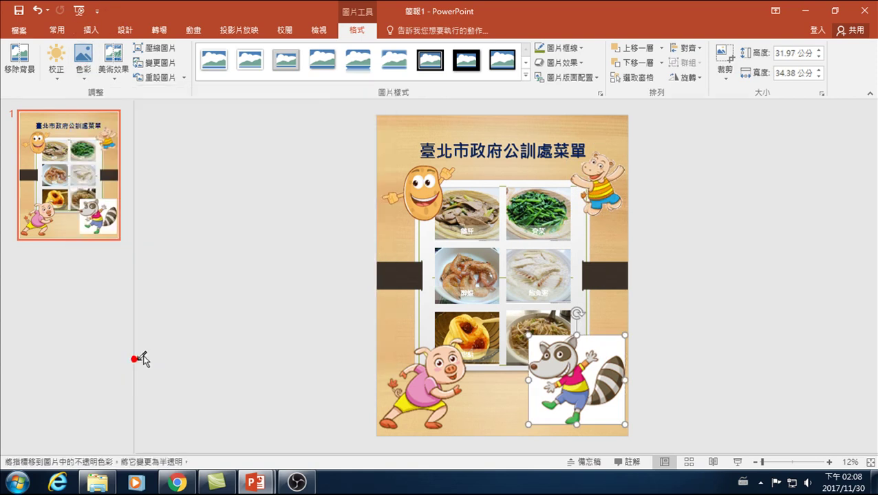
pyautogui.click(565, 407)
pyautogui.click(704, 363)
pyautogui.click(592, 394)
pyautogui.moveTo(592, 394); pyautogui.dragTo(594, 404)
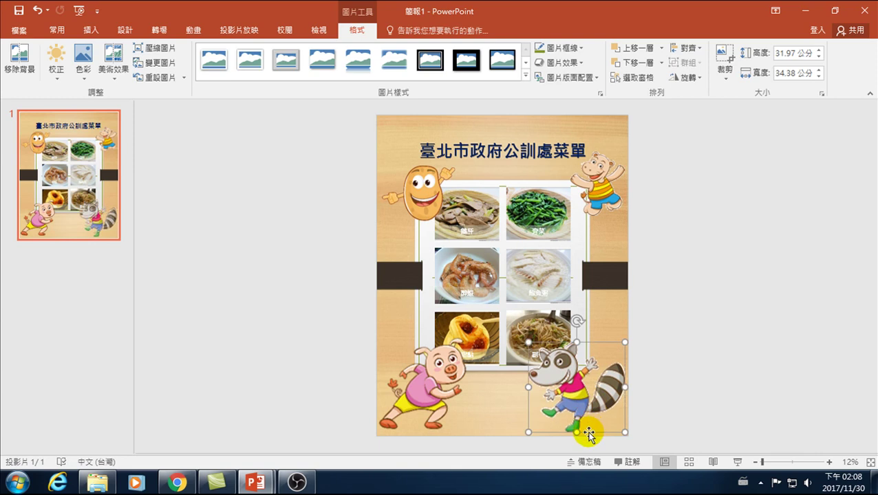
pyautogui.moveTo(529, 433); pyautogui.dragTo(593, 396)
# Shrink the pig and settle it in the lower-left corner
pyautogui.click(437, 411)
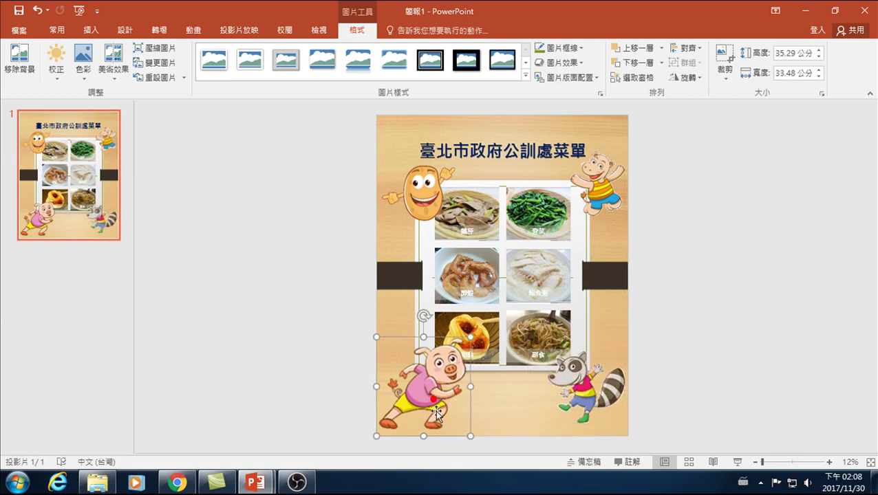
pyautogui.moveTo(468, 436)
pyautogui.mouseDown()
pyautogui.moveTo(422, 388)
pyautogui.moveTo(424, 394)
pyautogui.mouseUp()
pyautogui.click(423, 394)
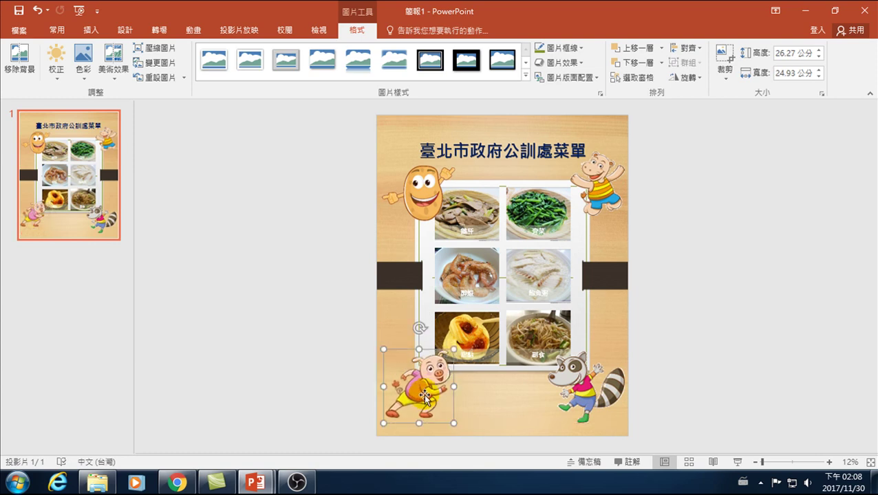
pyautogui.click(685, 344)
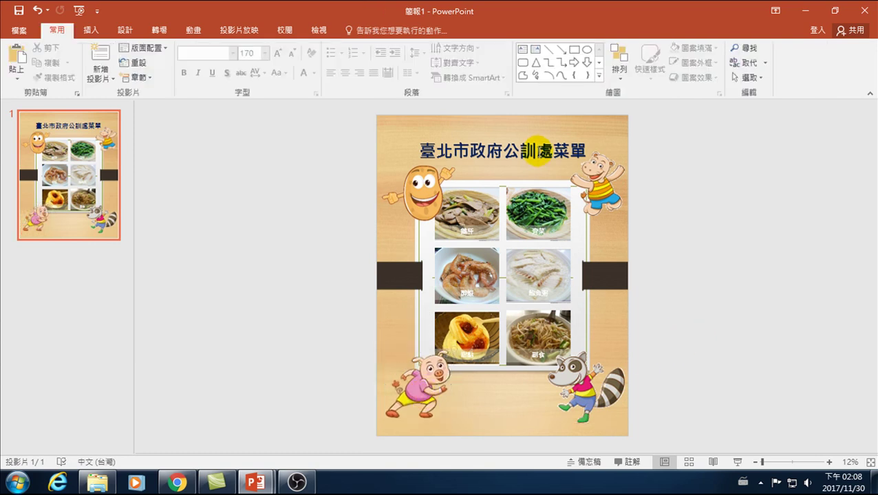
# Enlarge the title 臺北市政府公訓處菜單 to font size 204
pyautogui.click(536, 150)
pyautogui.click(680, 208)
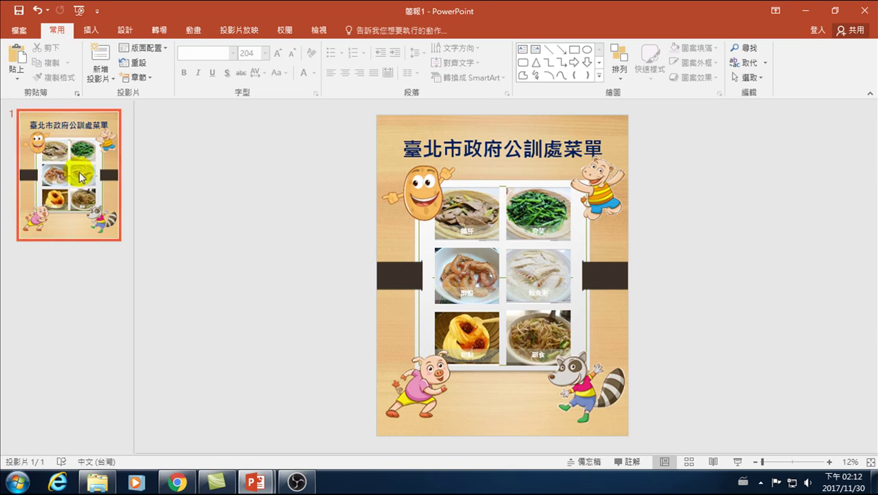
pyautogui.click(80, 176)
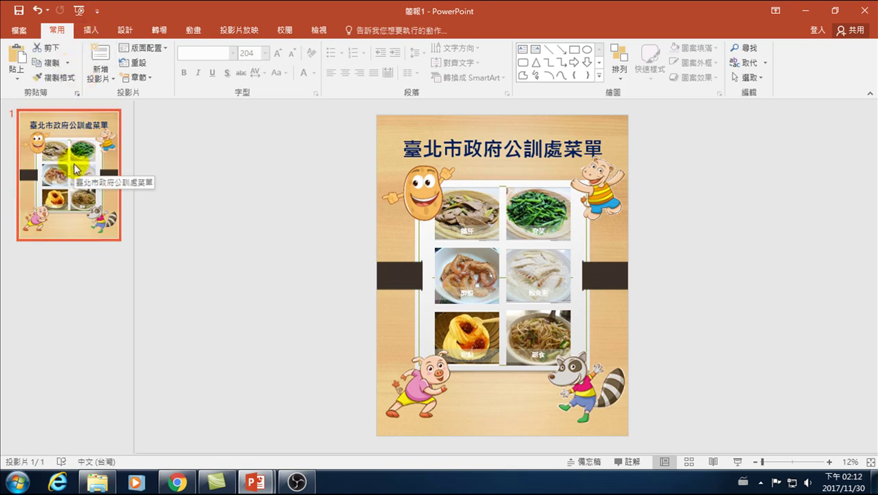
# Copy slide 1 and paste it below as slide 2, then display the new slide
pyautogui.rightClick(87, 123)
pyautogui.click(126, 147)
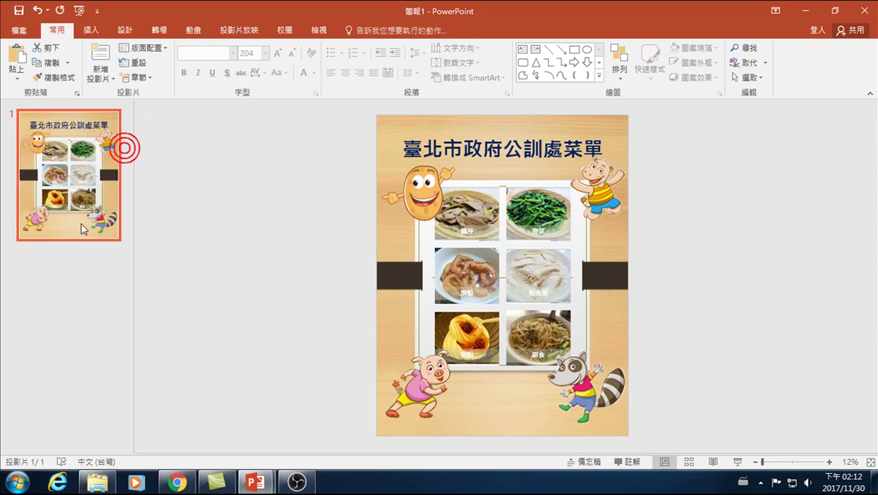
pyautogui.rightClick(71, 257)
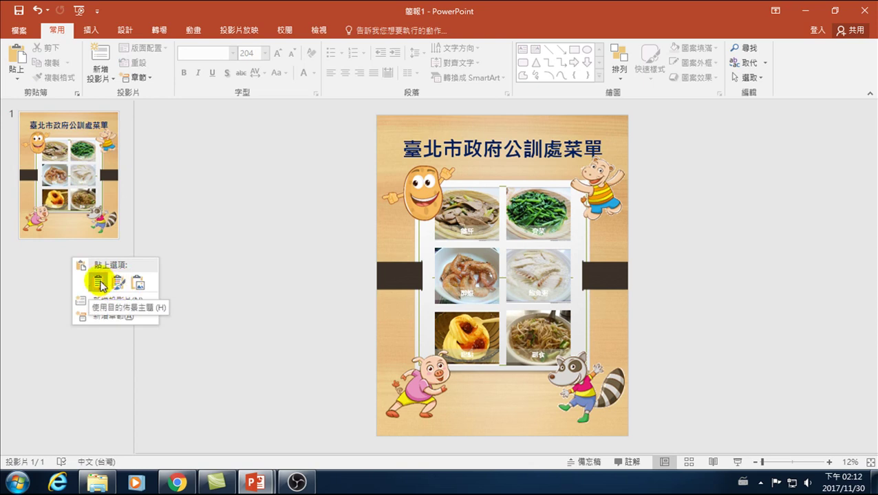
pyautogui.click(48, 272)
pyautogui.click(16, 58)
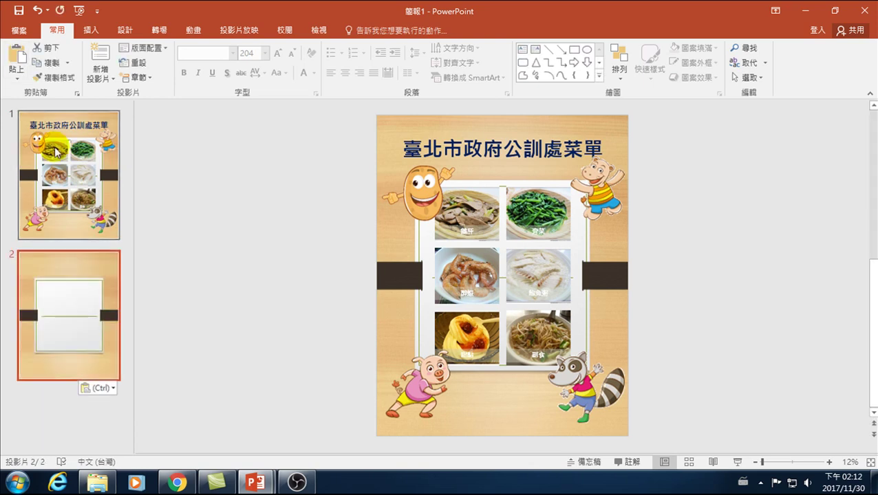
pyautogui.click(62, 279)
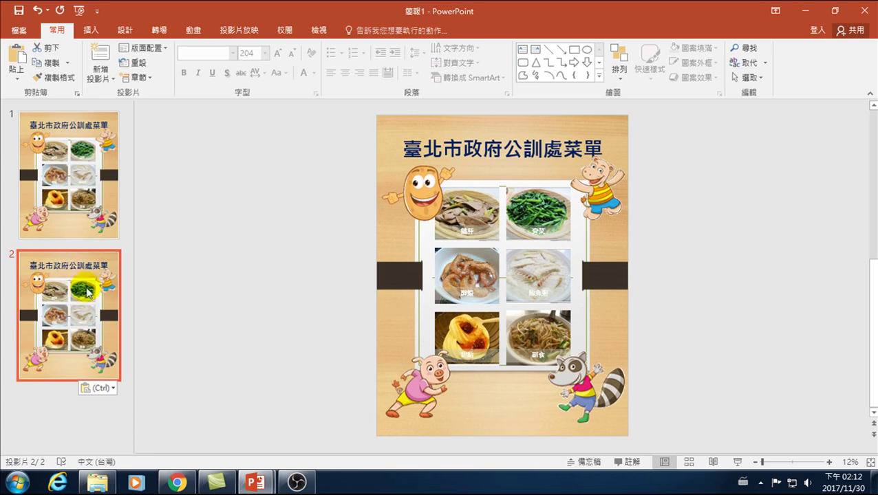
pyautogui.click(98, 263)
pyautogui.click(409, 133)
pyautogui.click(414, 127)
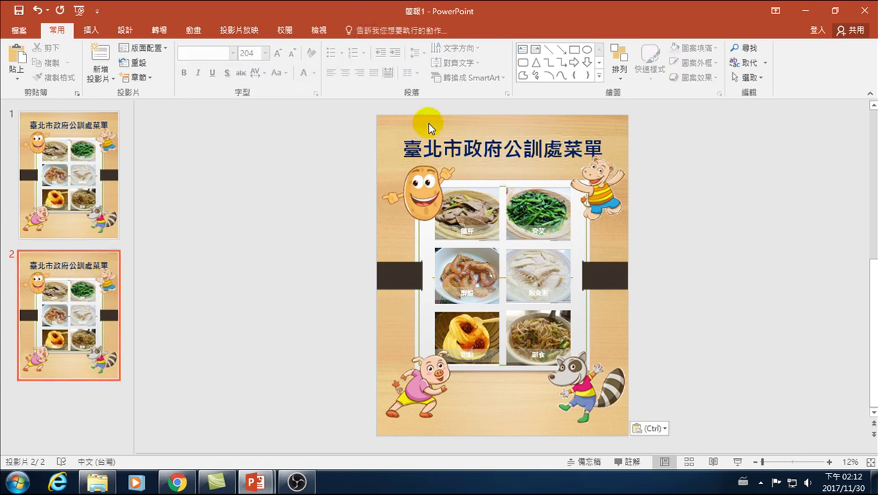
pyautogui.click(68, 310)
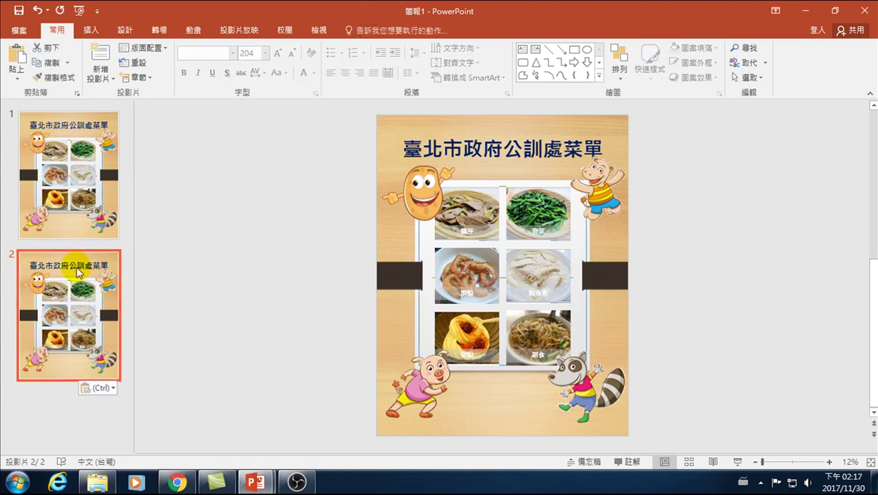
# Fill slide 2's background with the light wood texture, replacing a dark wood trial
pyautogui.click(122, 30)
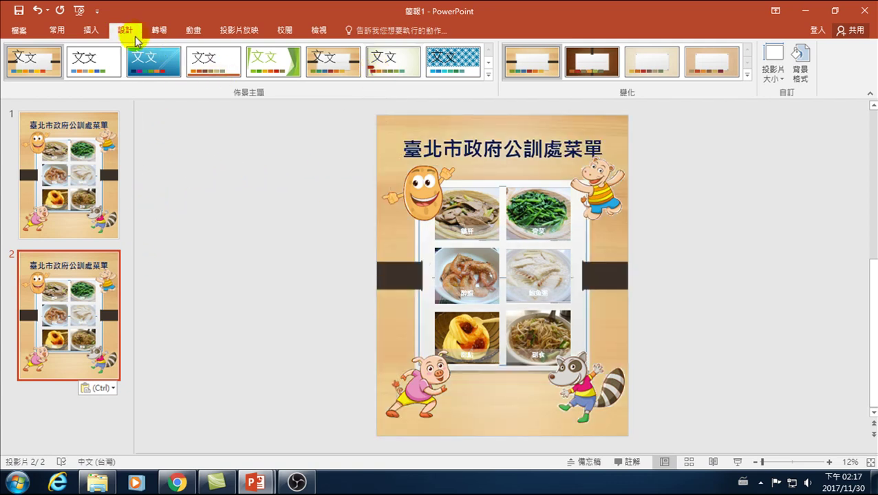
pyautogui.click(799, 56)
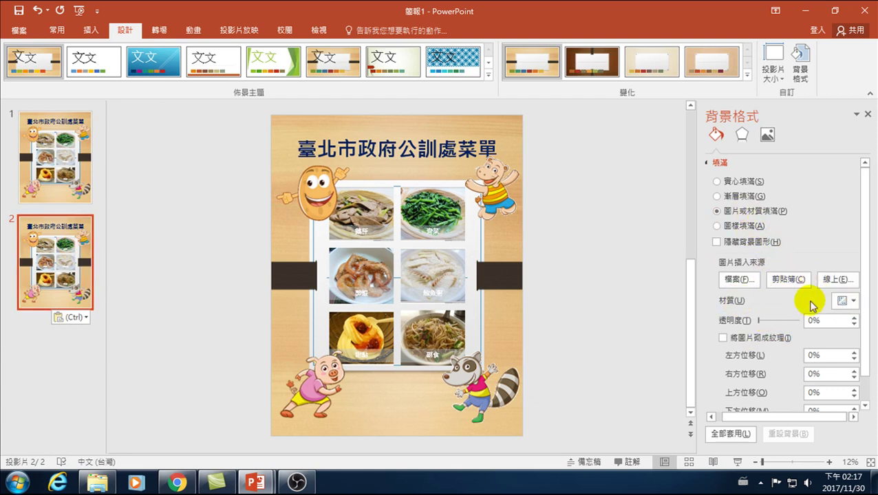
pyautogui.click(852, 303)
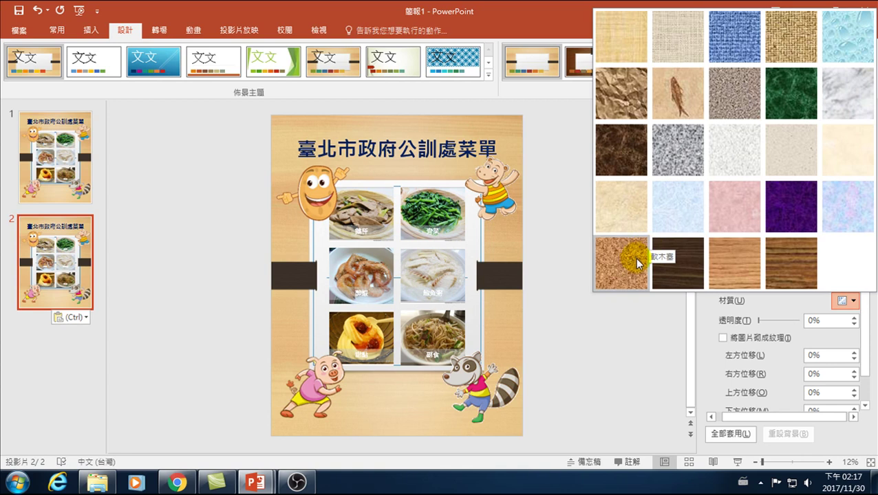
pyautogui.click(680, 260)
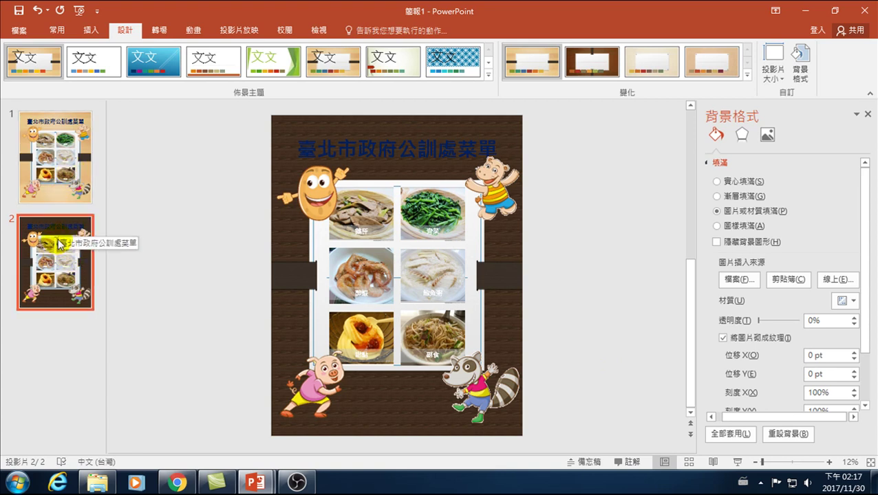
pyautogui.click(845, 300)
pyautogui.click(735, 268)
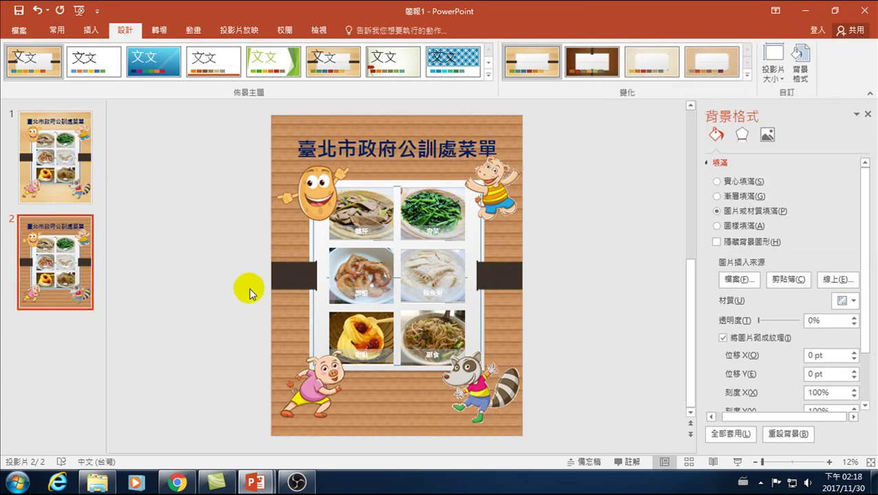
# Delete the existing six-dish picture SmartArt from slide 2
pyautogui.click(371, 217)
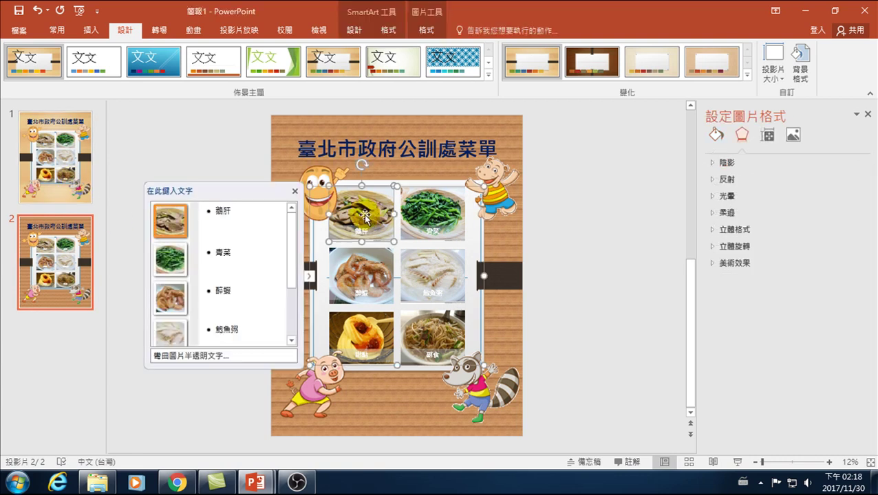
pyautogui.click(356, 188)
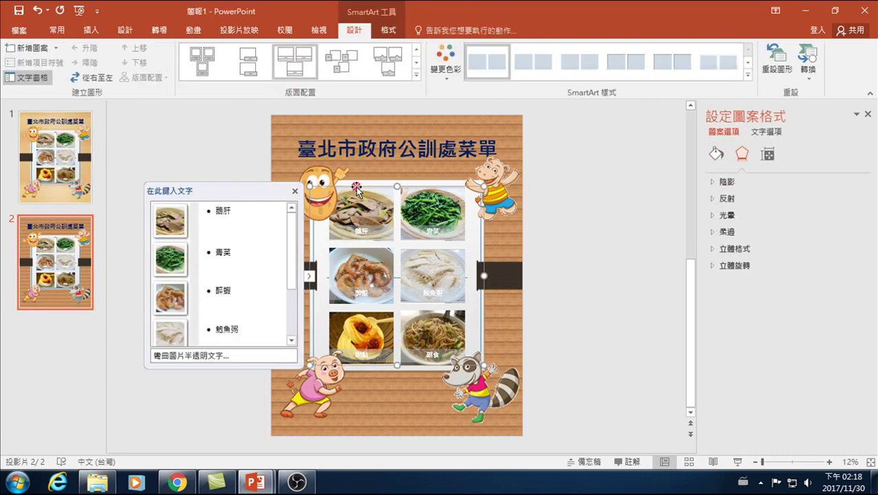
pyautogui.press('Delete')
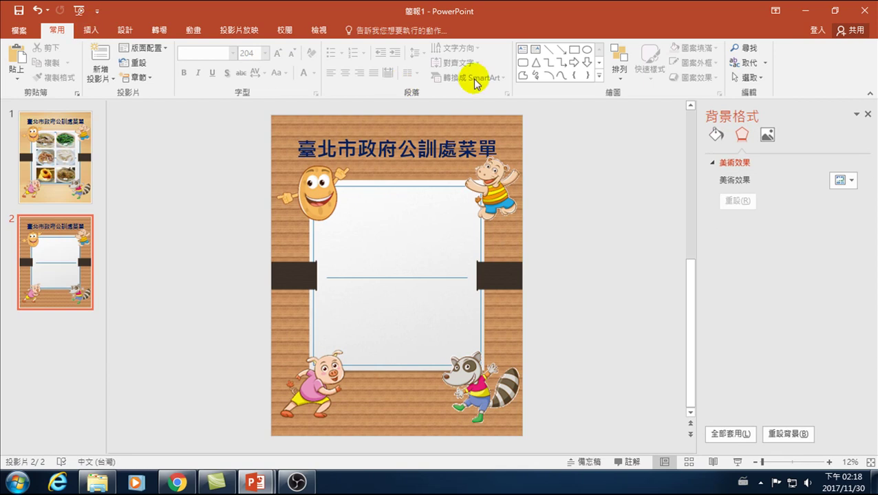
# Insert a Bending Picture Semi-Transparent Text SmartArt with three empty picture placeholders
pyautogui.click(86, 31)
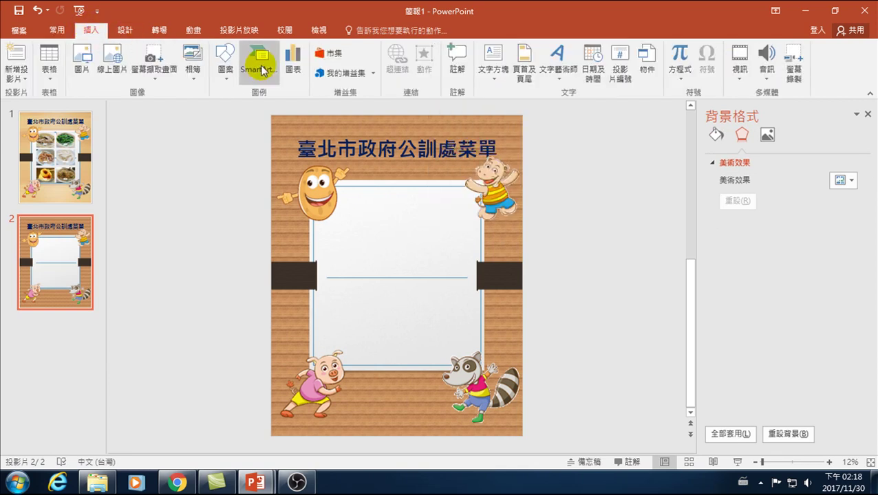
pyautogui.click(261, 69)
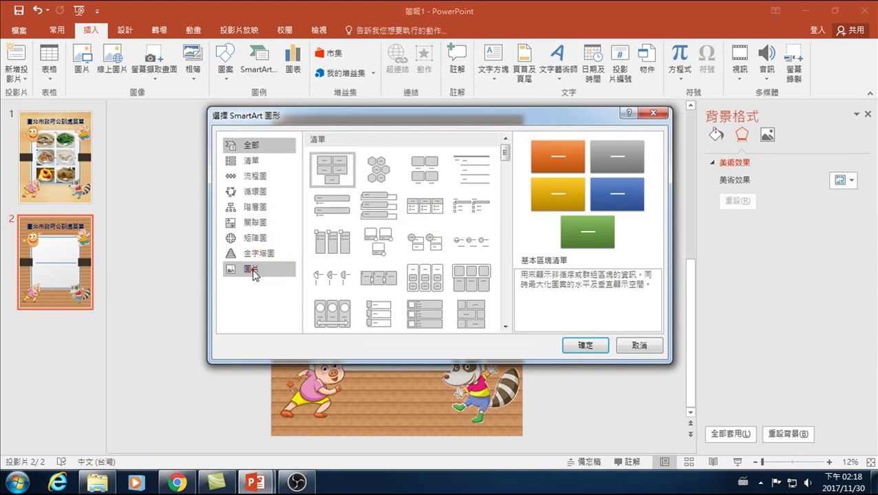
pyautogui.click(252, 271)
pyautogui.click(472, 191)
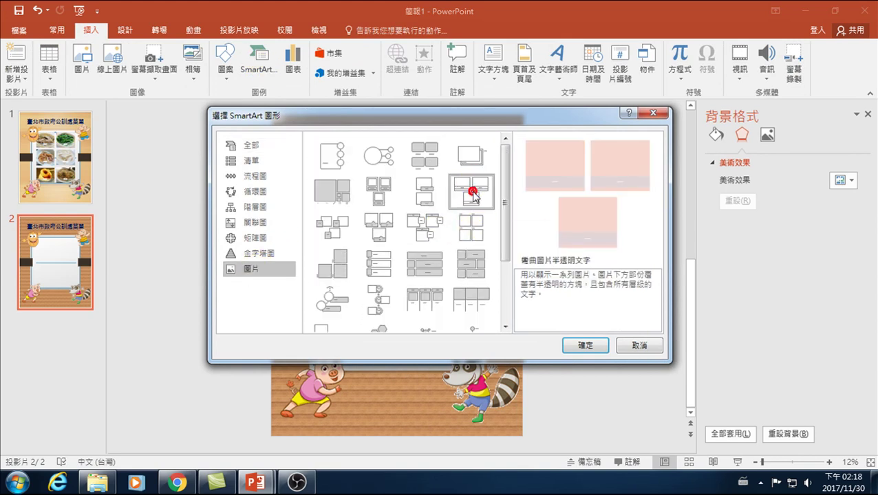
pyautogui.click(585, 345)
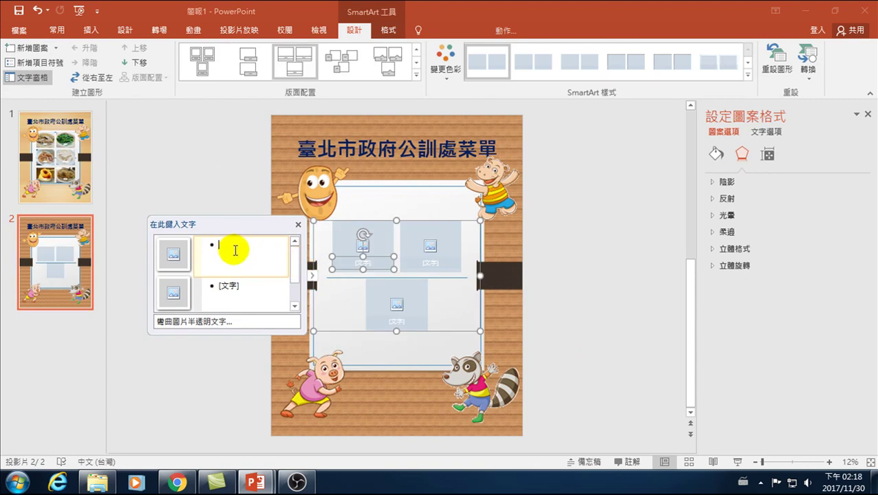
# Try adding a 西餐 online photo to the first shape, then remove the broken picture
pyautogui.click(173, 254)
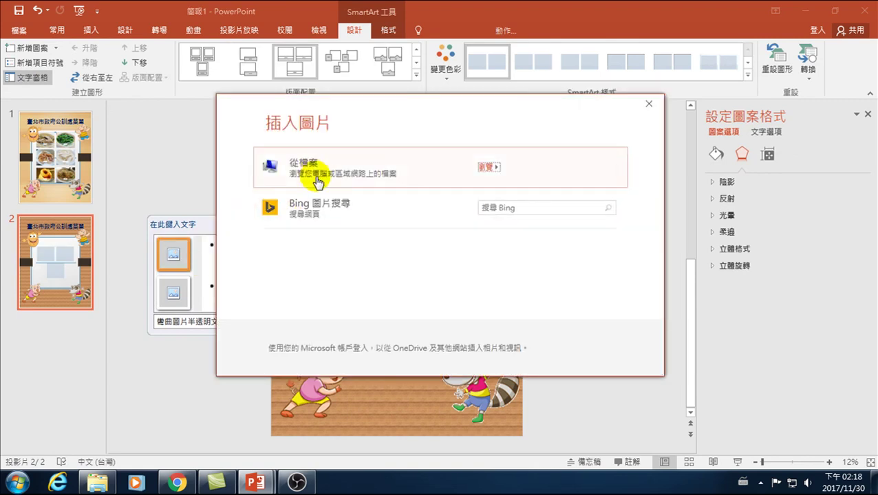
pyautogui.click(499, 207)
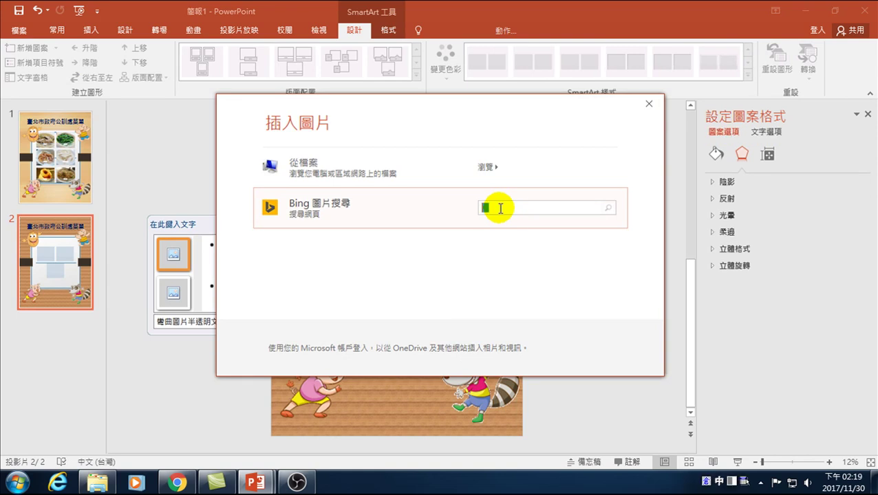
pyautogui.write('金田')
pyautogui.press('space')
pyautogui.write('西餐')
pyautogui.press('space')
pyautogui.press('space')
pyautogui.press('Return')
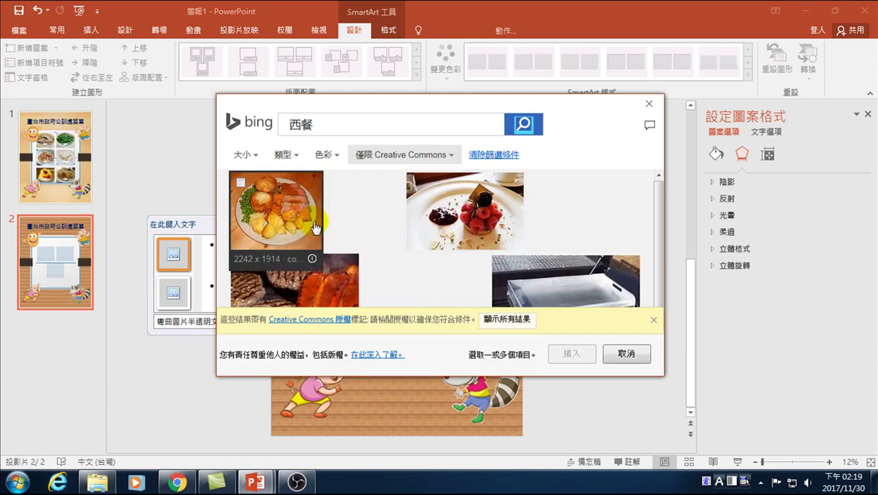
pyautogui.click(284, 211)
pyautogui.click(570, 354)
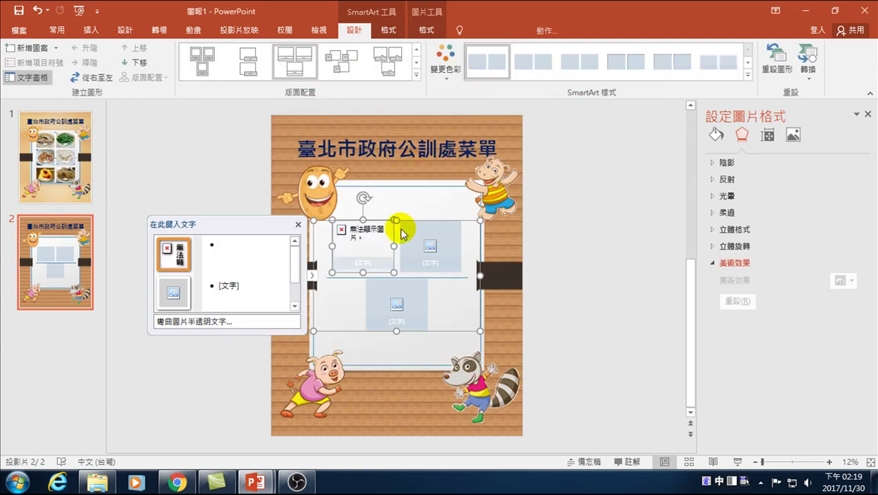
pyautogui.press('Delete')
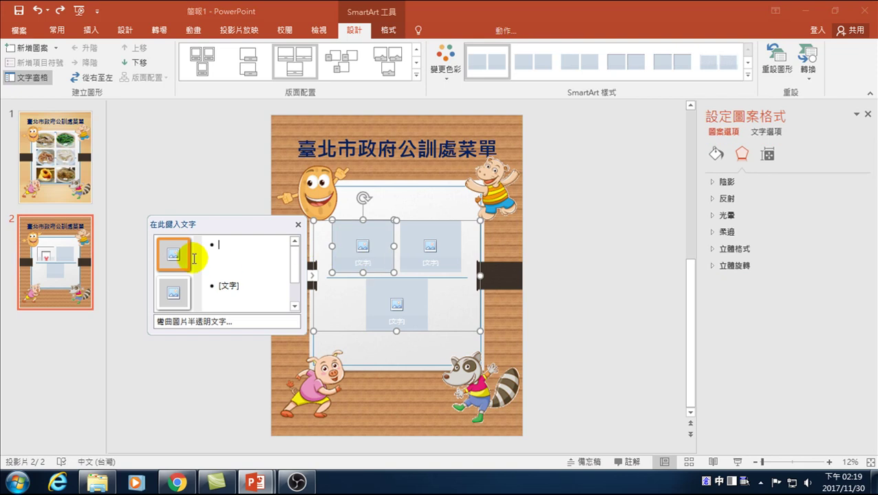
# Fill the first SmartArt shape with a scallop dish photo from a 西餐 online search
pyautogui.click(174, 254)
pyautogui.click(514, 209)
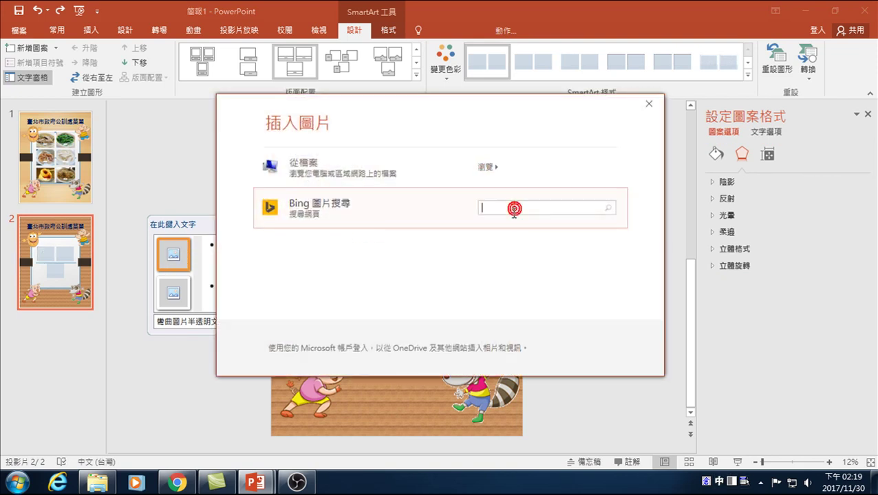
pyautogui.write('西餐')
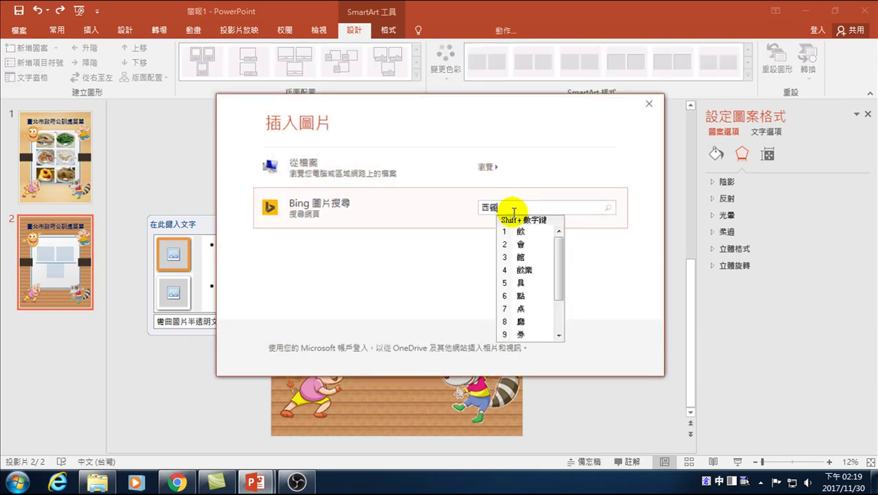
pyautogui.press('Return')
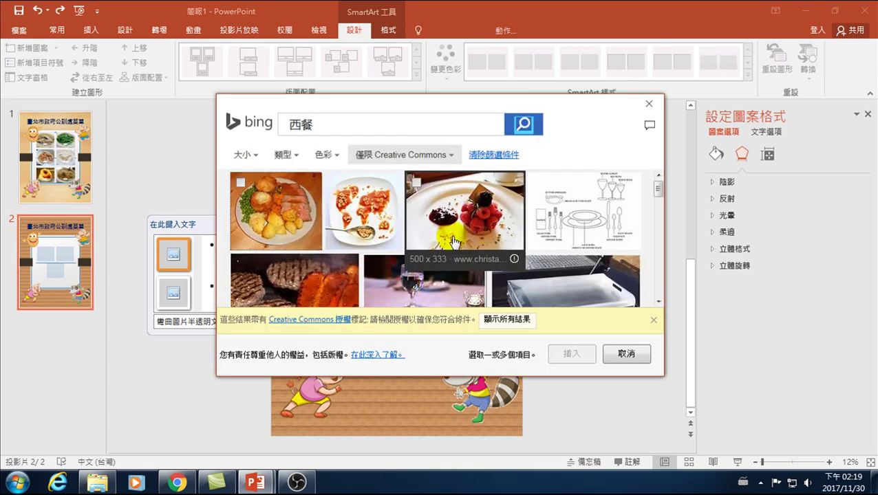
pyautogui.click(350, 214)
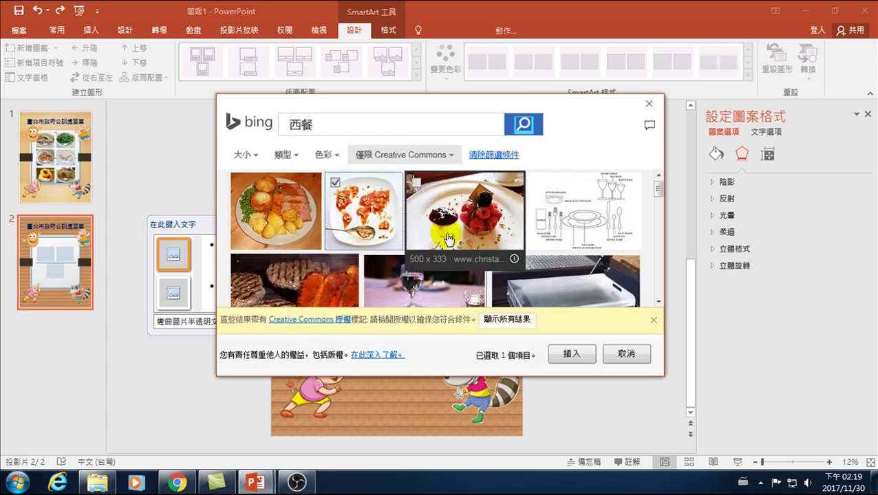
pyautogui.scroll(-2, 413, 241)
pyautogui.scroll(-2, 440, 248)
pyautogui.scroll(-2, 459, 261)
pyautogui.scroll(-2, 458, 261)
pyautogui.scroll(-2, 454, 258)
pyautogui.scroll(-2, 446, 255)
pyautogui.scroll(-2, 427, 262)
pyautogui.scroll(2, 413, 262)
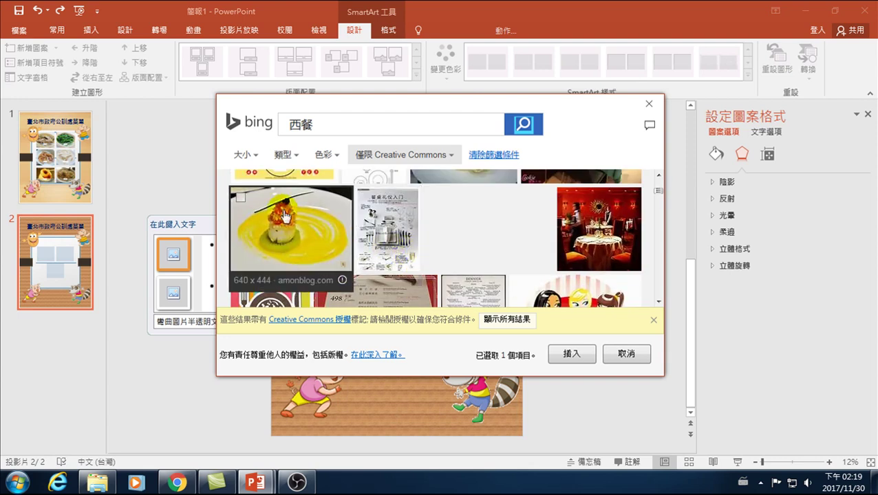
pyautogui.click(571, 353)
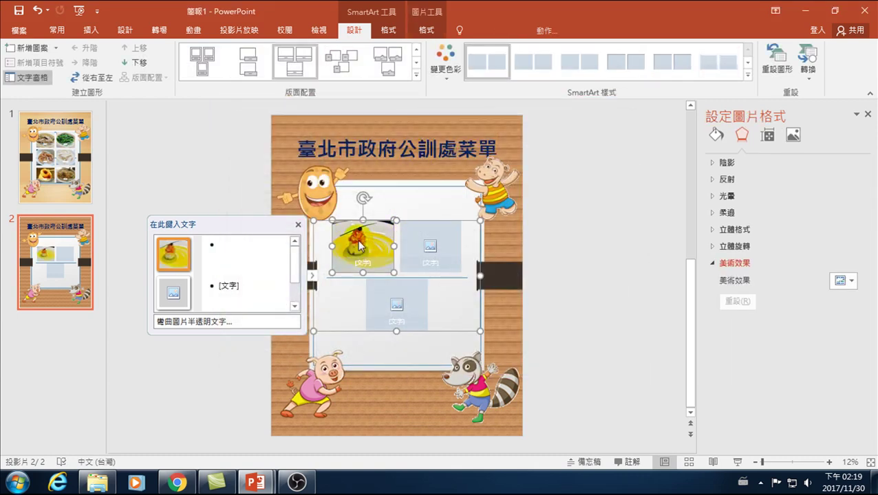
# Fill the second SmartArt shape with a steak photo from a 牛排 online search
pyautogui.click(173, 292)
pyautogui.click(537, 209)
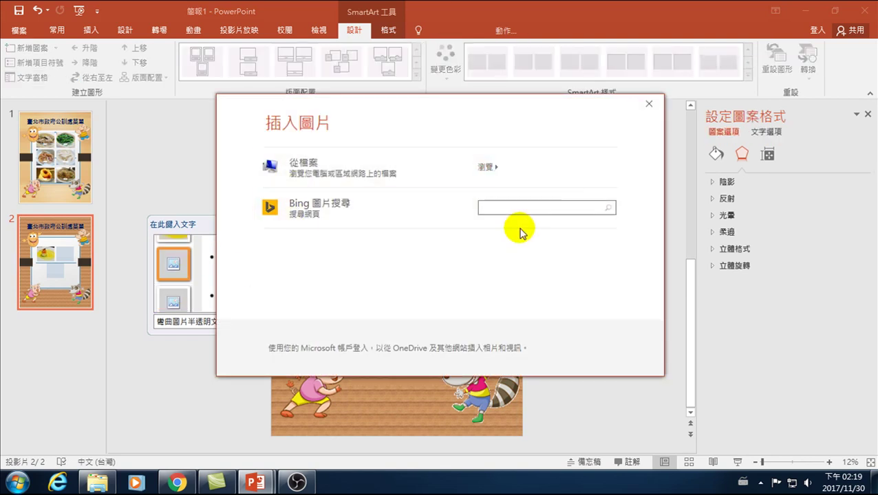
pyautogui.write('q q')
pyautogui.press('space')
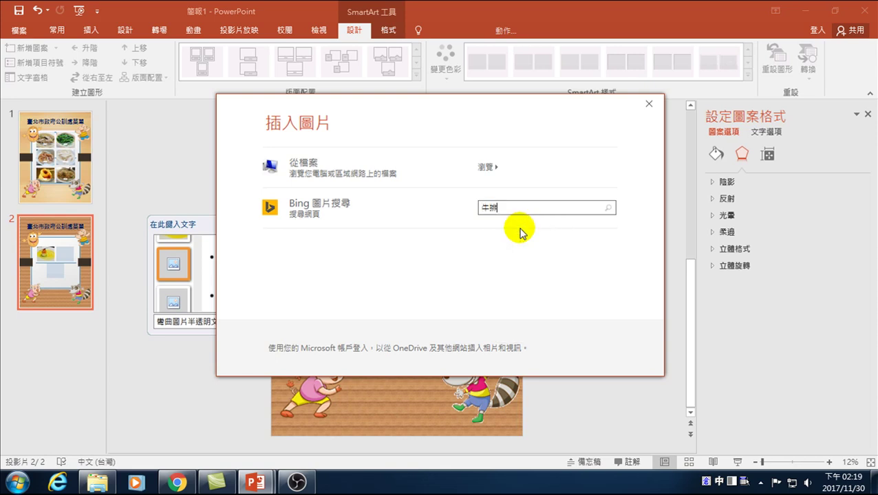
pyautogui.press('Return')
pyautogui.scroll(-1, 430, 234)
pyautogui.scroll(1, 430, 234)
pyautogui.click(407, 201)
pyautogui.click(571, 354)
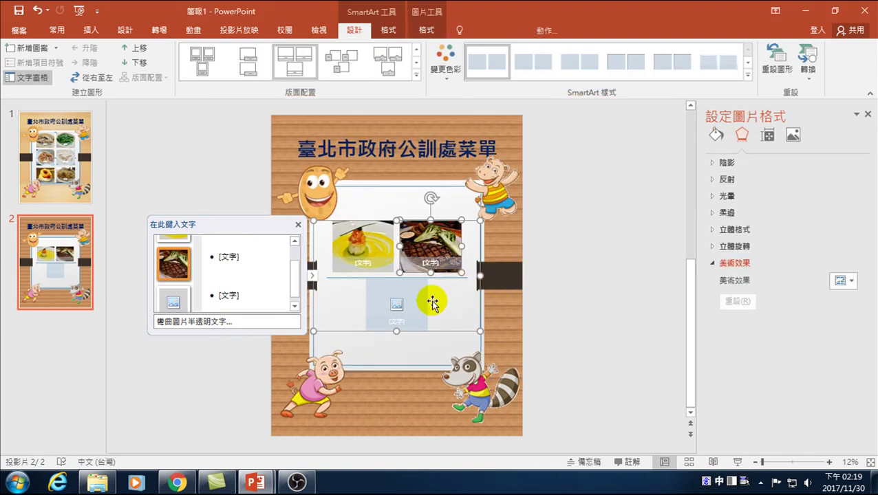
# Try inserting a 義大利麵 pasta photo into the third shape, then clear the failed picture
pyautogui.click(172, 302)
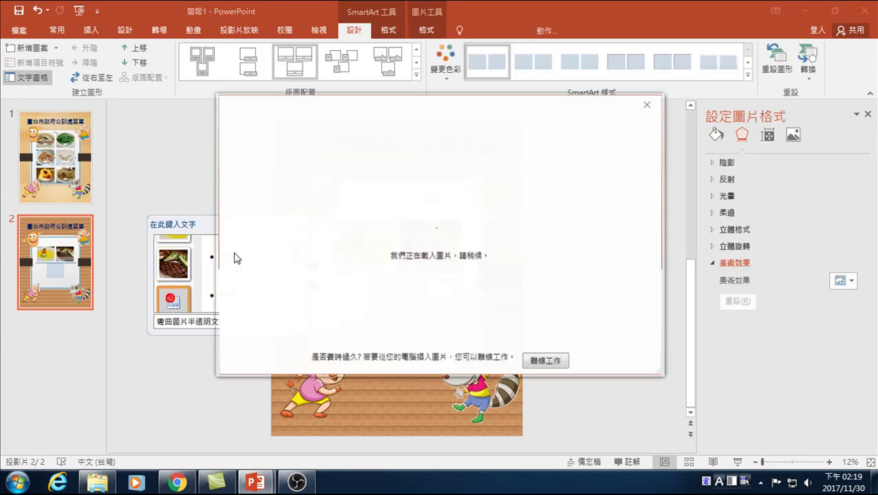
pyautogui.click(515, 208)
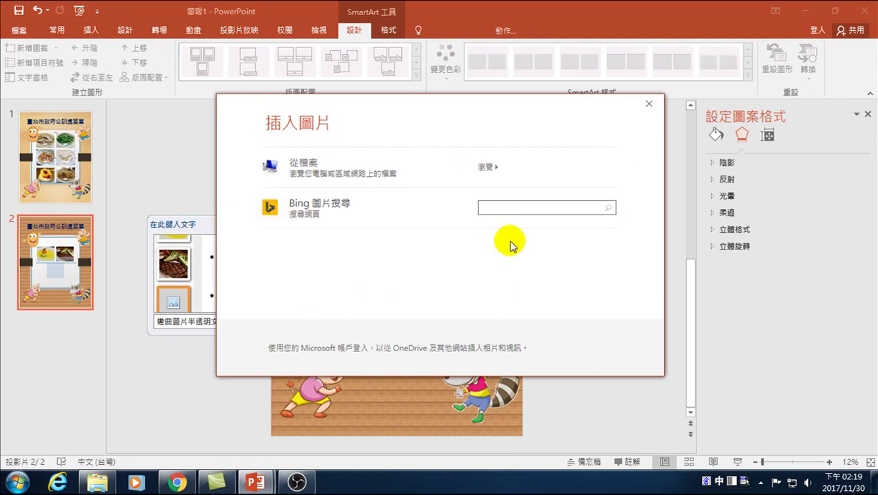
pyautogui.write('義大利')
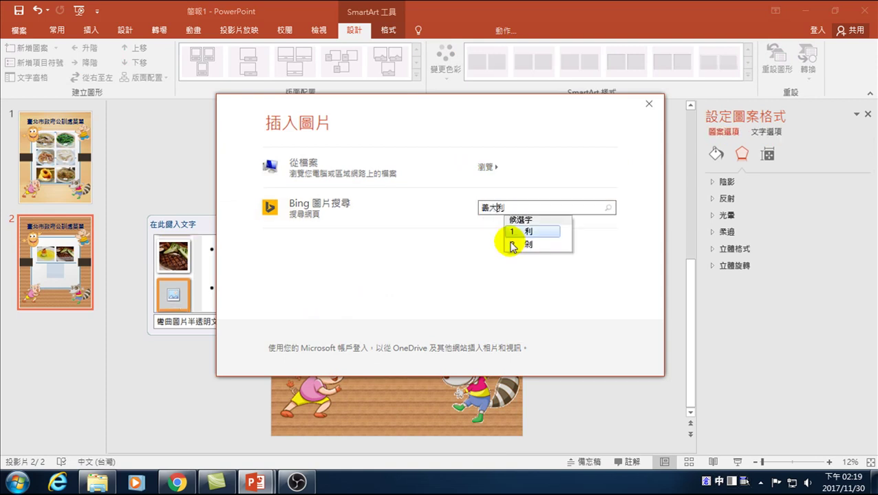
pyautogui.press('Return')
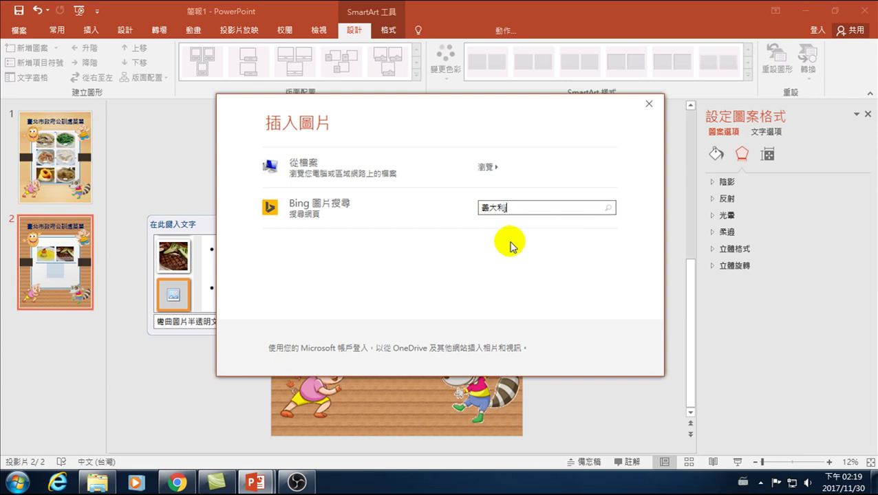
pyautogui.write('j')
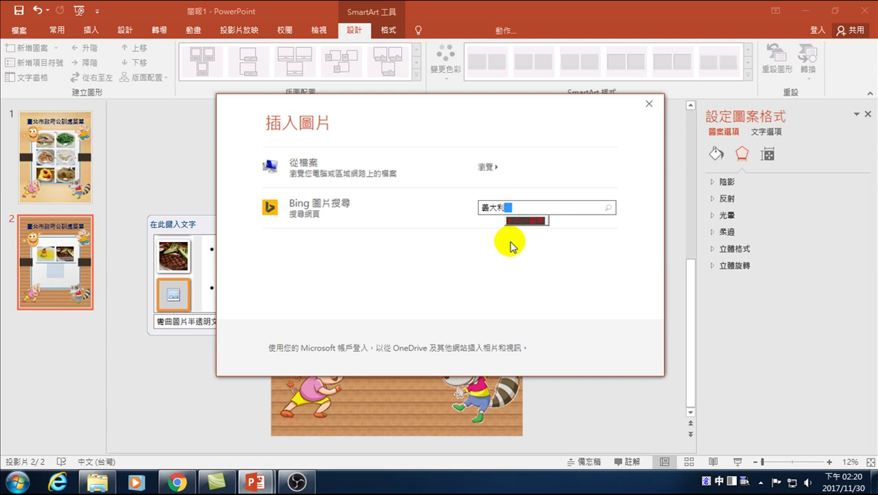
pyautogui.press('space')
pyautogui.press('Return')
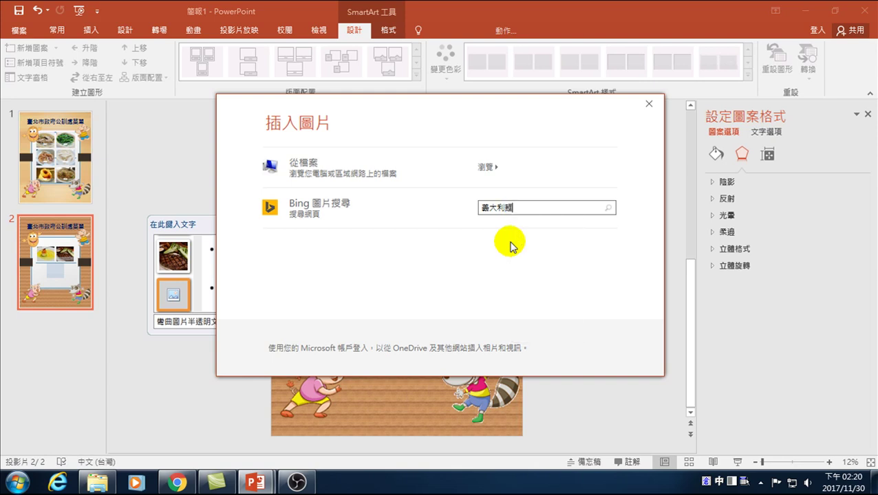
pyautogui.press('Return')
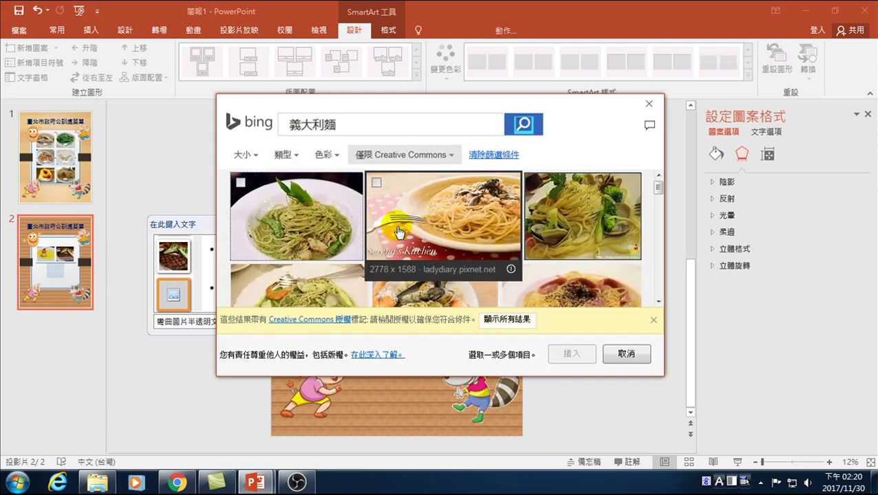
pyautogui.click(241, 182)
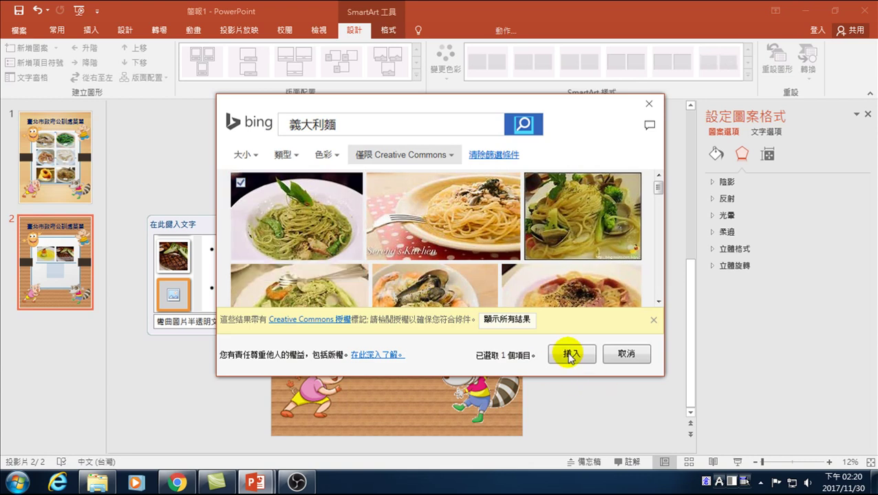
pyautogui.click(565, 353)
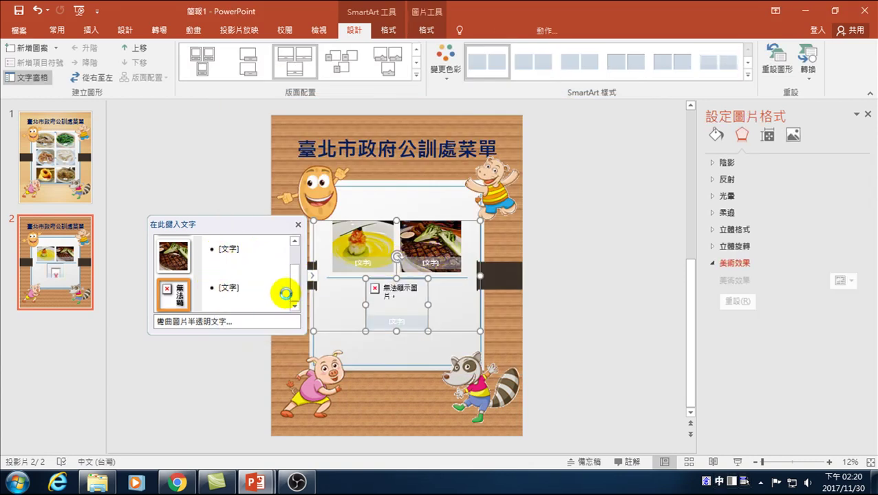
pyautogui.click(206, 289)
pyautogui.click(225, 290)
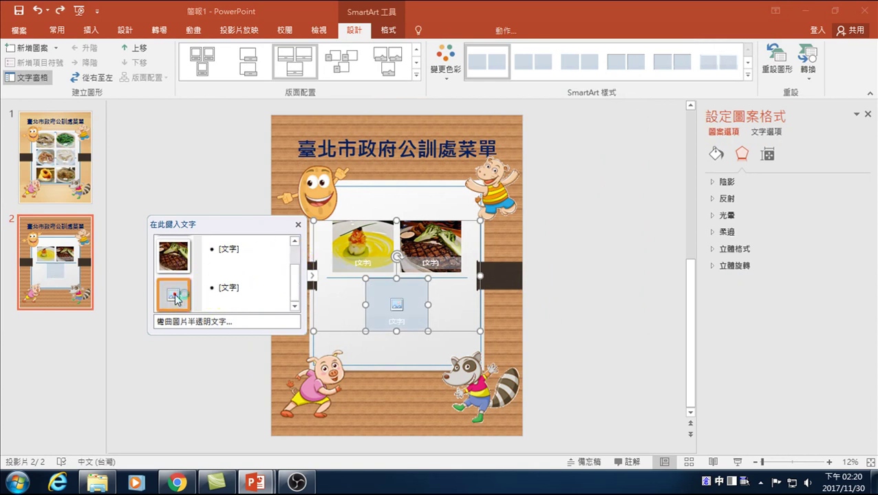
# Search 義大利麵 again and insert the clam pasta photo into the third shape
pyautogui.click(175, 296)
pyautogui.write('義')
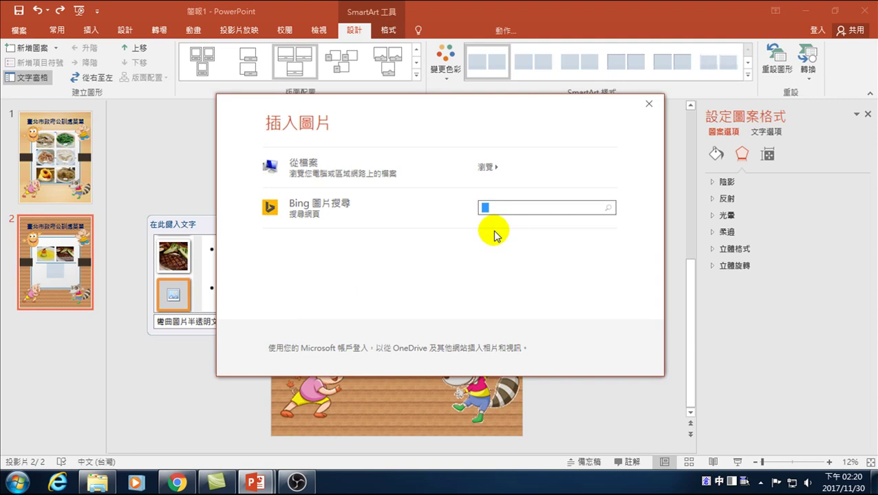
pyautogui.write('大利')
pyautogui.press('Return')
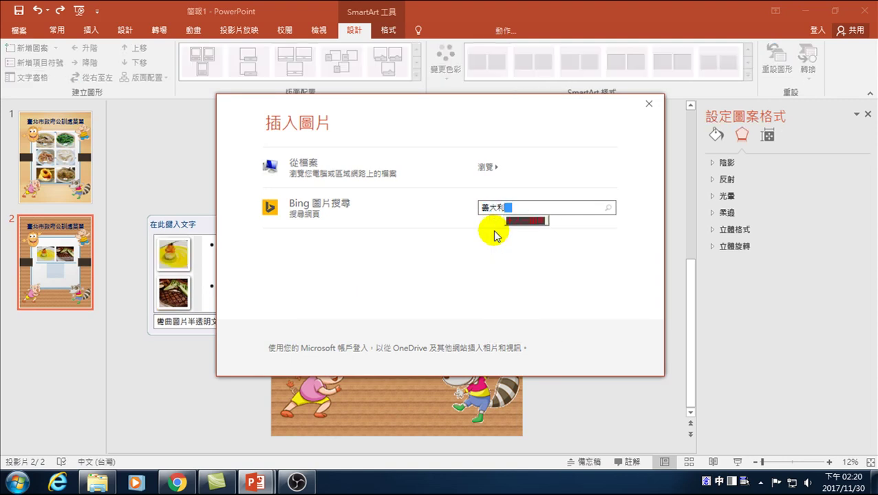
pyautogui.press('space')
pyautogui.press('Return')
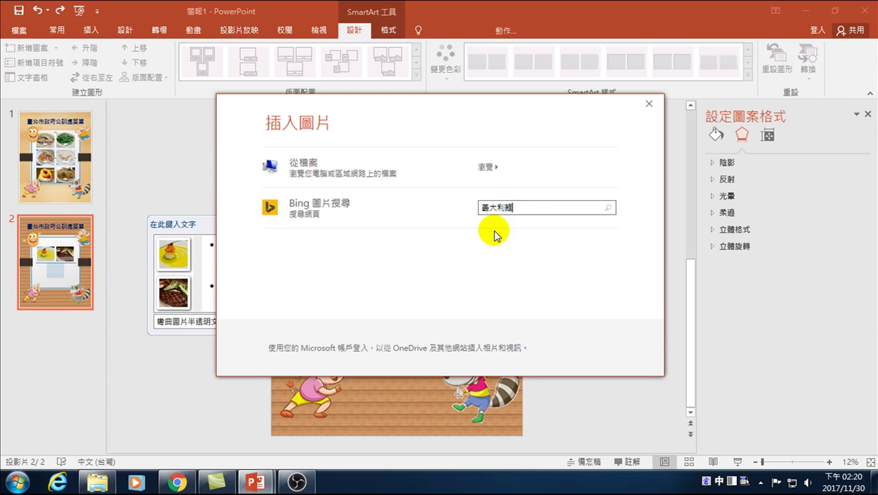
pyautogui.press('Return')
pyautogui.scroll(-1, 408, 234)
pyautogui.scroll(1, 408, 231)
pyautogui.moveTo(582, 220)
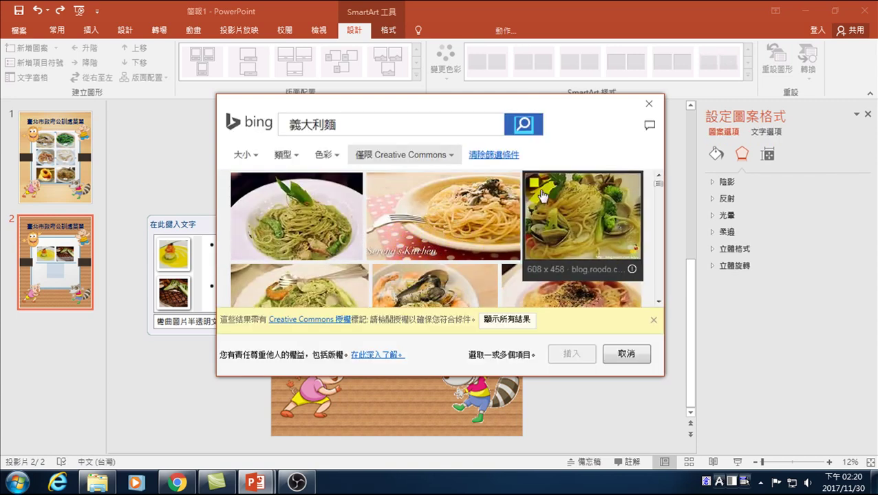
pyautogui.scroll(-2, 481, 213)
pyautogui.scroll(-1, 406, 254)
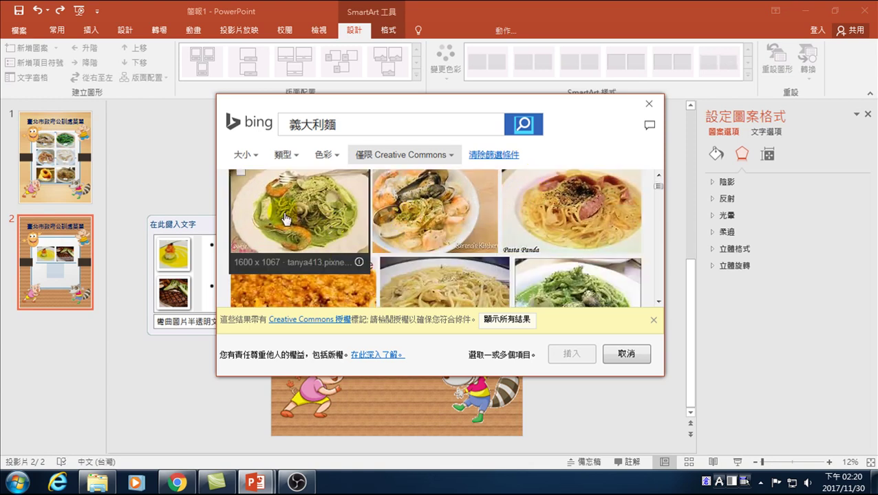
pyautogui.scroll(2, 419, 227)
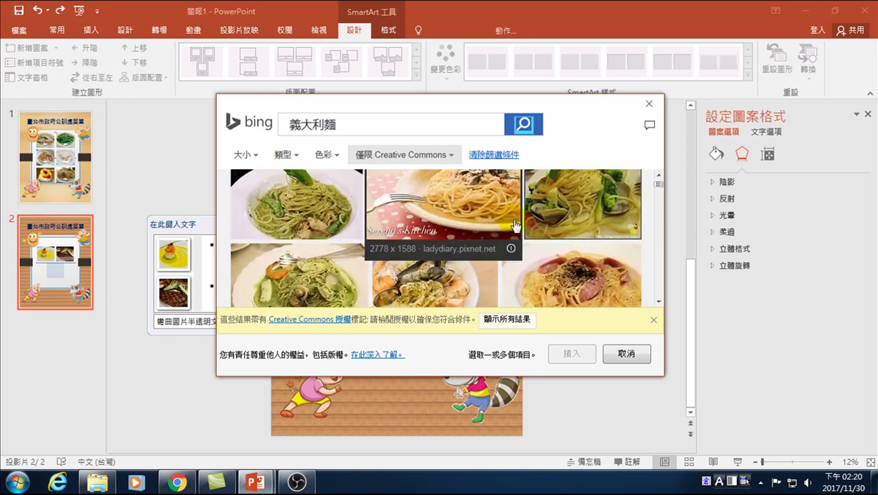
pyautogui.scroll(1, 554, 200)
pyautogui.click(534, 184)
pyautogui.click(569, 350)
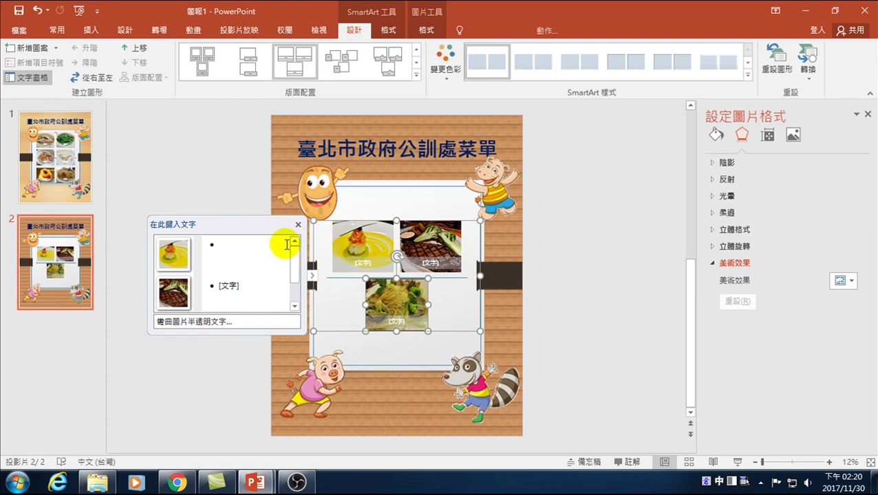
# Caption the three pictures 甜點, 牛排 and 義大利麵
pyautogui.click(233, 250)
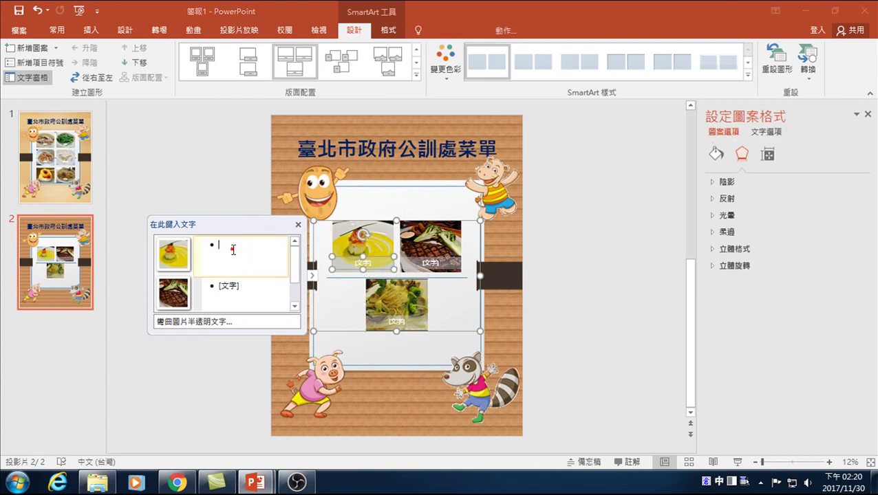
pyautogui.click(247, 247)
pyautogui.write('hr')
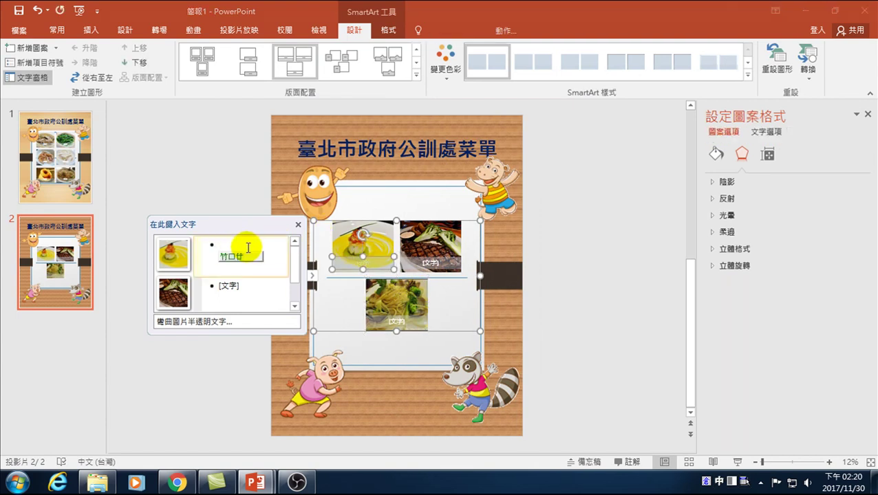
pyautogui.write('甜點')
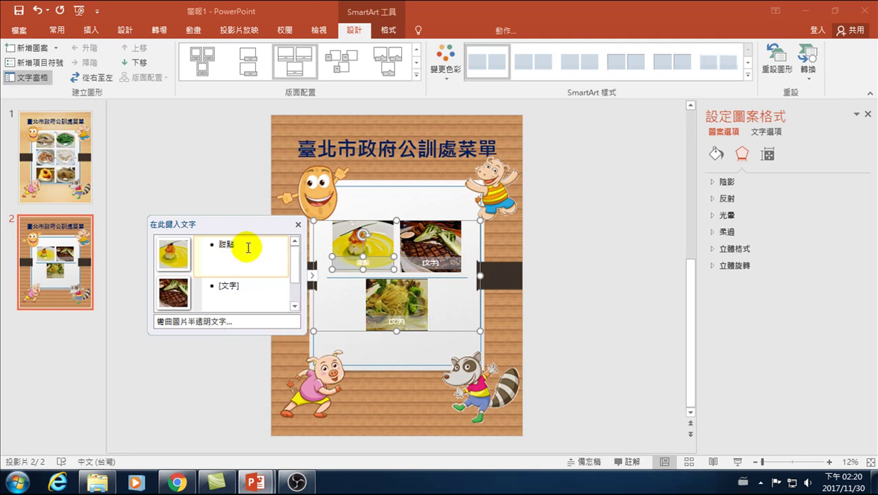
pyautogui.click(251, 289)
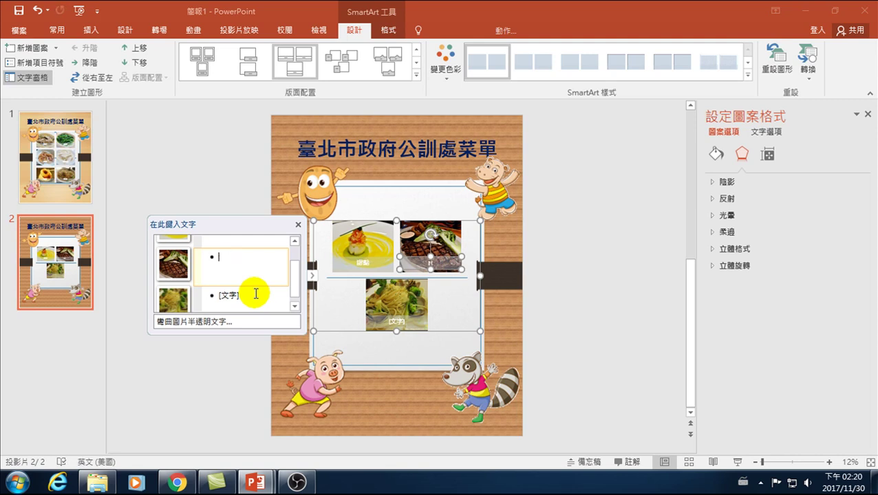
pyautogui.write('hqlqy')
pyautogui.press('space')
pyautogui.press('Return')
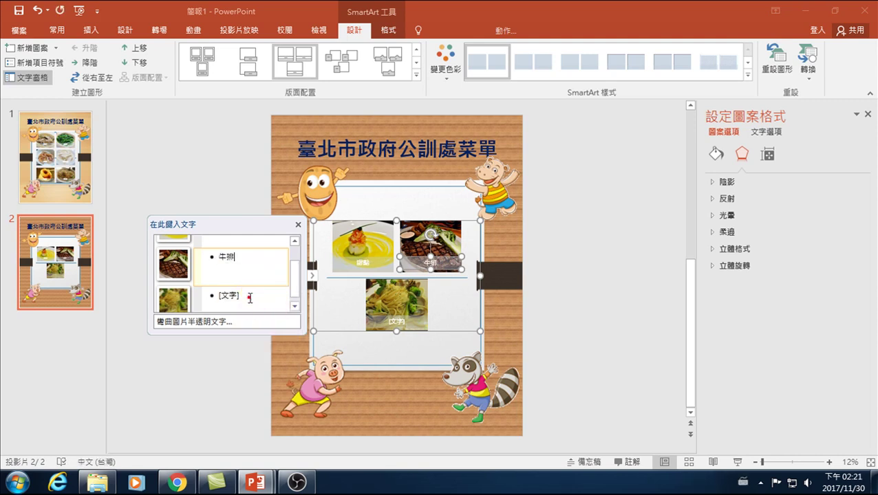
pyautogui.click(250, 297)
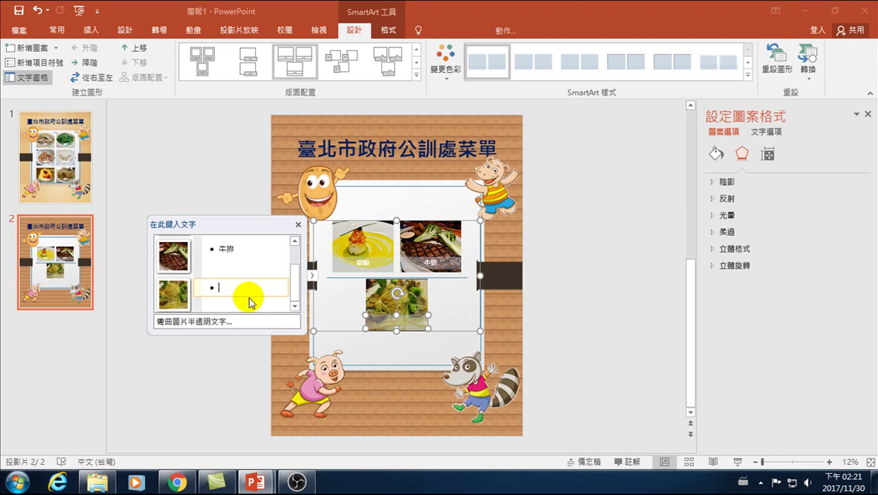
pyautogui.write('tikhn')
pyautogui.press('Return')
pyautogui.press('space')
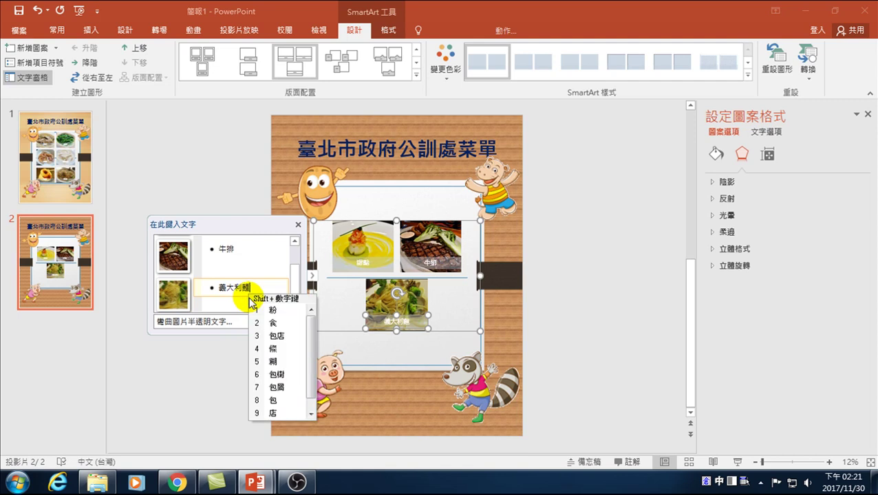
pyautogui.press('Return')
# Add three new picture items captioned Aaa, Bbb and ccc after 義大利麵
pyautogui.click(227, 370)
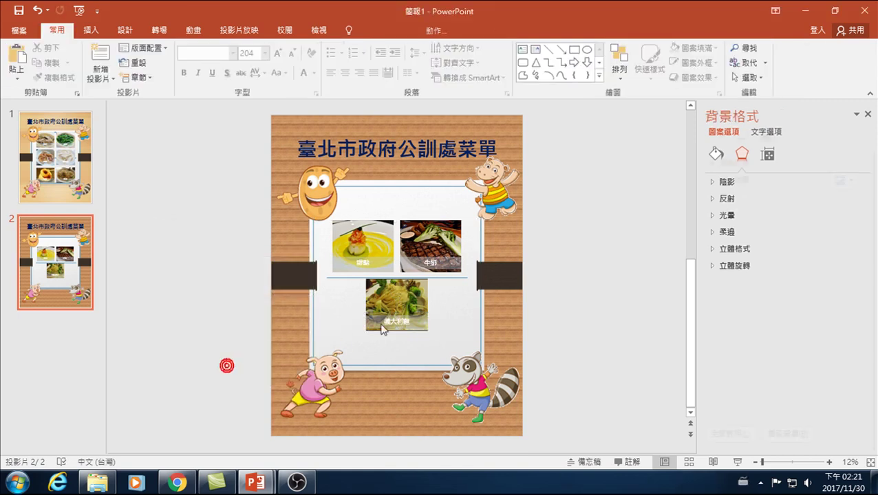
pyautogui.click(439, 294)
pyautogui.click(262, 290)
pyautogui.press('Return')
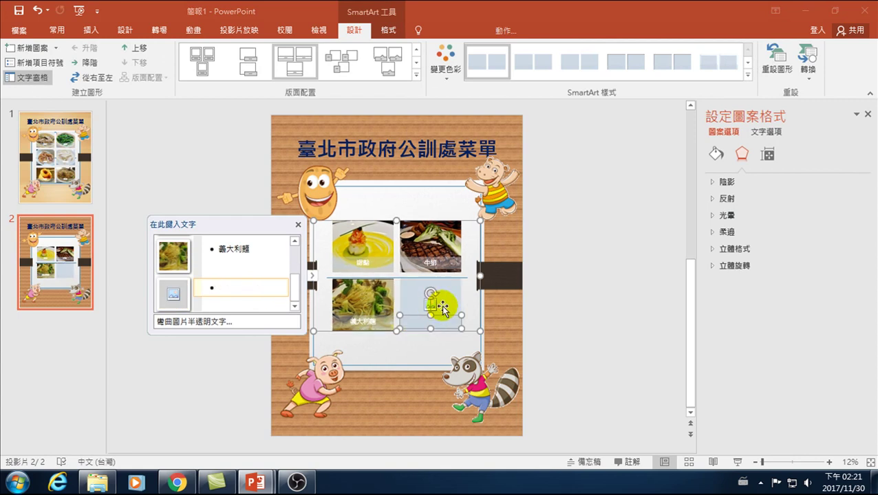
pyautogui.click(276, 296)
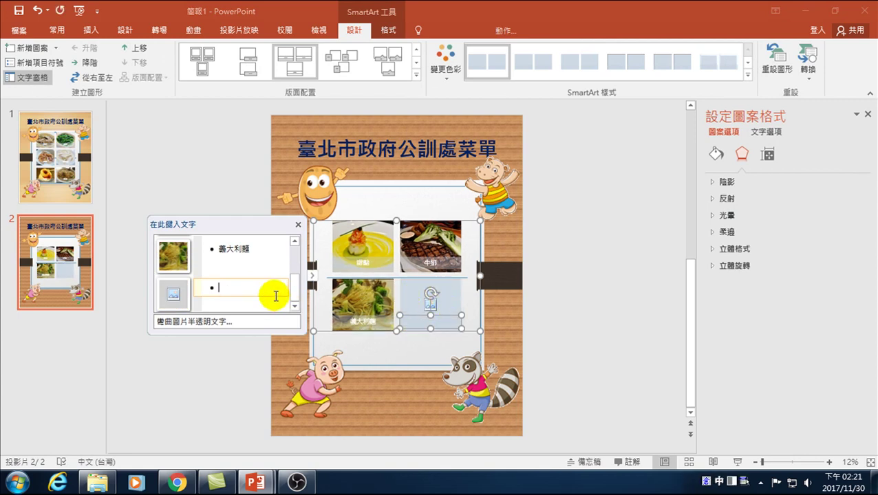
pyautogui.hotkey('ctrl', 'space')
pyautogui.write('aaa')
pyautogui.press('Return')
pyautogui.write('bbb')
pyautogui.press('Return')
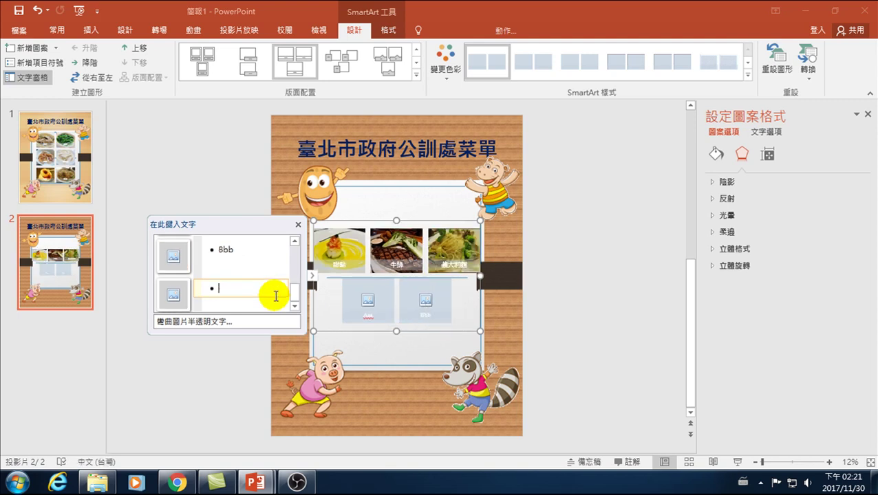
pyautogui.write('ccc')
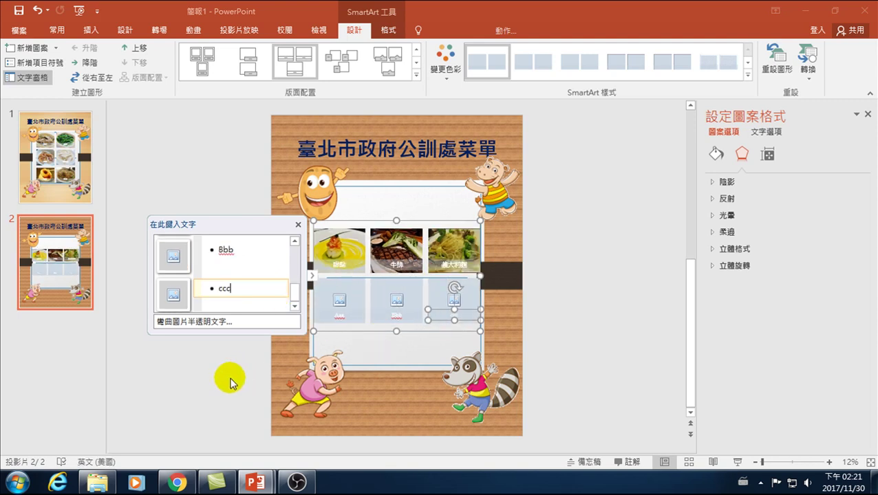
pyautogui.click(229, 377)
pyautogui.click(391, 261)
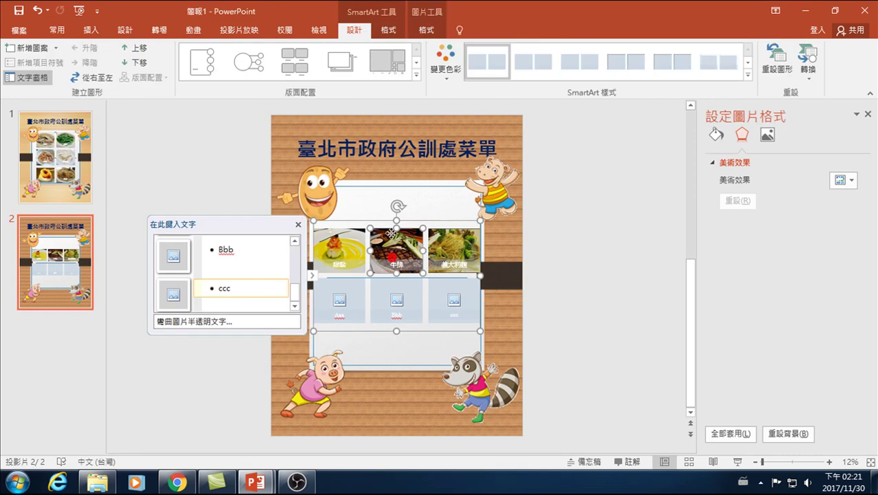
pyautogui.click(391, 187)
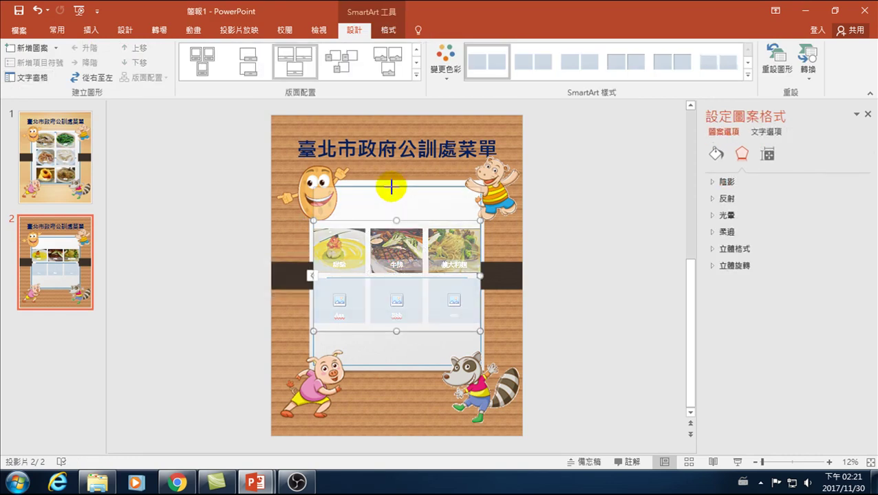
# Stretch the SmartArt to the frame's top and bottom edges and send the 牛排 picture to back
pyautogui.moveTo(391, 187); pyautogui.dragTo(368, 190)
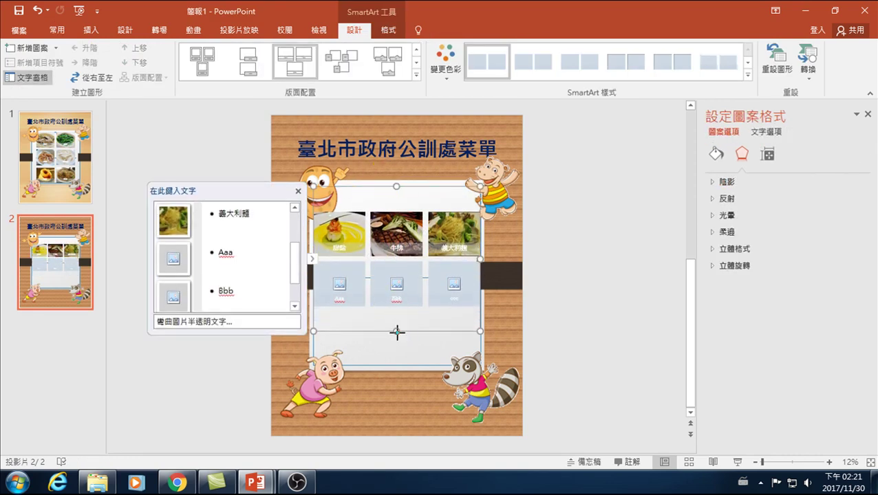
pyautogui.moveTo(396, 332); pyautogui.dragTo(400, 369)
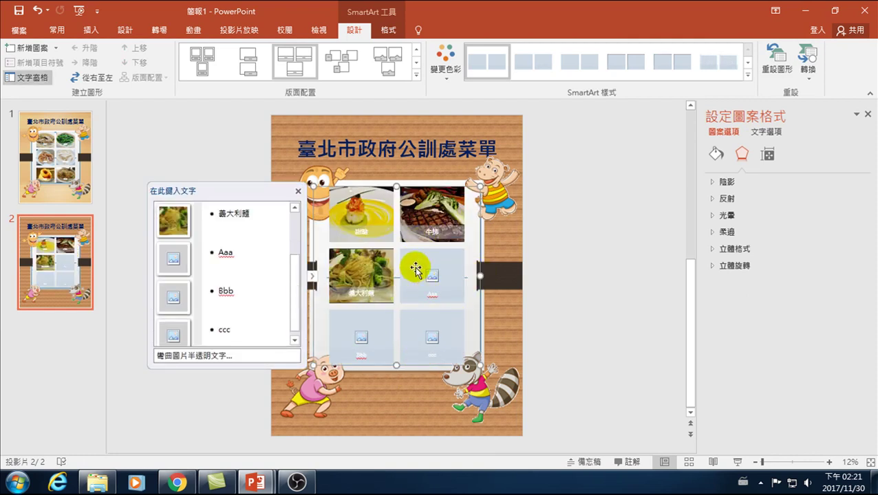
pyautogui.click(425, 188)
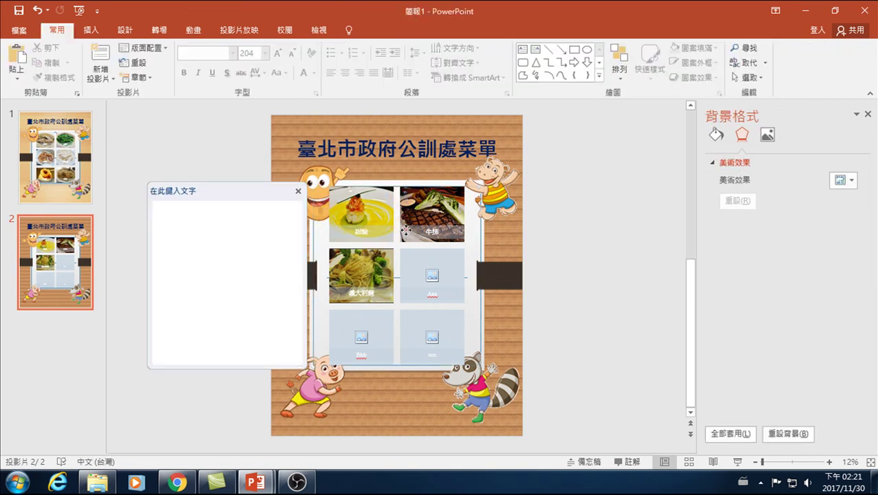
pyautogui.rightClick(350, 187)
pyautogui.click(383, 325)
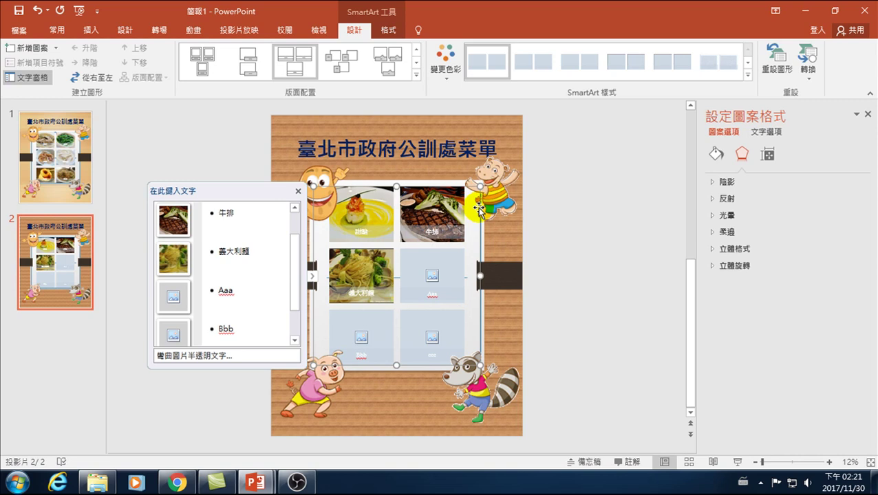
pyautogui.click(576, 210)
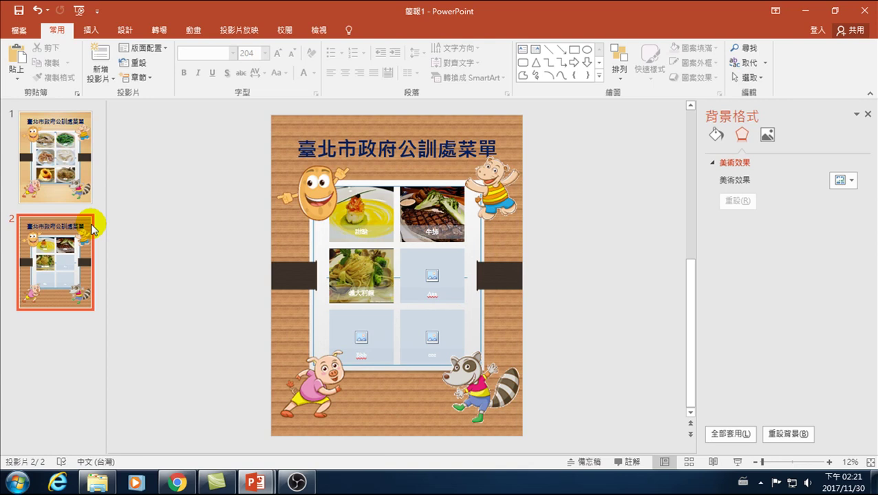
# Save the presentation as 臺北市政府公訓處菜單 in D:\Publisher 20171124
pyautogui.click(18, 10)
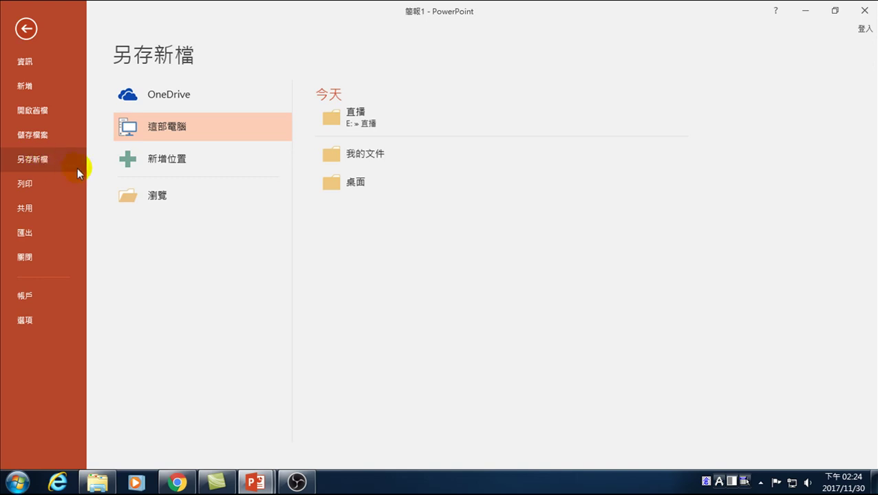
pyautogui.click(45, 159)
pyautogui.click(160, 195)
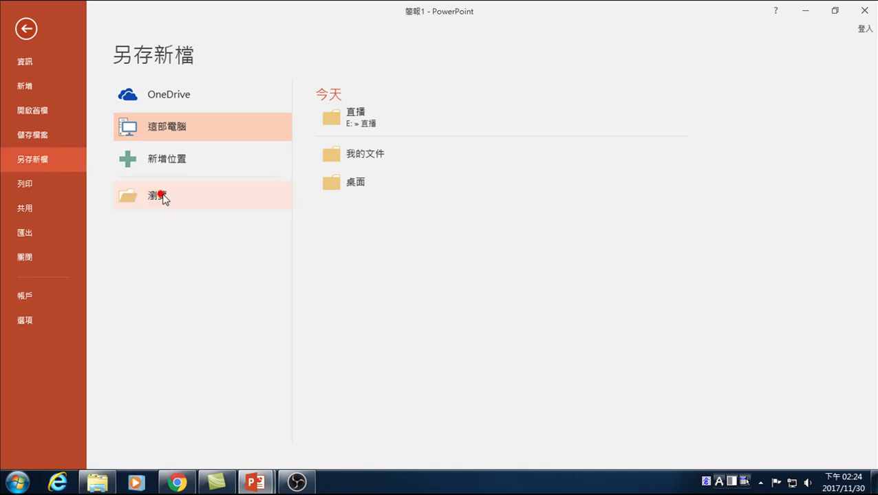
pyautogui.click(108, 142)
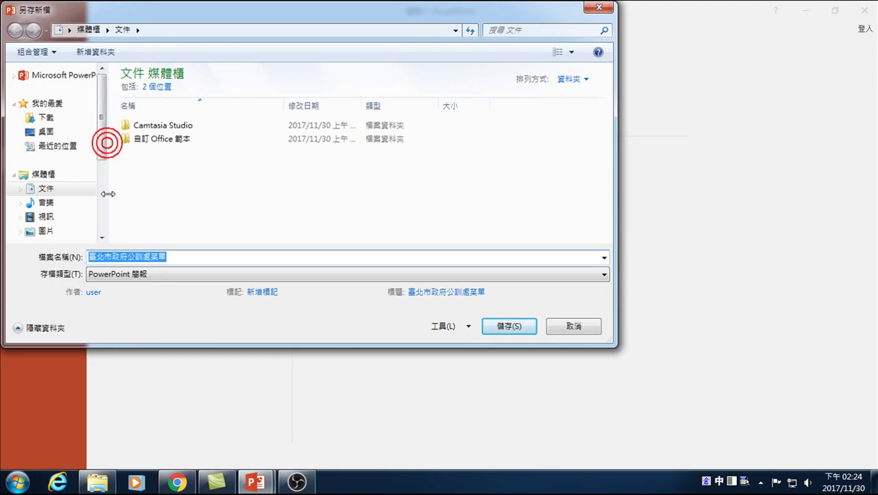
pyautogui.moveTo(101, 137); pyautogui.dragTo(101, 165)
pyautogui.click(61, 196)
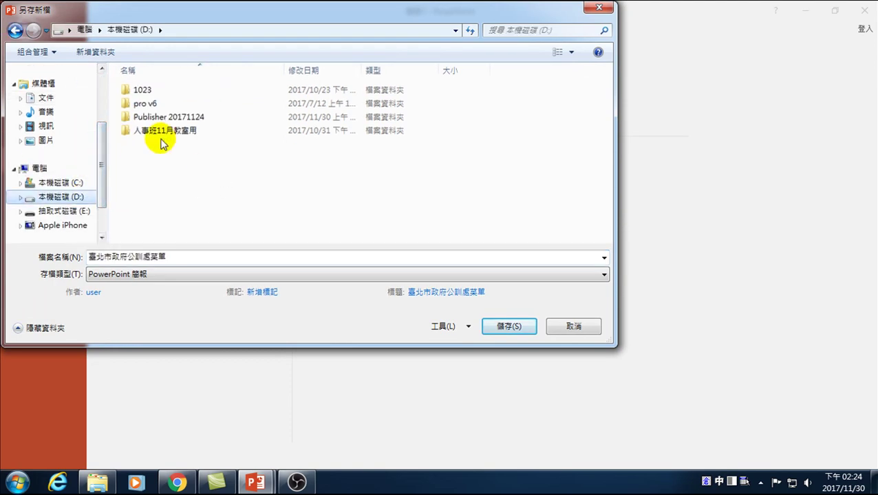
pyautogui.doubleClick(153, 117)
pyautogui.click(184, 256)
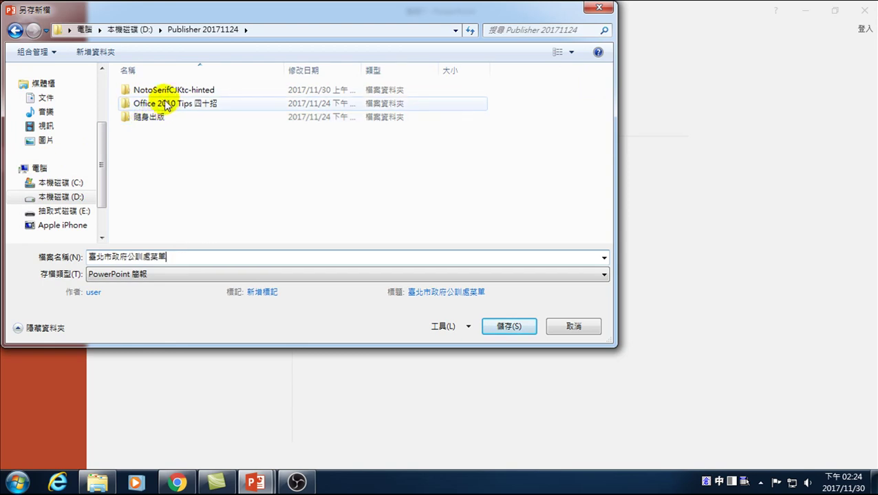
pyautogui.click(500, 327)
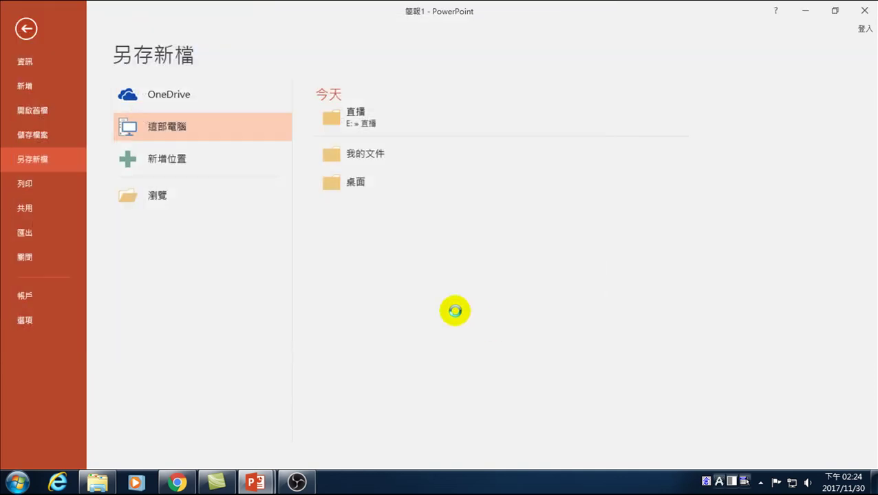